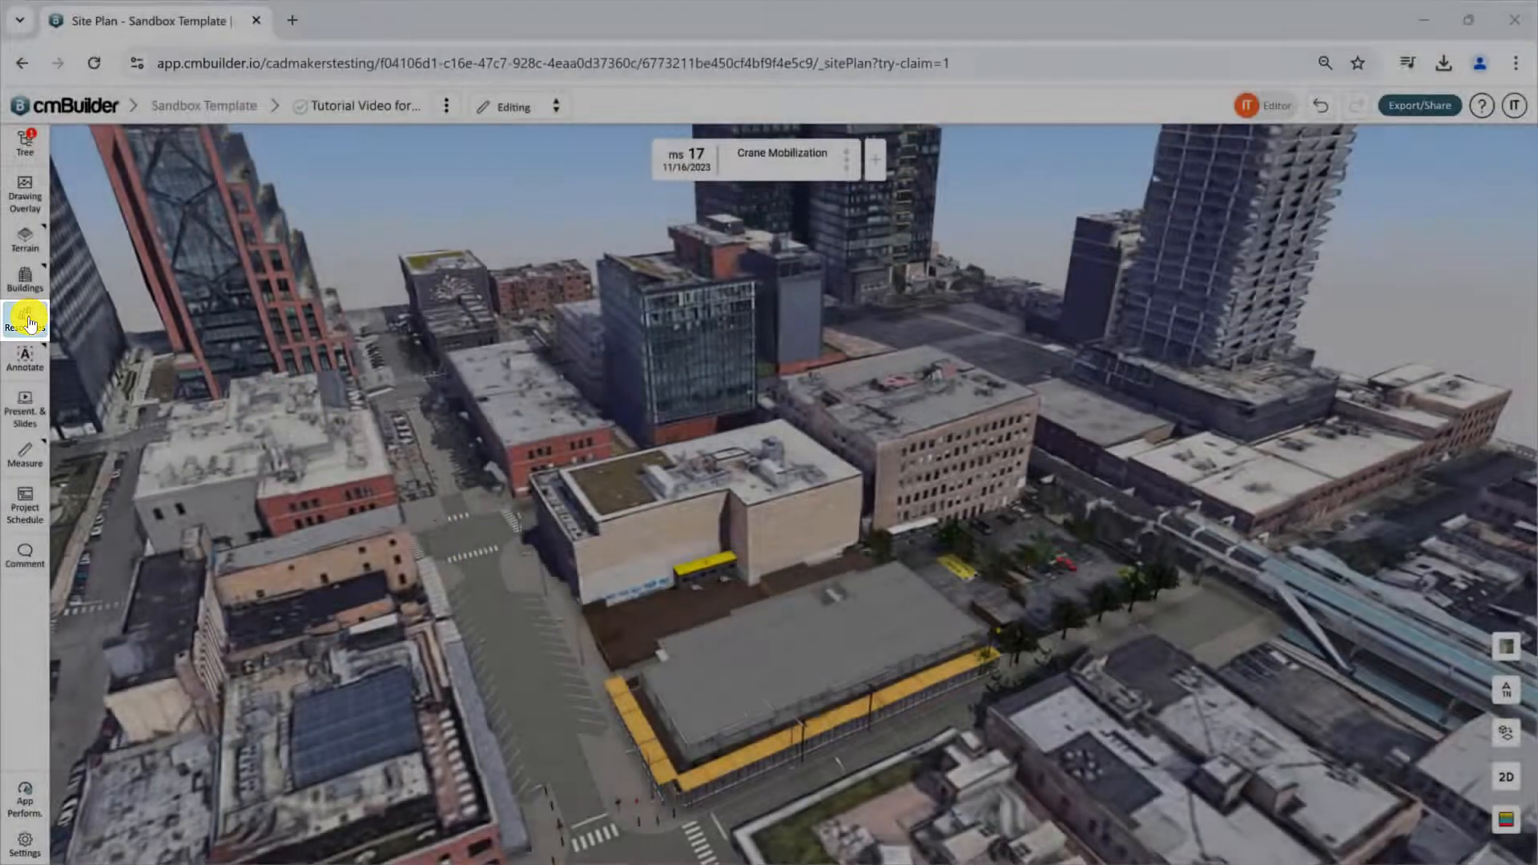
Open the resource library and browse the list of available resources
click(25, 318)
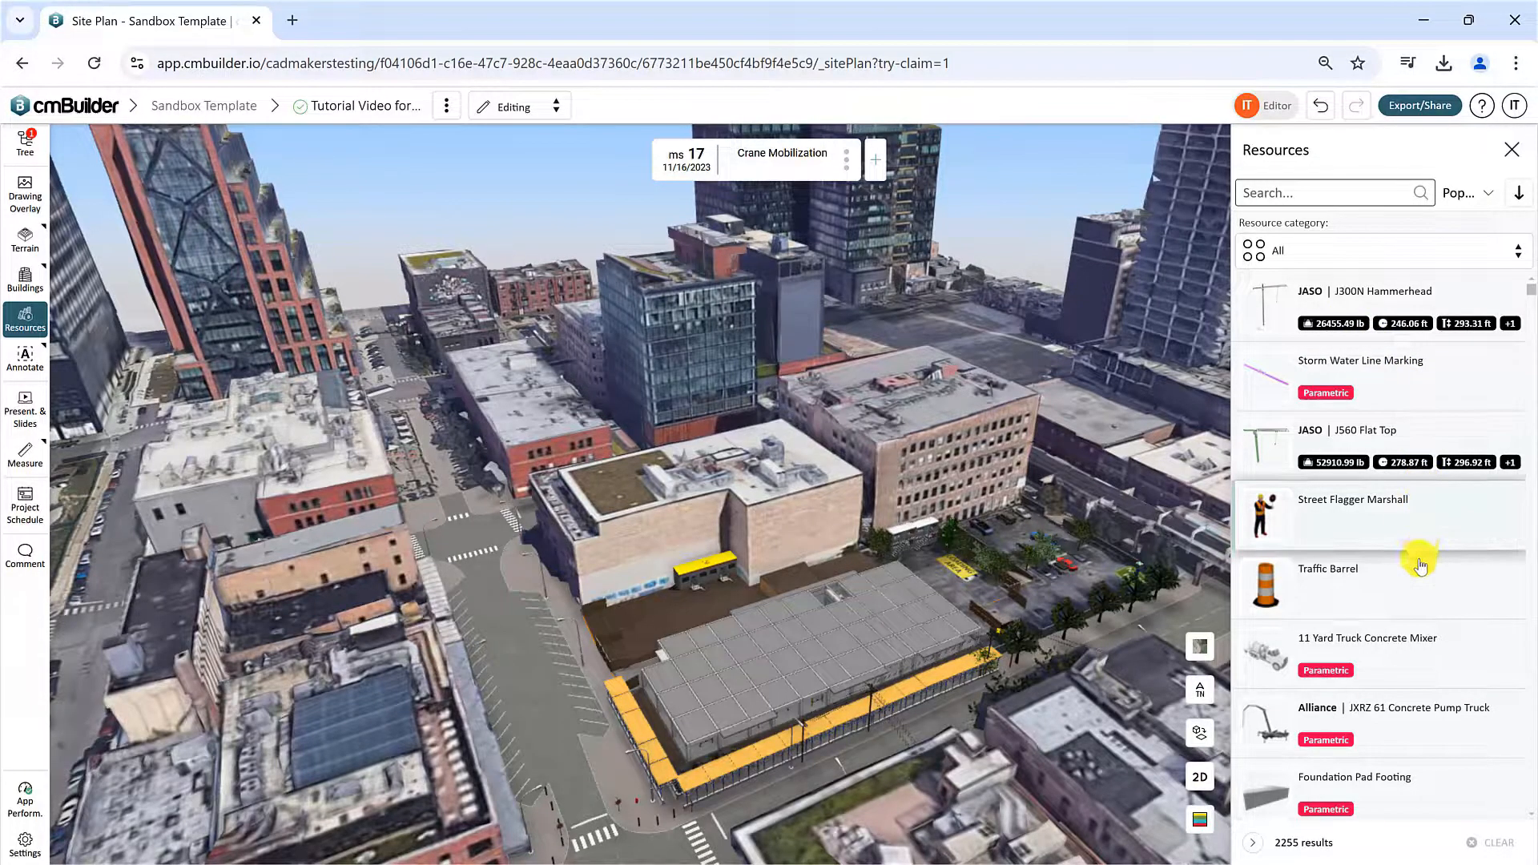
scroll(1410, 697, down, 4)
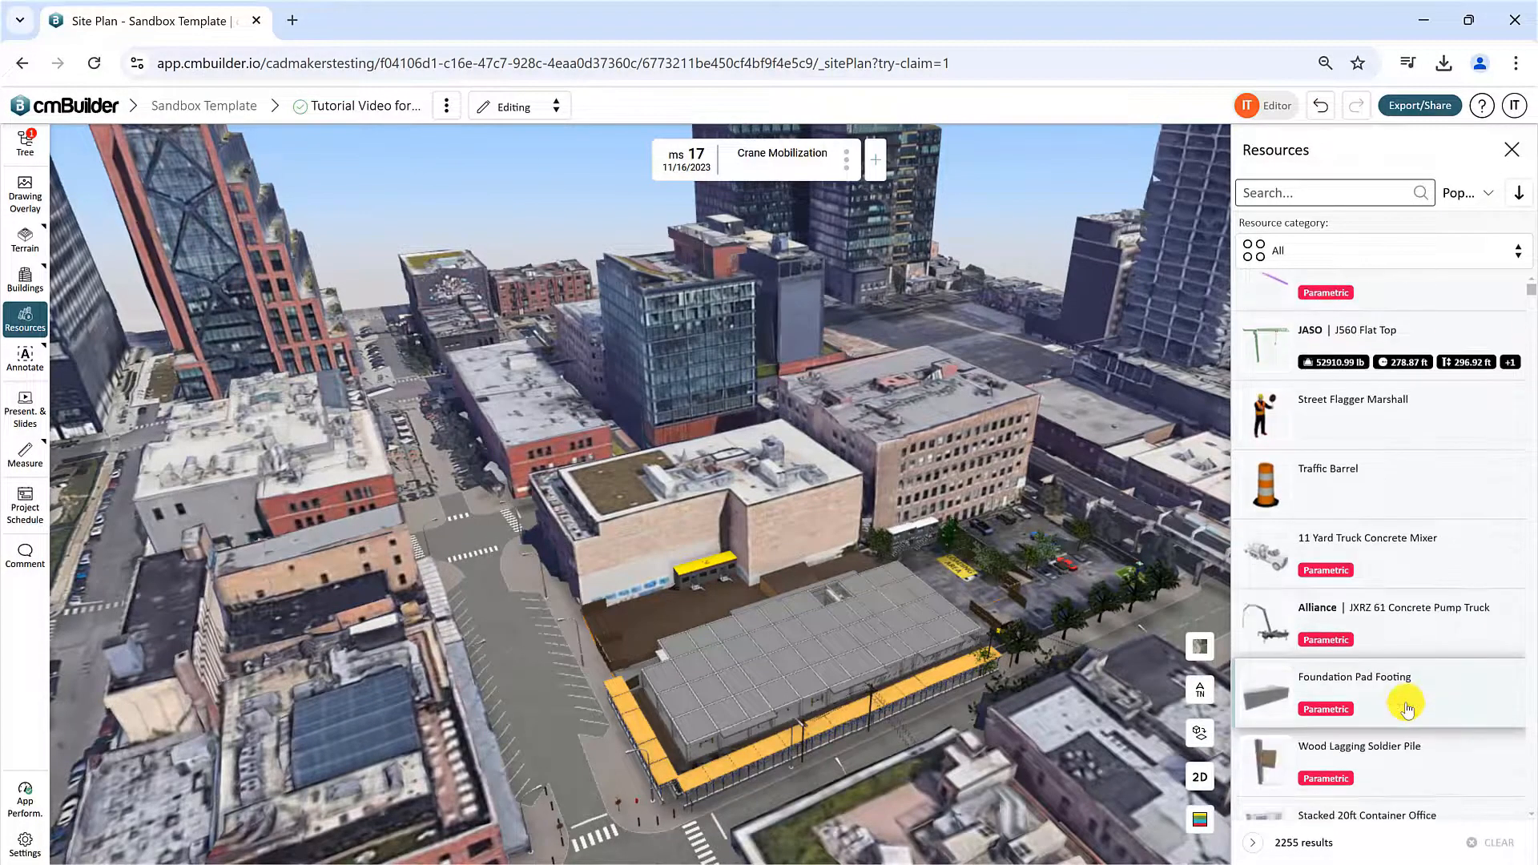
scroll(1407, 708, down, 4)
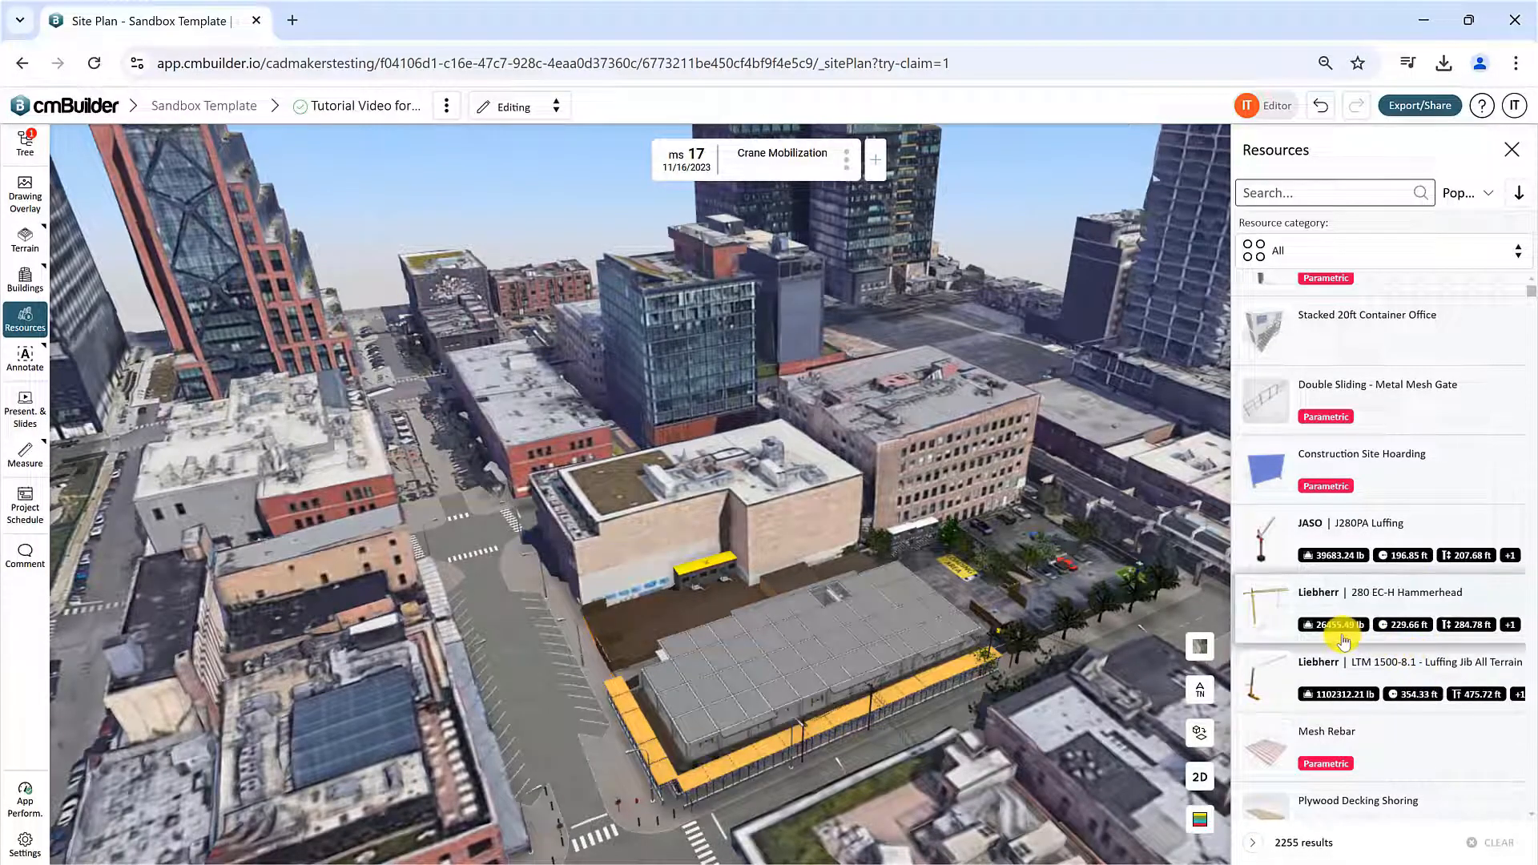
scroll(1362, 677, down, 1)
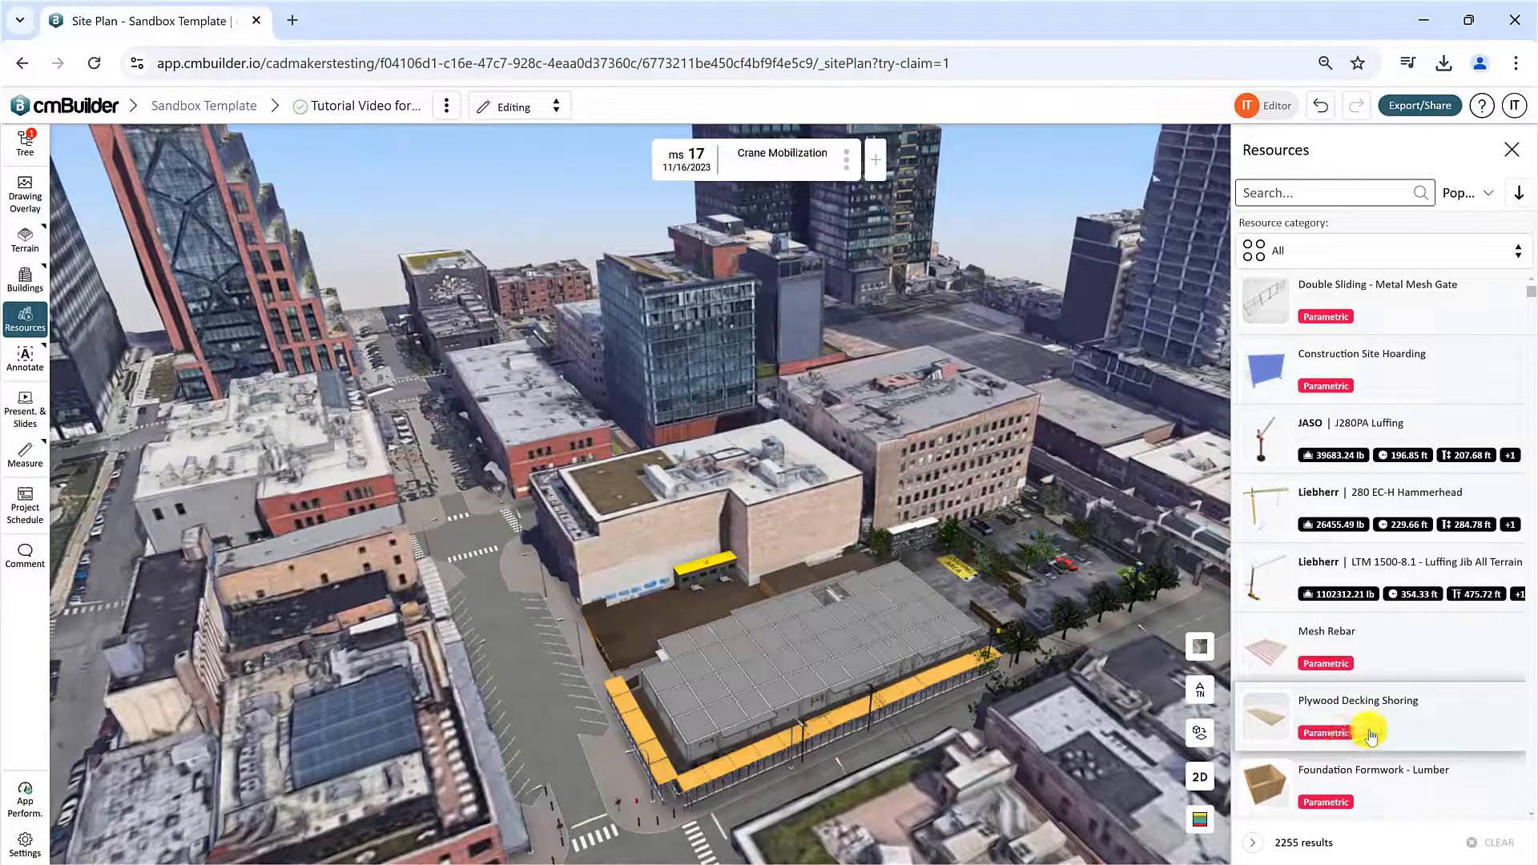
scroll(1407, 645, up, 5)
scroll(1422, 614, up, 3)
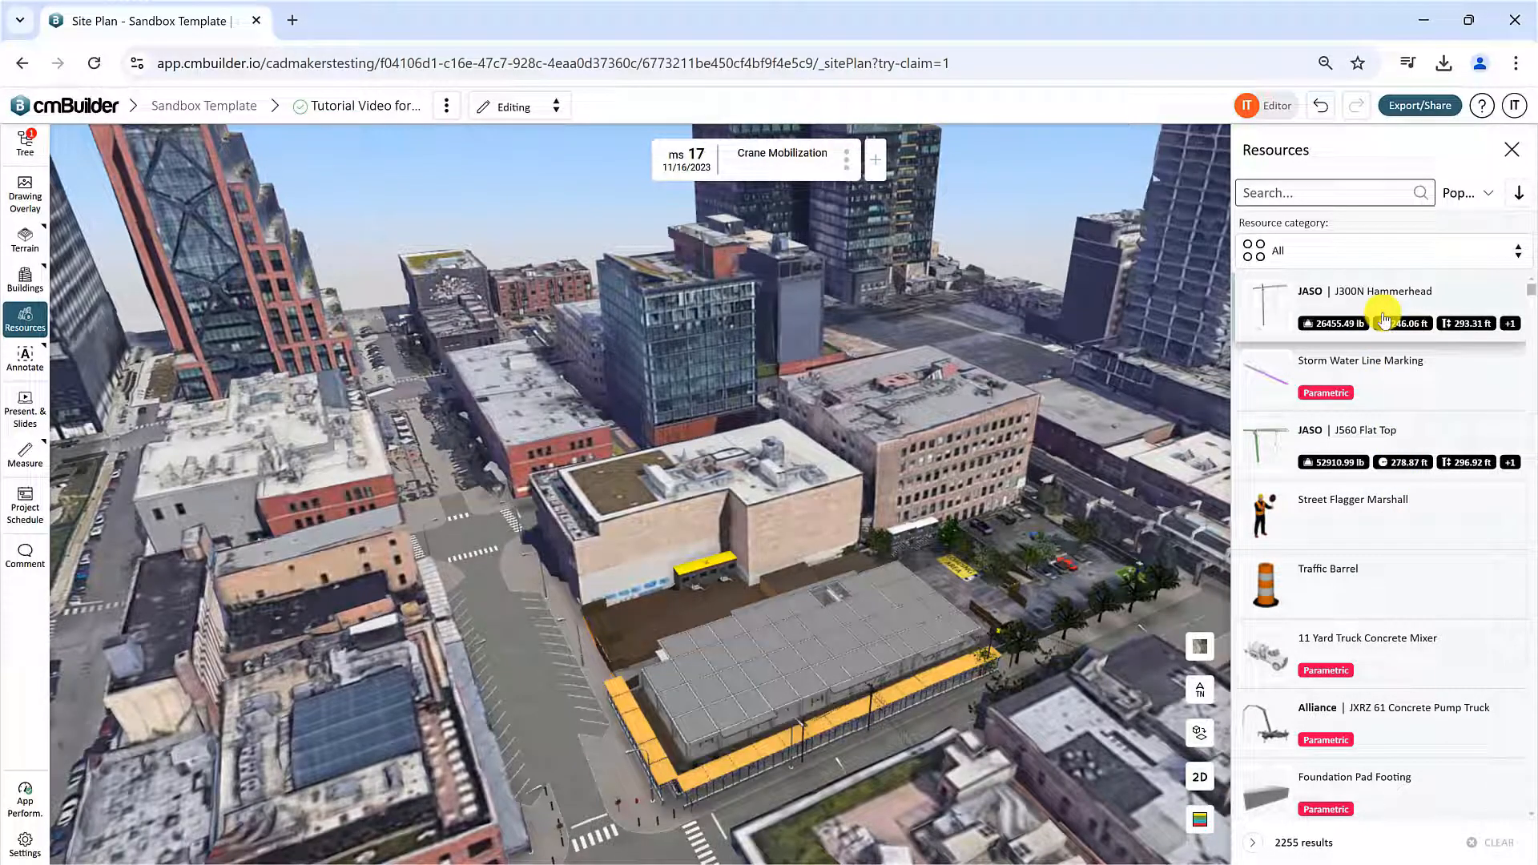
Look over the library's resource categories and the help options, including the resource request entry
click(1333, 189)
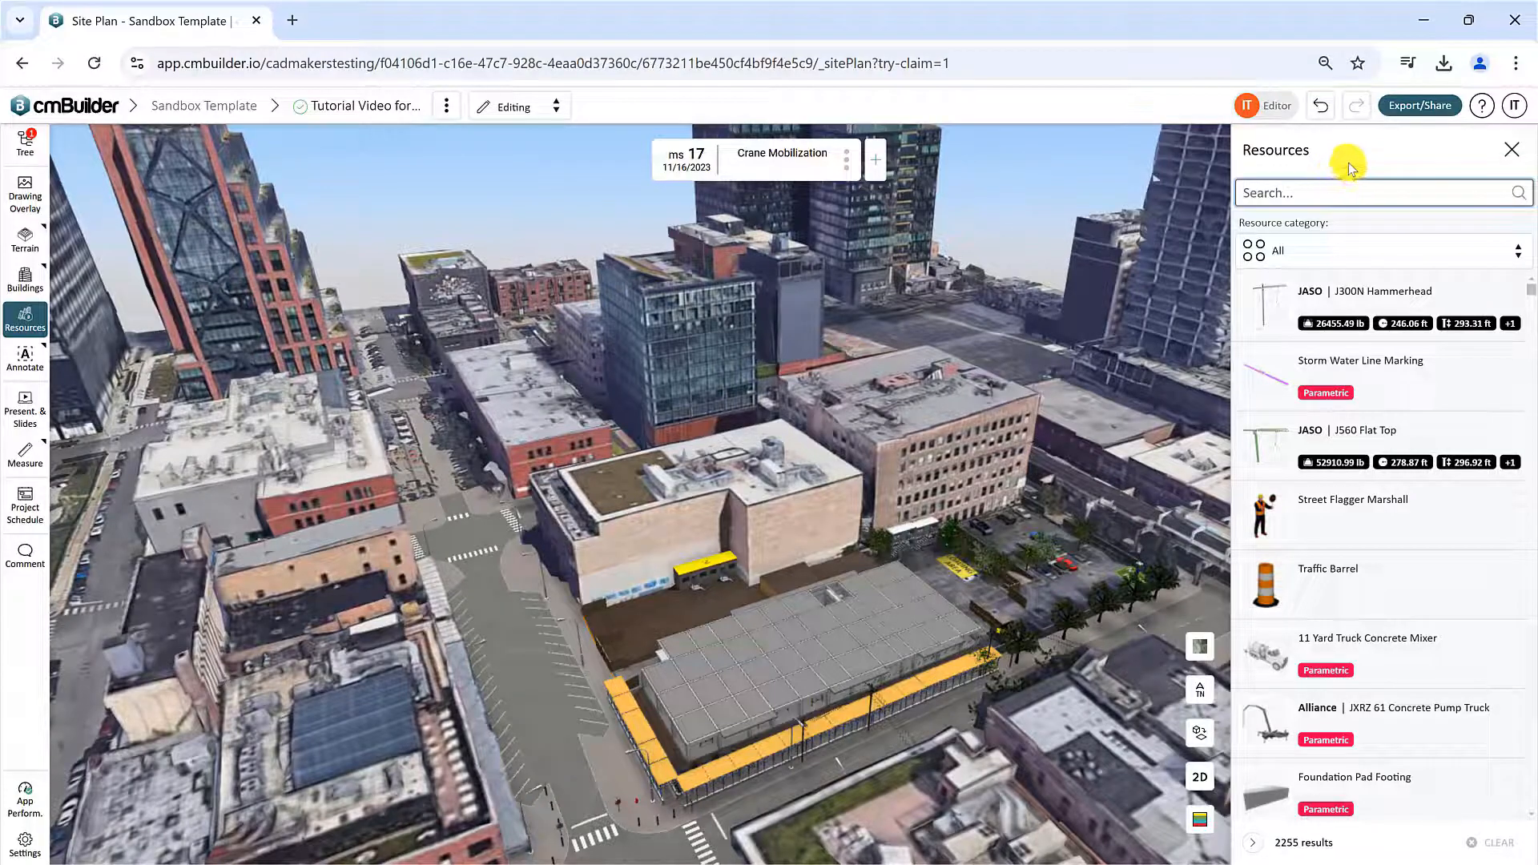
click(1502, 251)
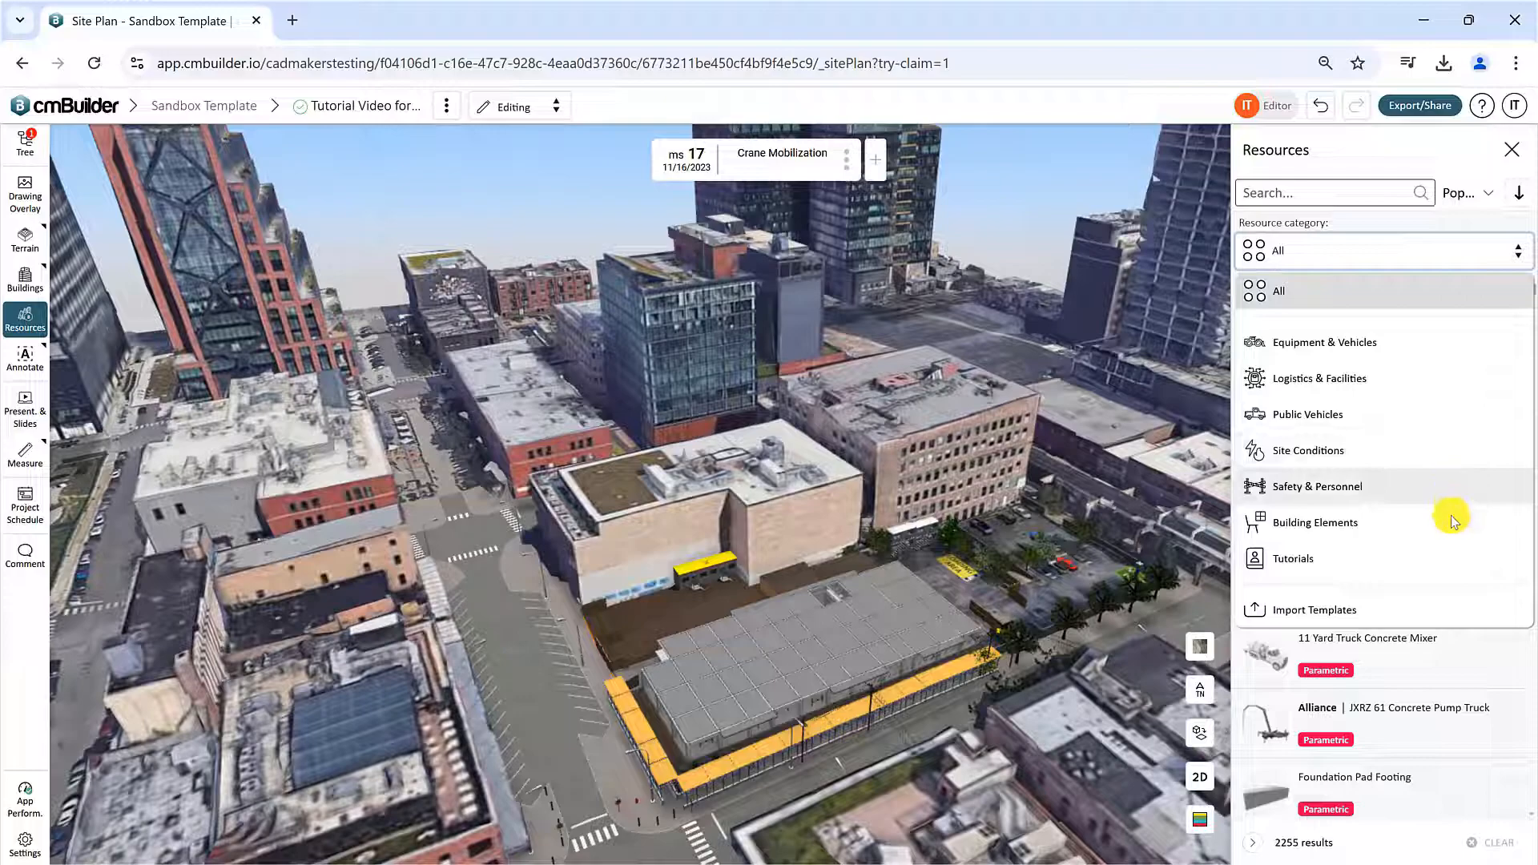
click(1500, 244)
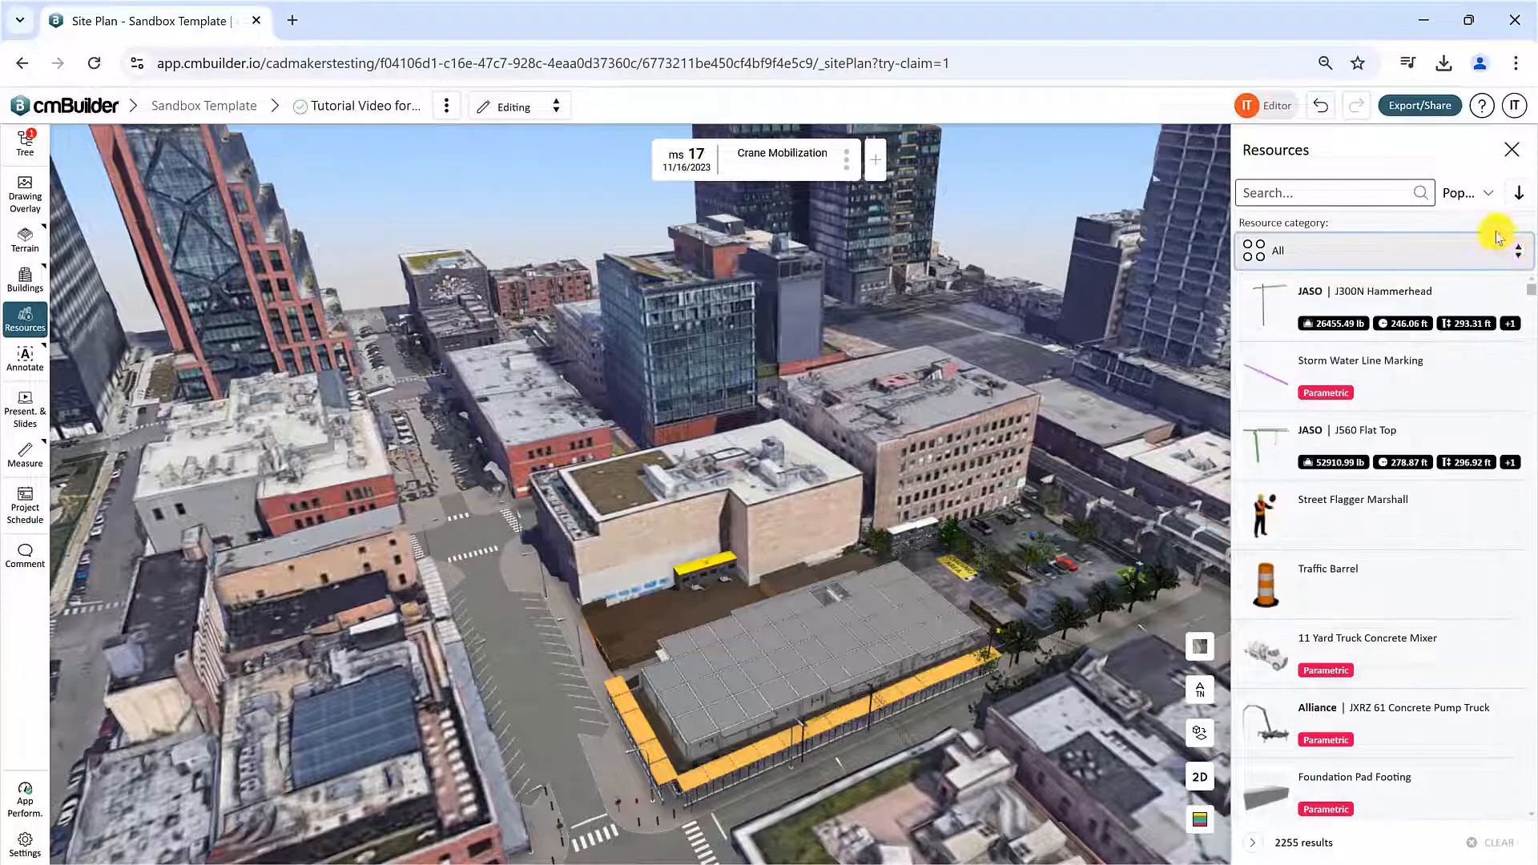
click(1481, 105)
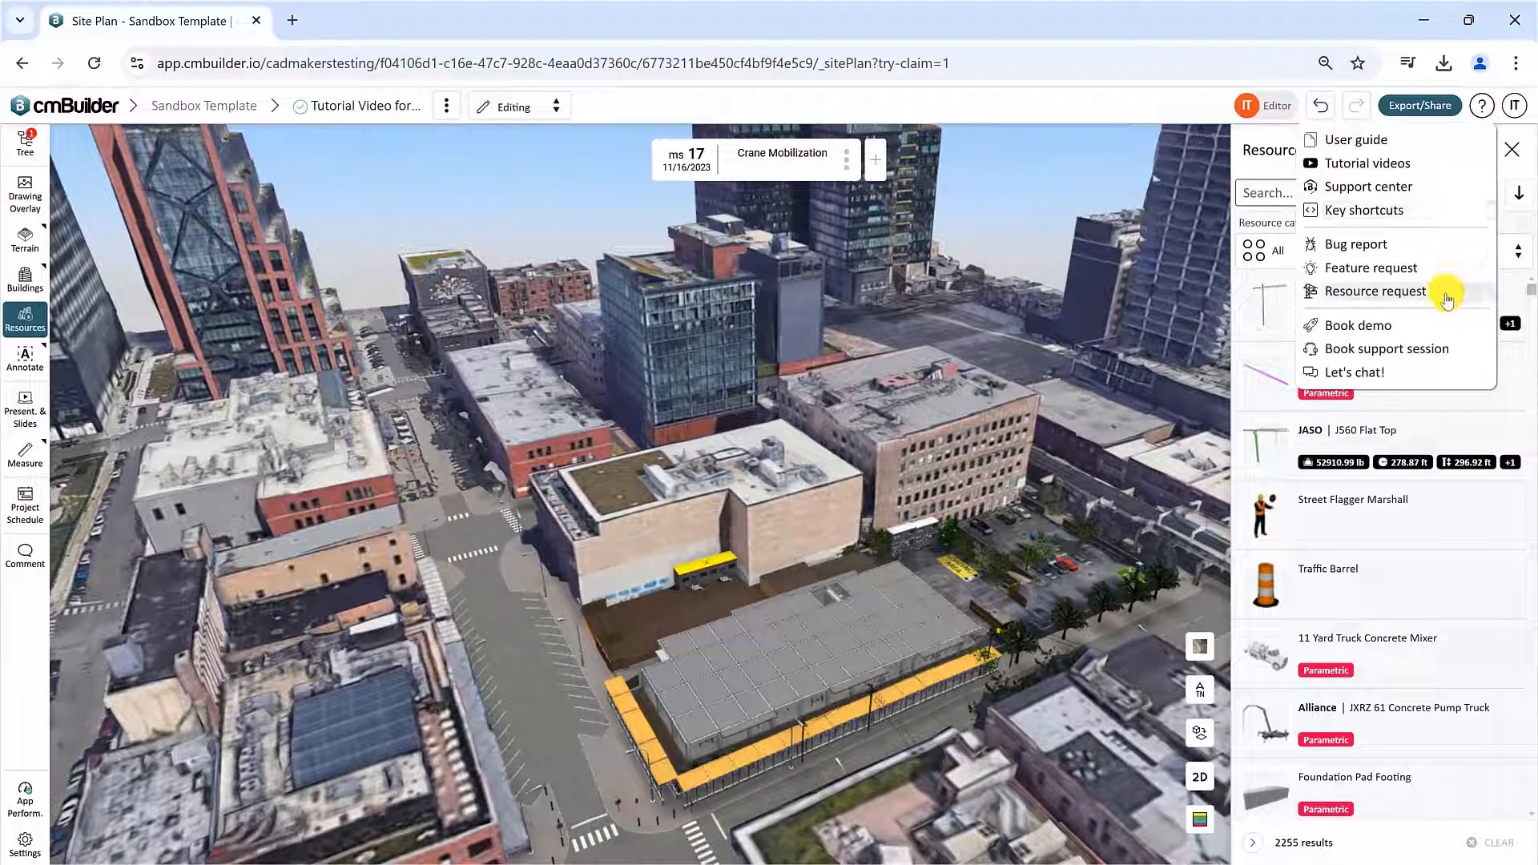
click(1482, 112)
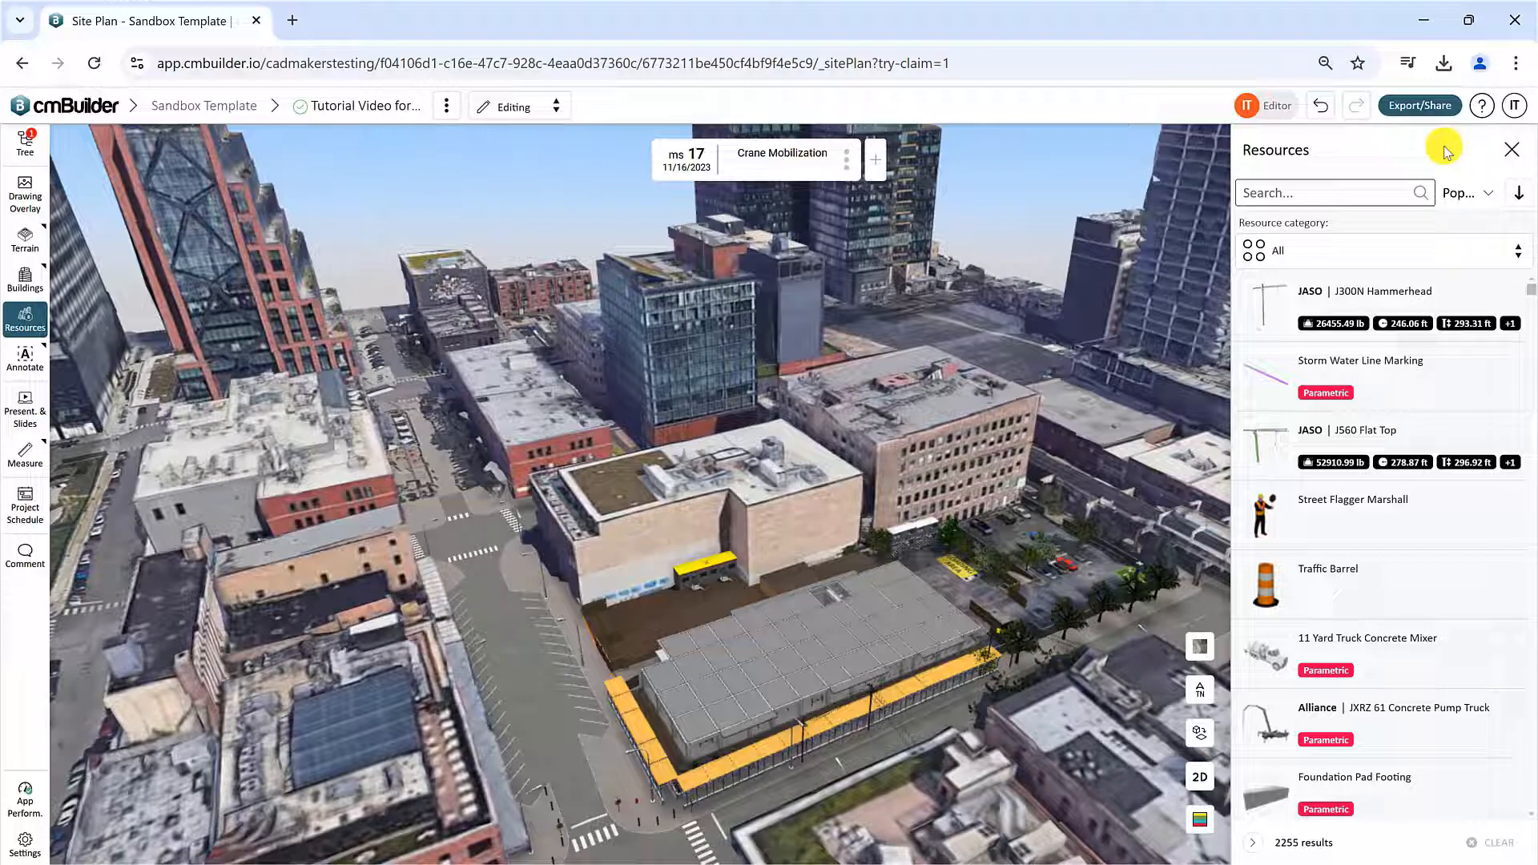
From the fixed cranes under Equipment & Vehicles, place a JASO J300N Hammerhead between the beige building and the grey deck
click(1418, 249)
click(1402, 343)
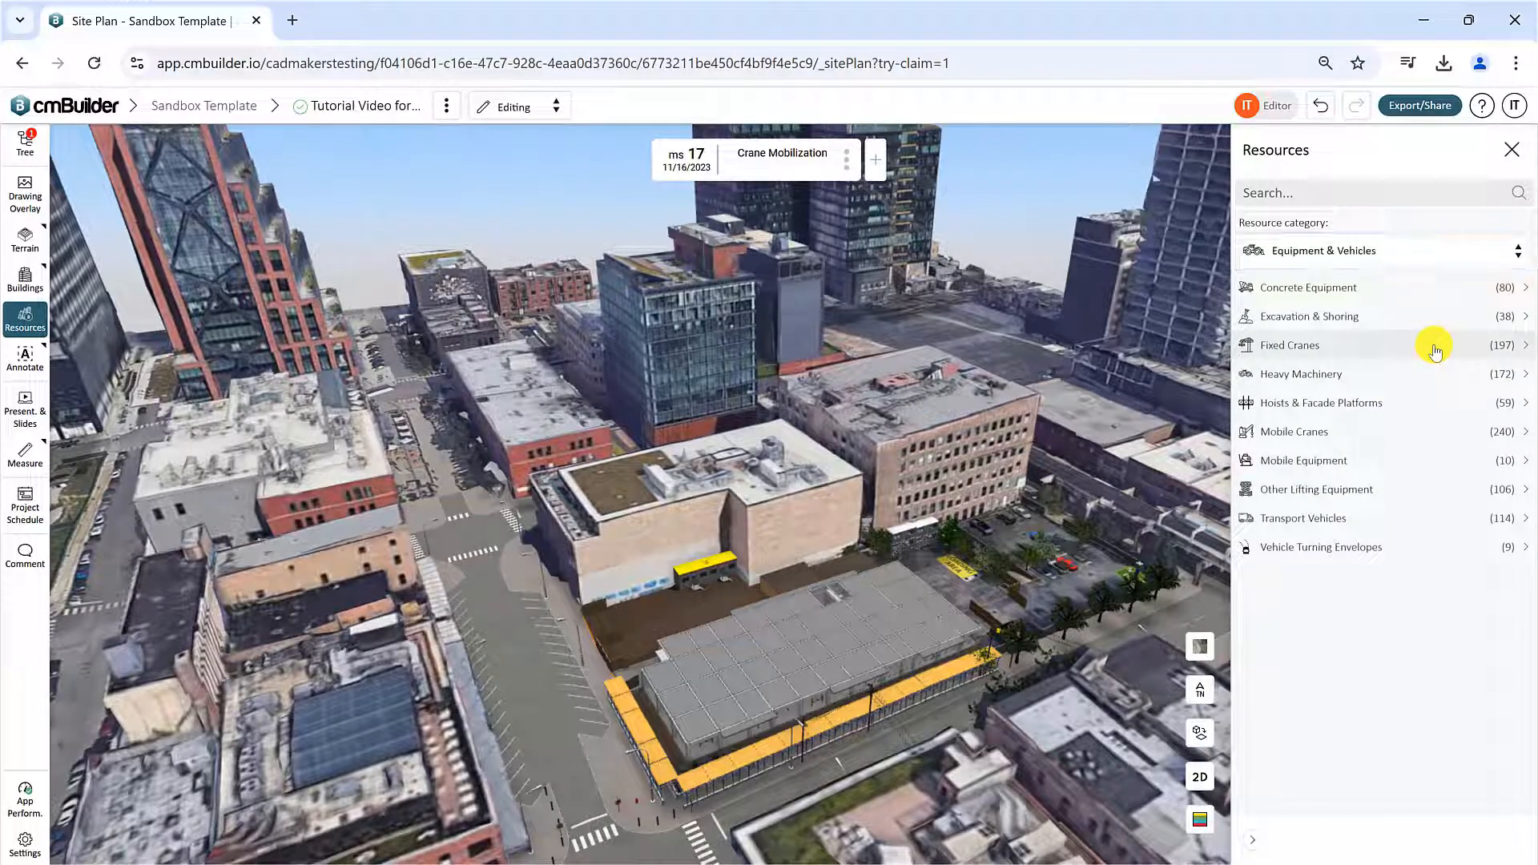
click(1433, 347)
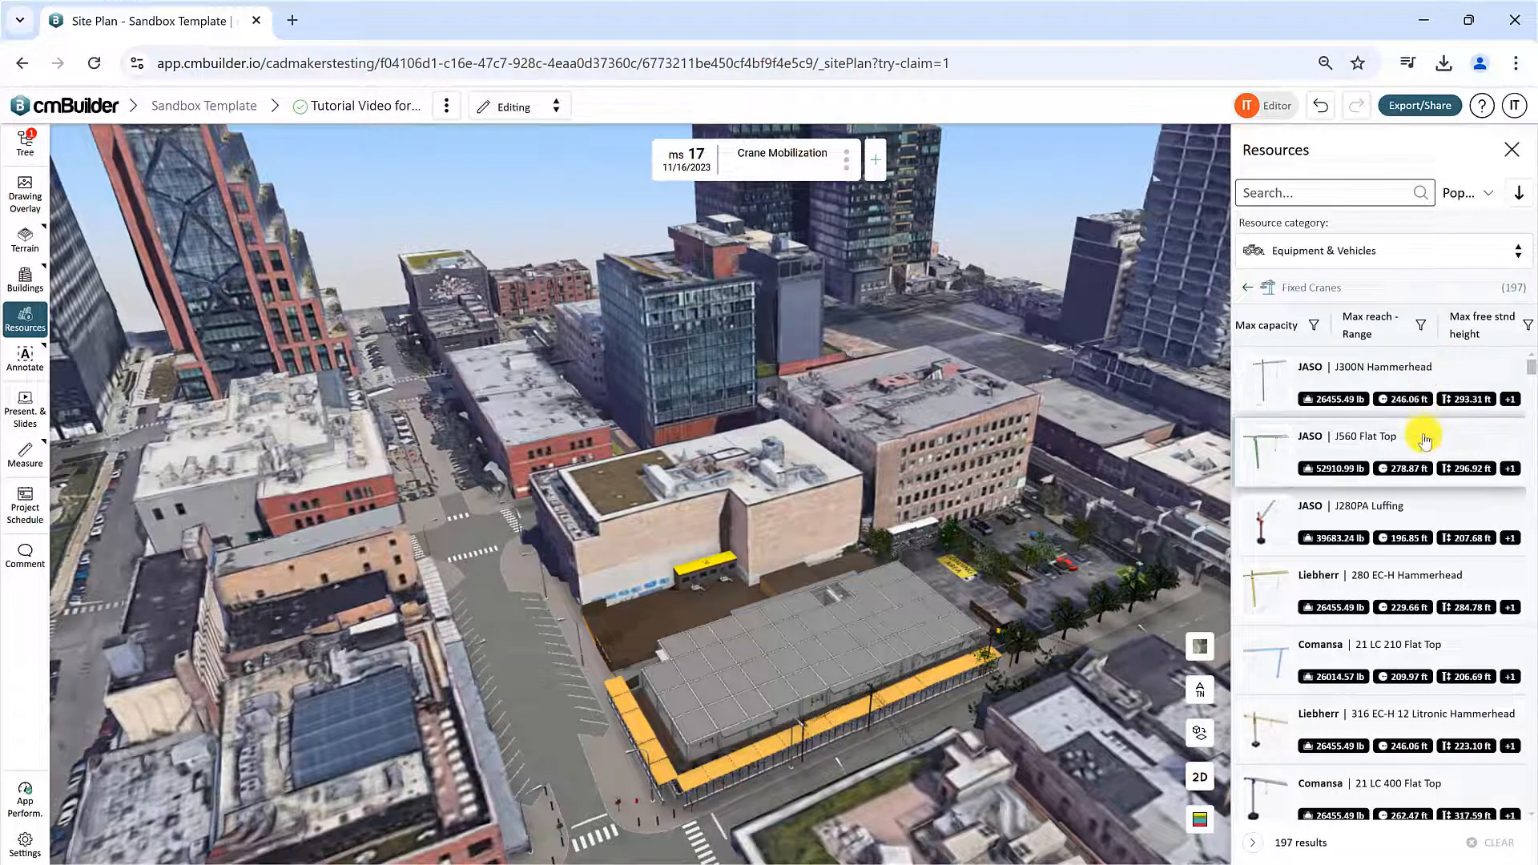
scroll(1423, 529, down, 1)
scroll(1422, 543, down, 2)
scroll(1422, 543, up, 3)
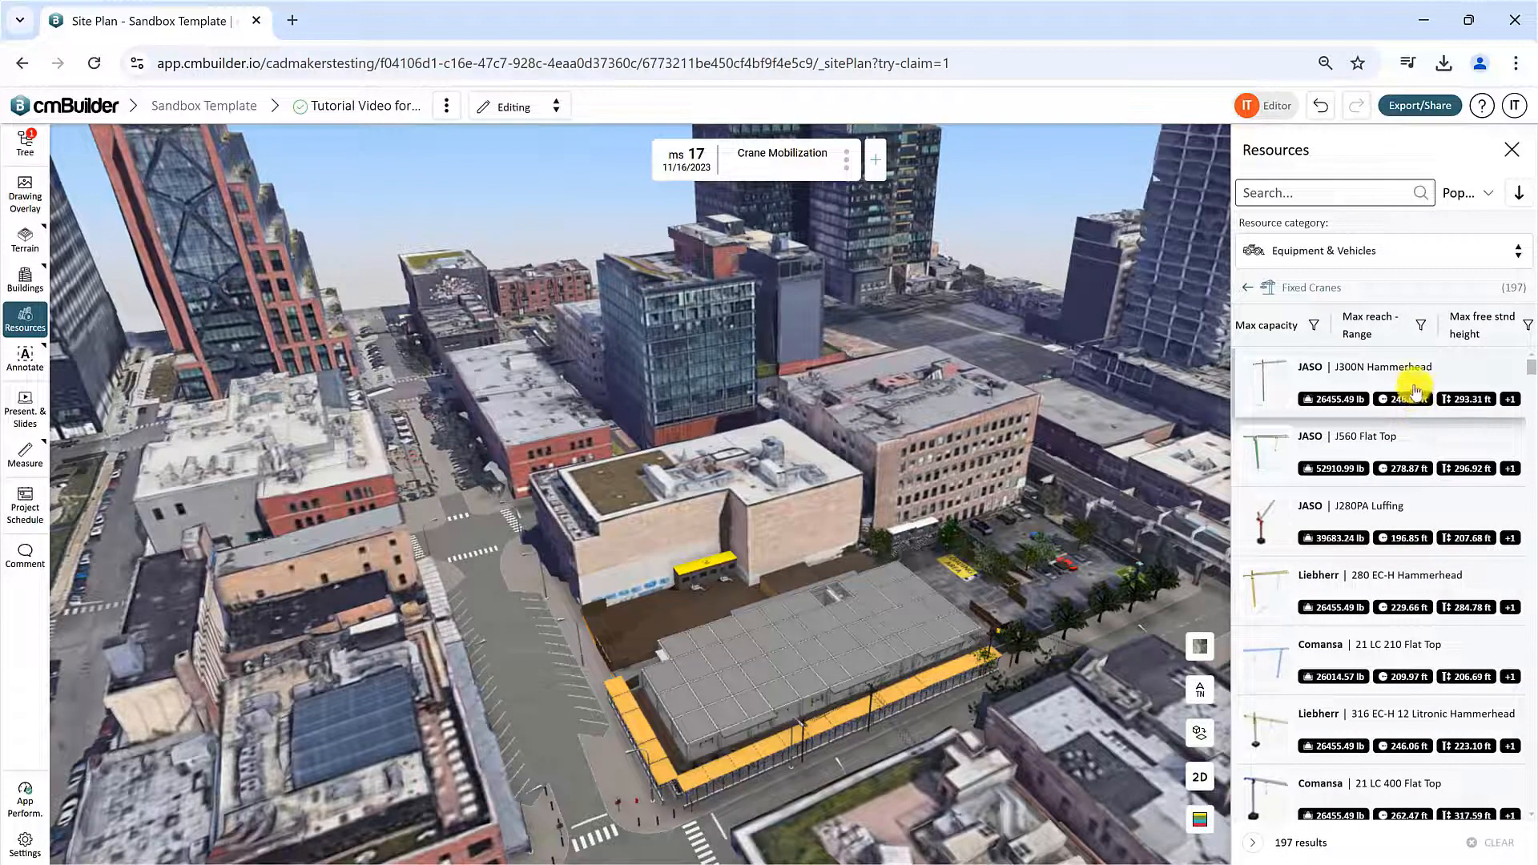
click(1414, 387)
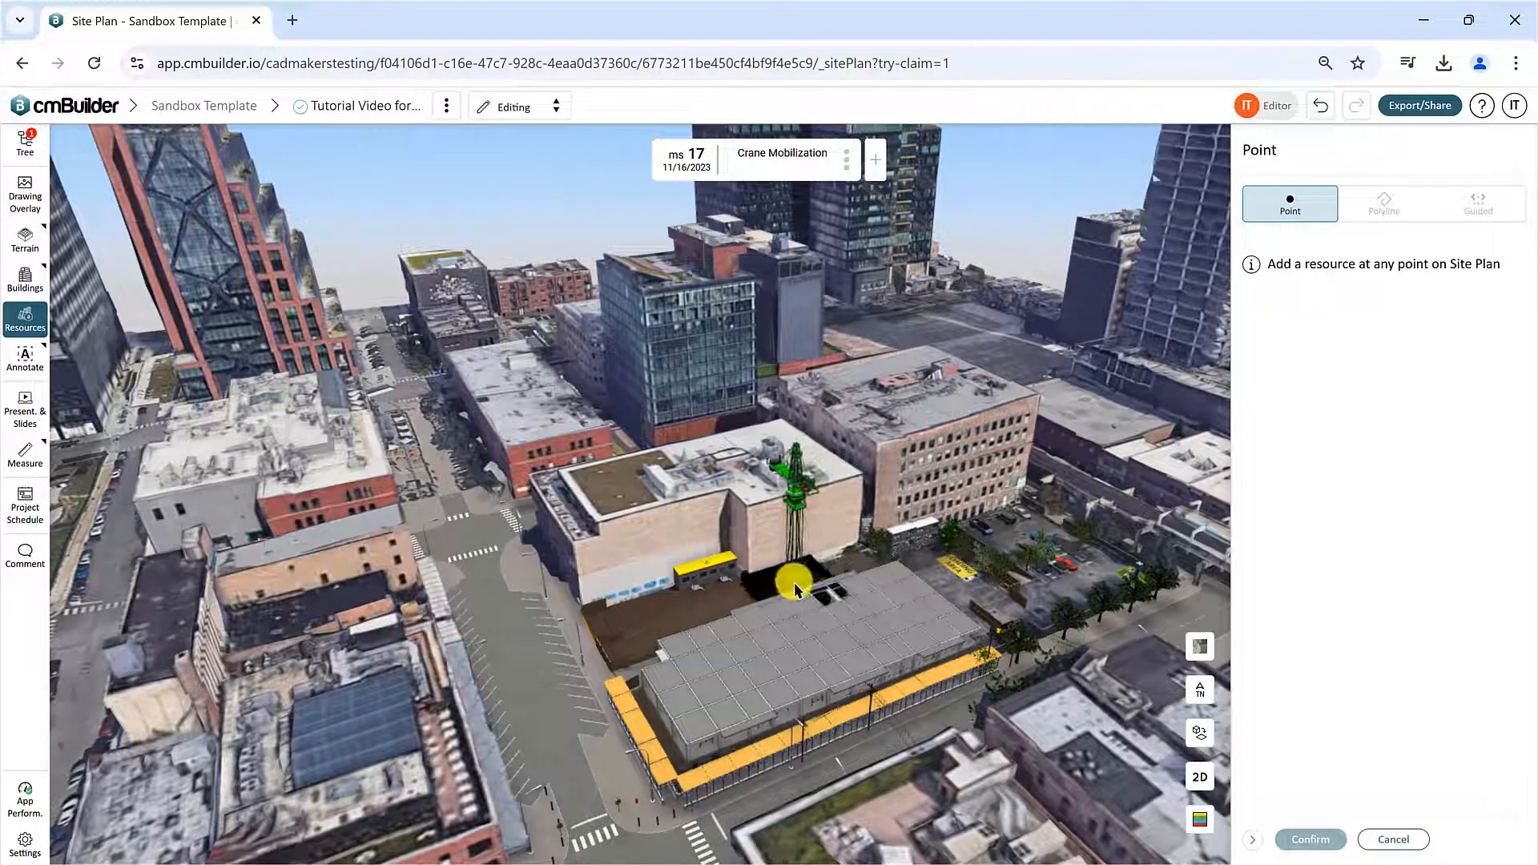
click(793, 590)
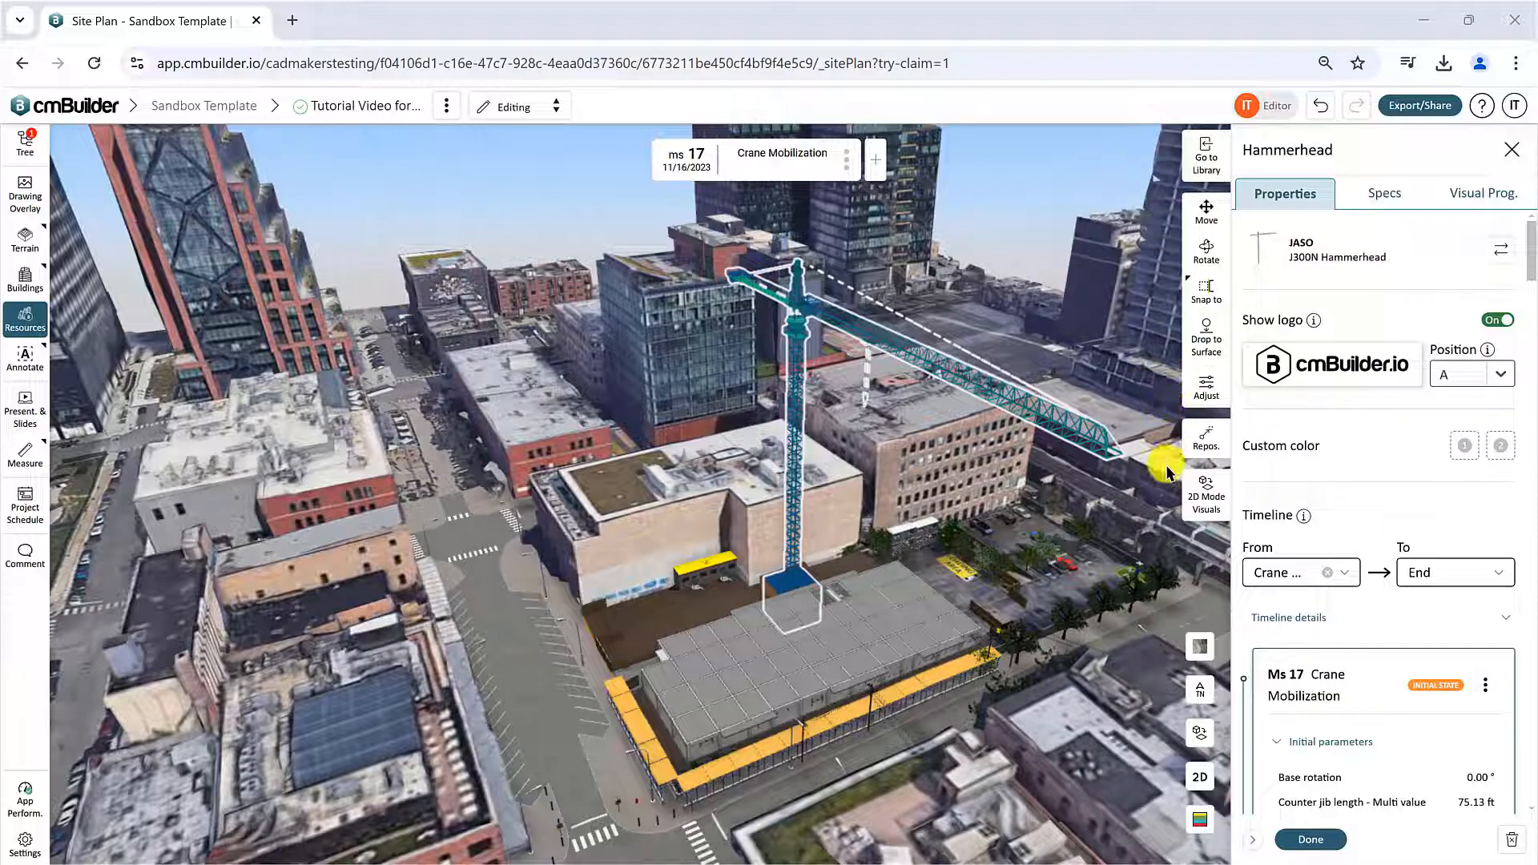
Move the crane with its part-origin handles to about X -25.24 ft, Y -128.55 ft
click(1205, 213)
drag(904, 580, 894, 592)
scroll(793, 592, up, 1)
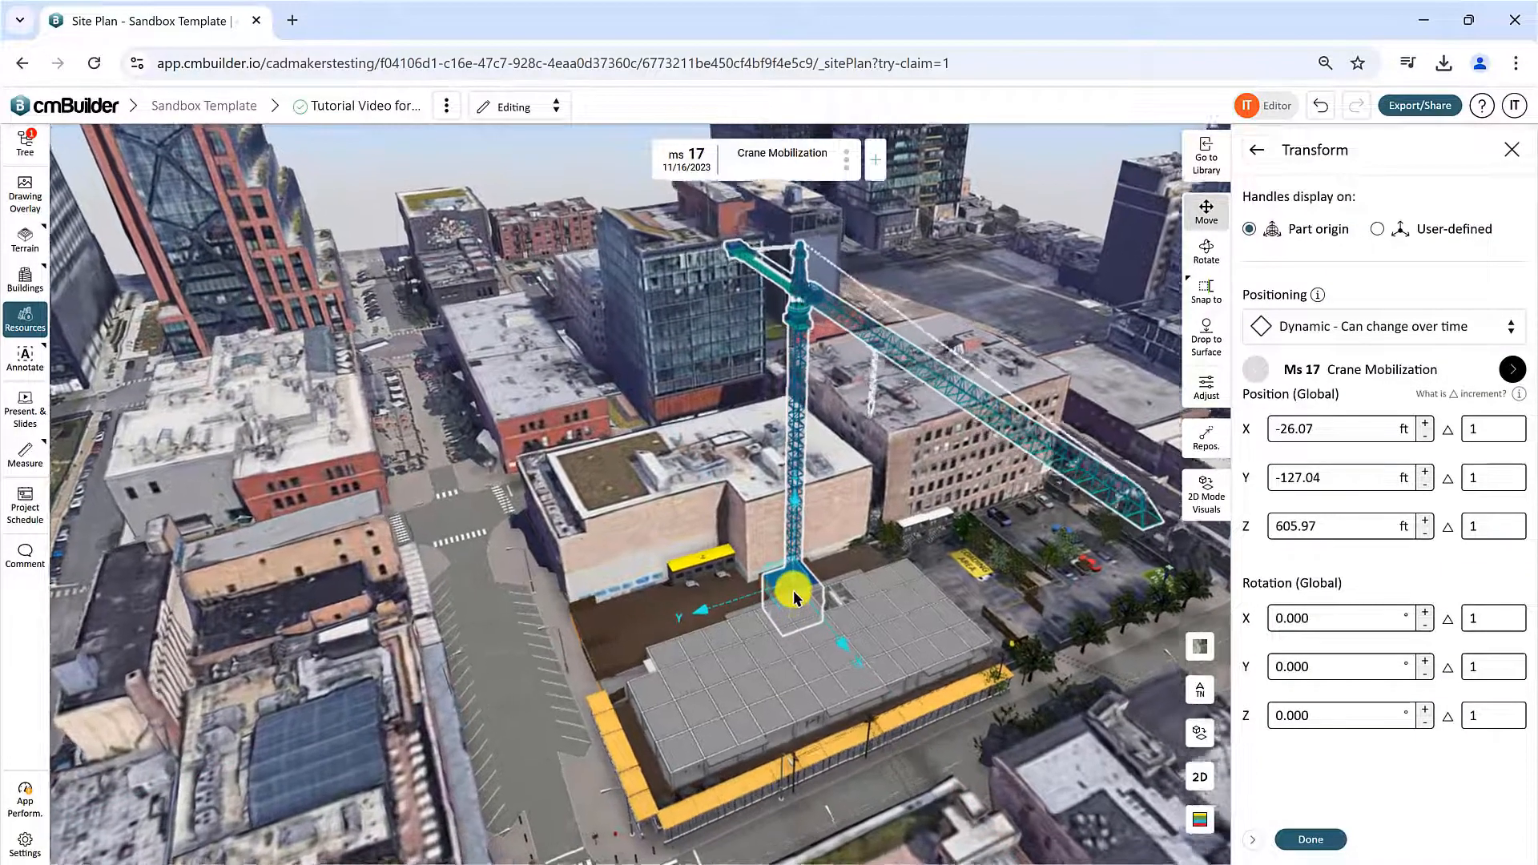
scroll(793, 595, up, 3)
mouse_move(700, 597)
mouse_down()
mouse_move(611, 611)
mouse_move(719, 598)
mouse_up()
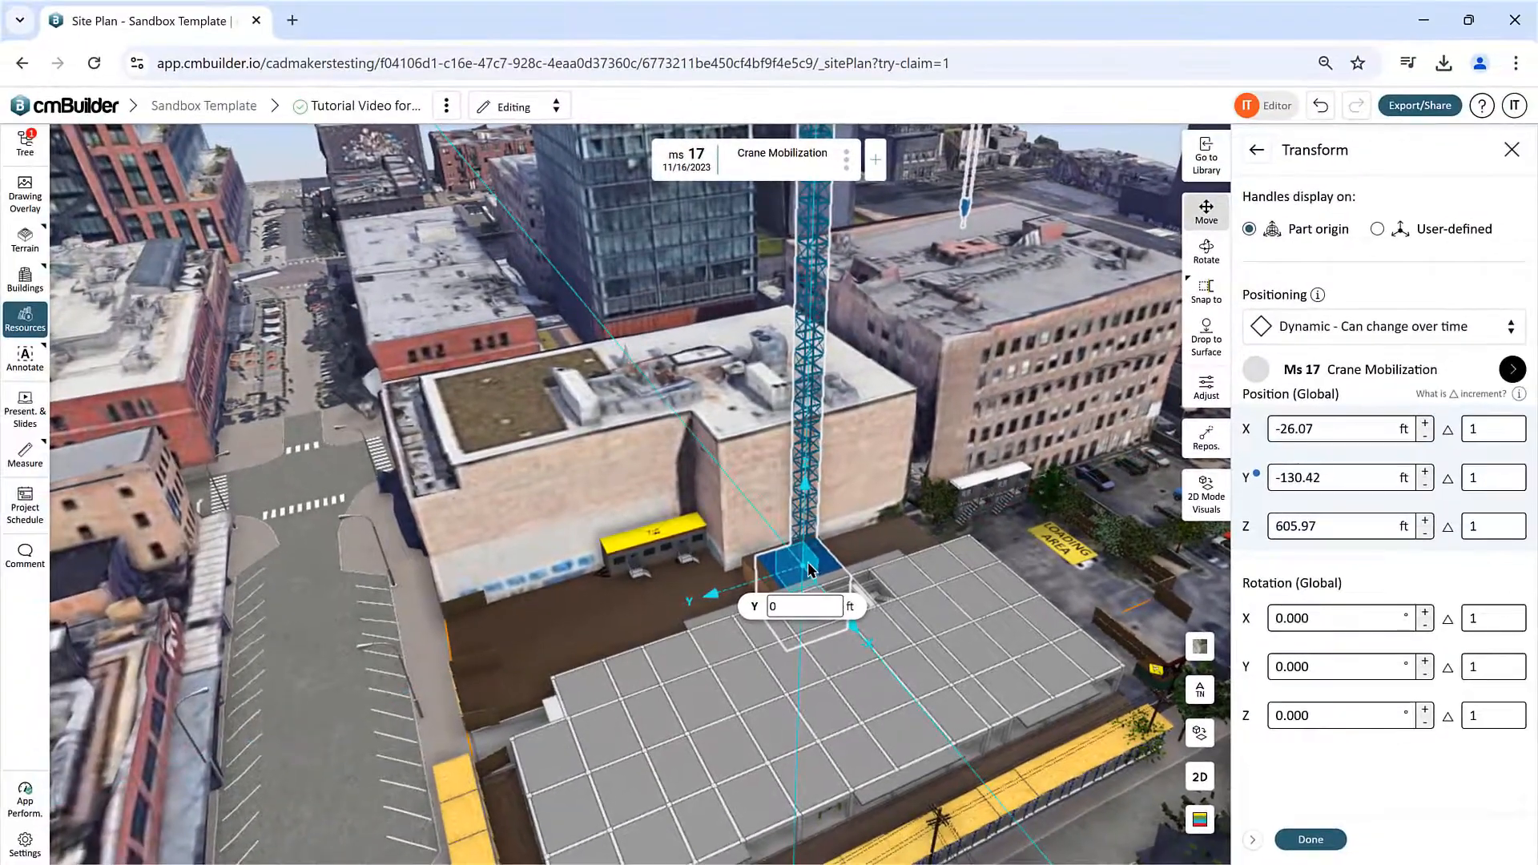
mouse_move(807, 571)
mouse_down()
mouse_move(687, 585)
mouse_move(848, 571)
mouse_move(793, 574)
mouse_up()
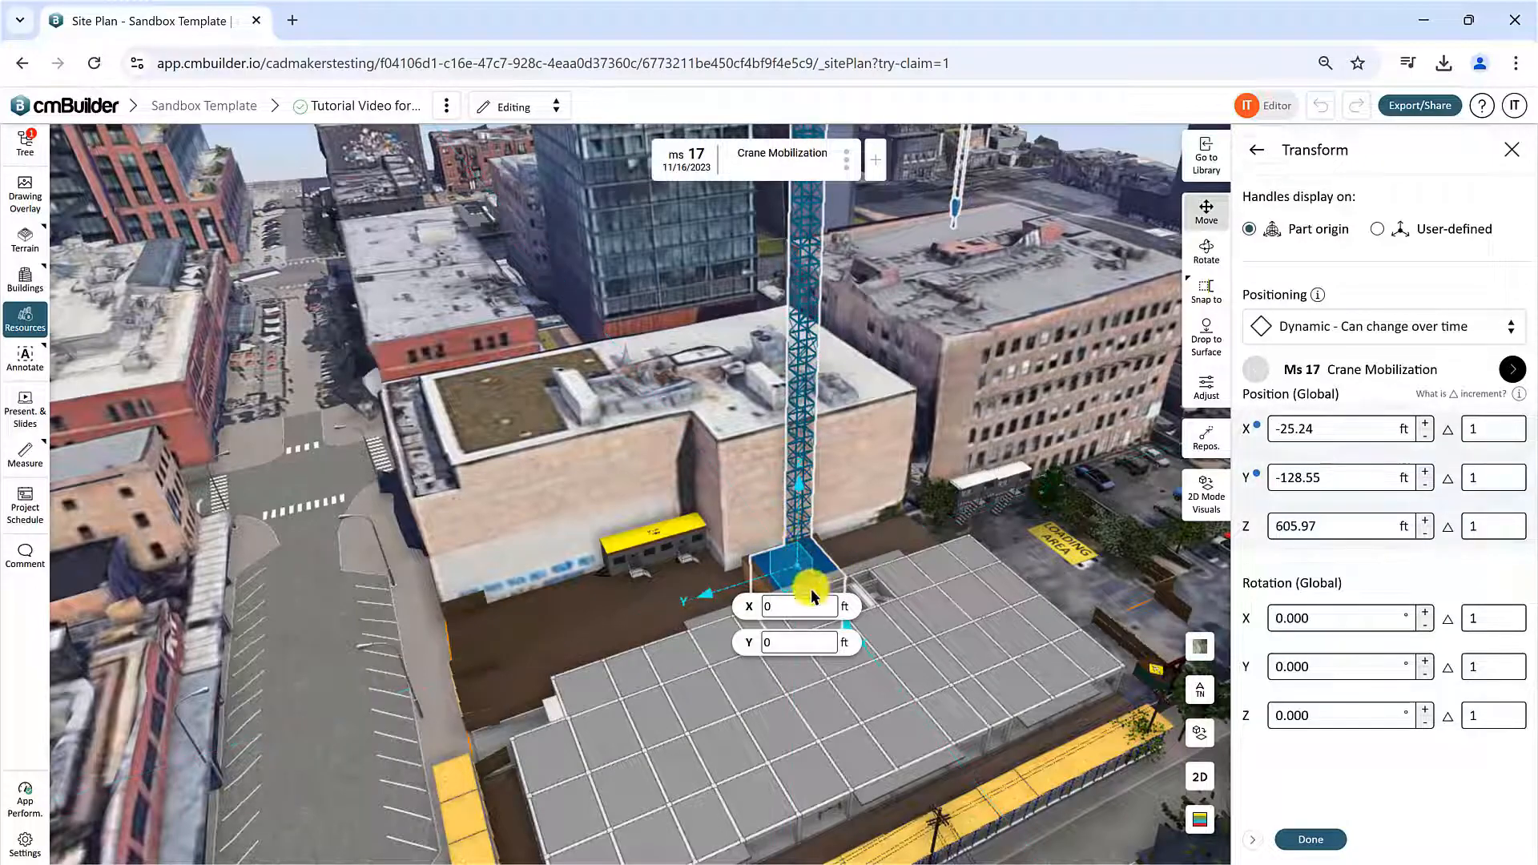
Relocate the crane's handles to a user-defined origin on the mast and shift the crane along Y to about -128.68 ft
click(1377, 229)
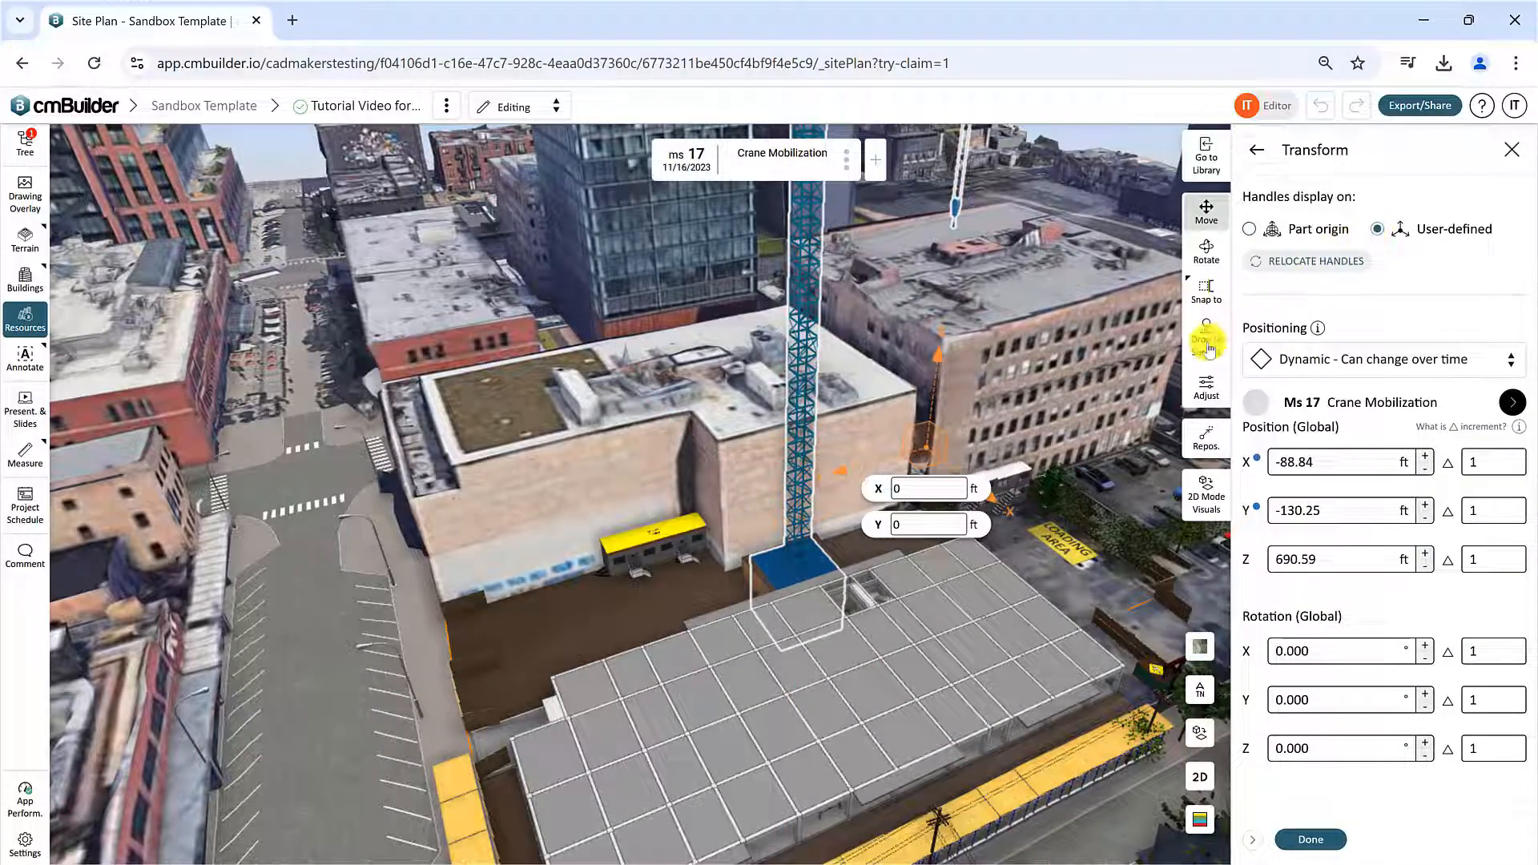
drag(1071, 406, 1054, 446)
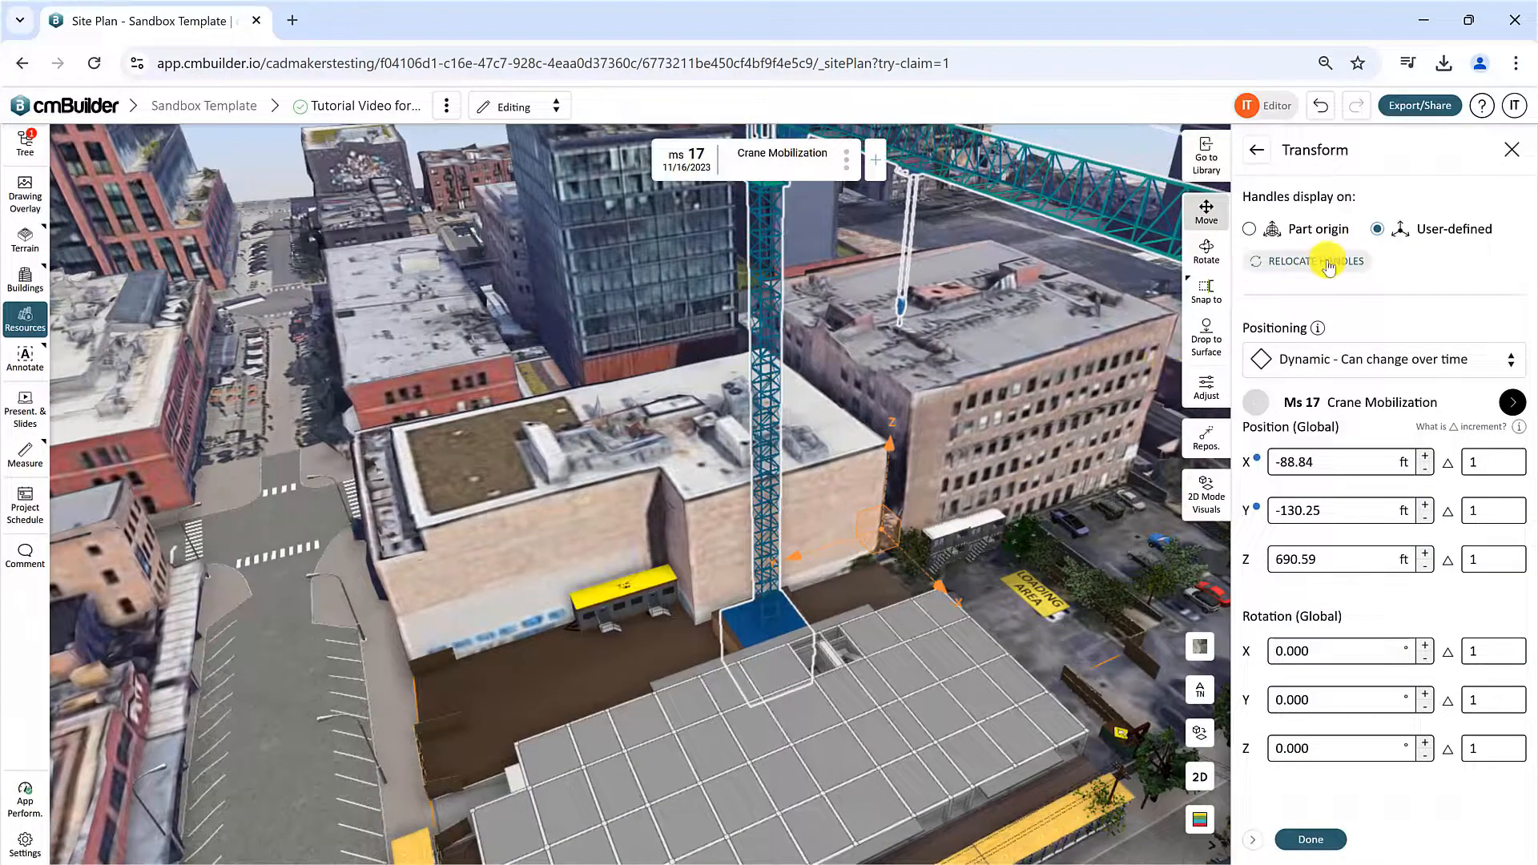
click(1328, 262)
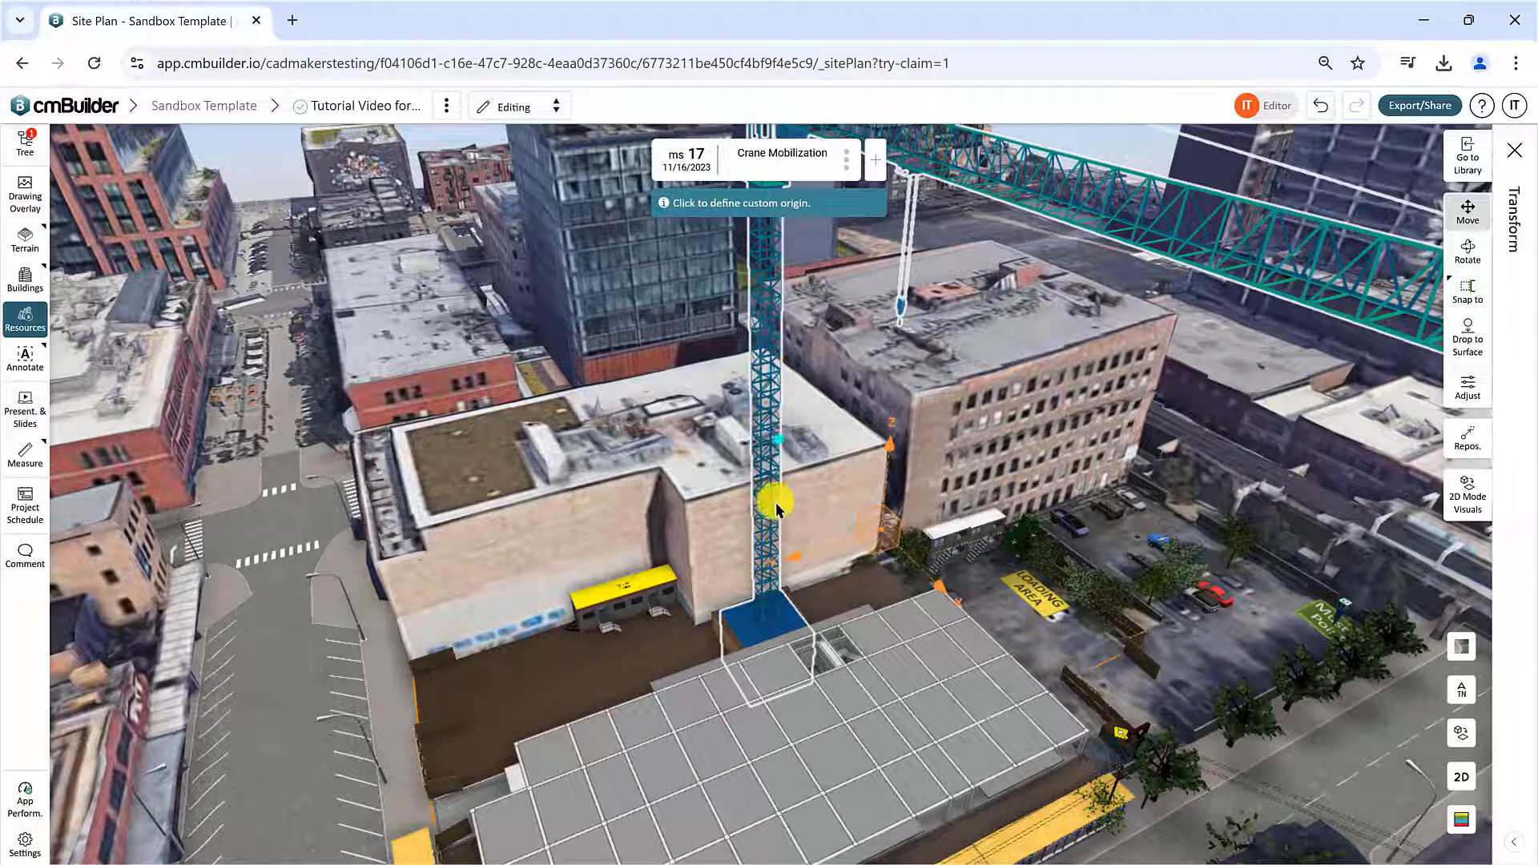
click(774, 471)
mouse_move(705, 481)
mouse_down()
mouse_move(653, 485)
mouse_move(695, 482)
mouse_move(684, 488)
mouse_up()
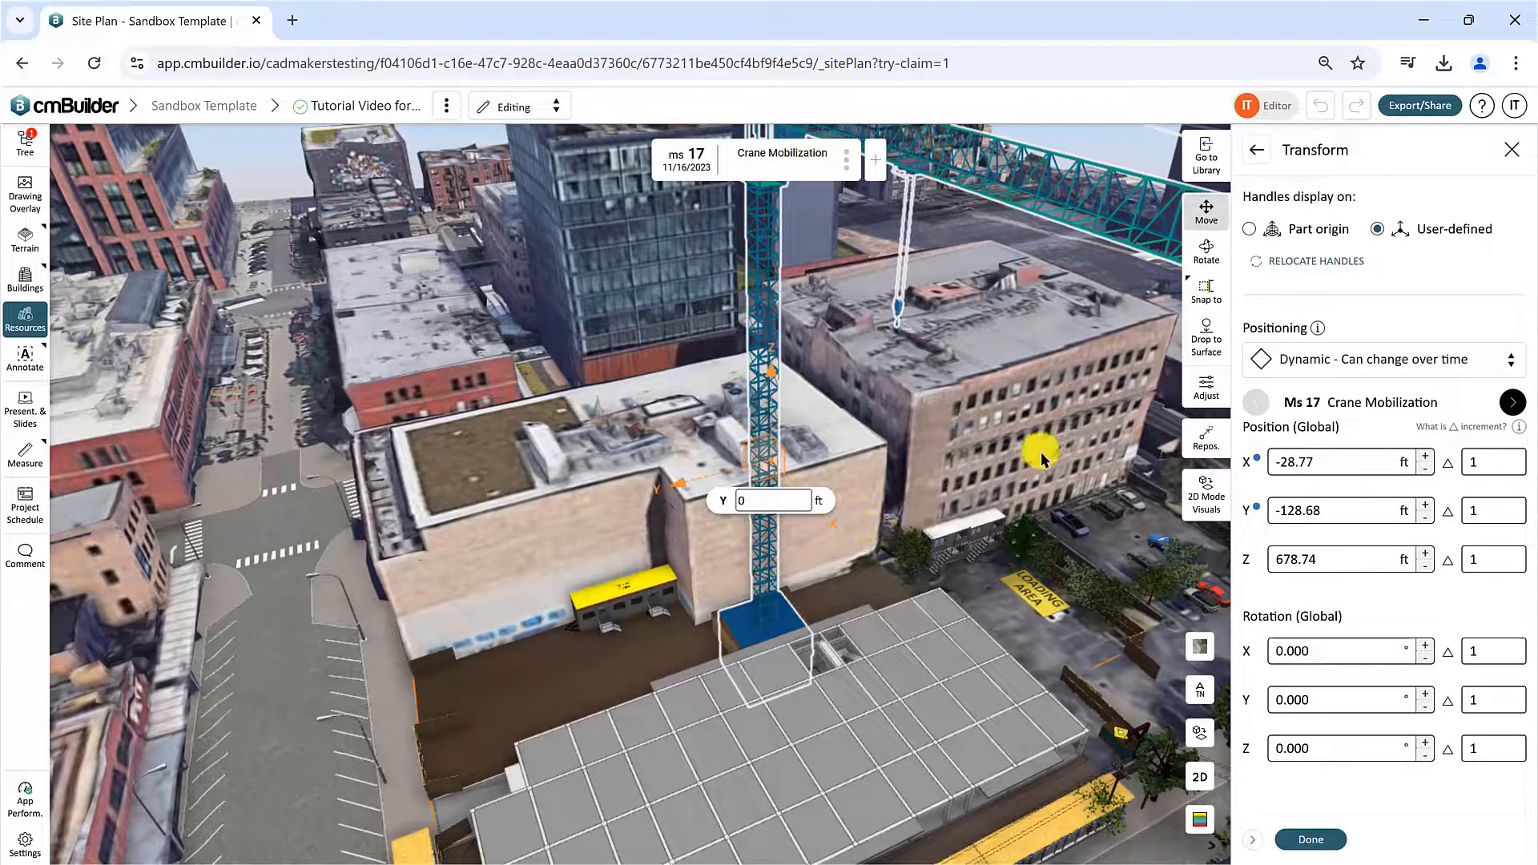
Check the crane's constant and dynamic positioning options, then return to its properties
mouse_move(1318, 329)
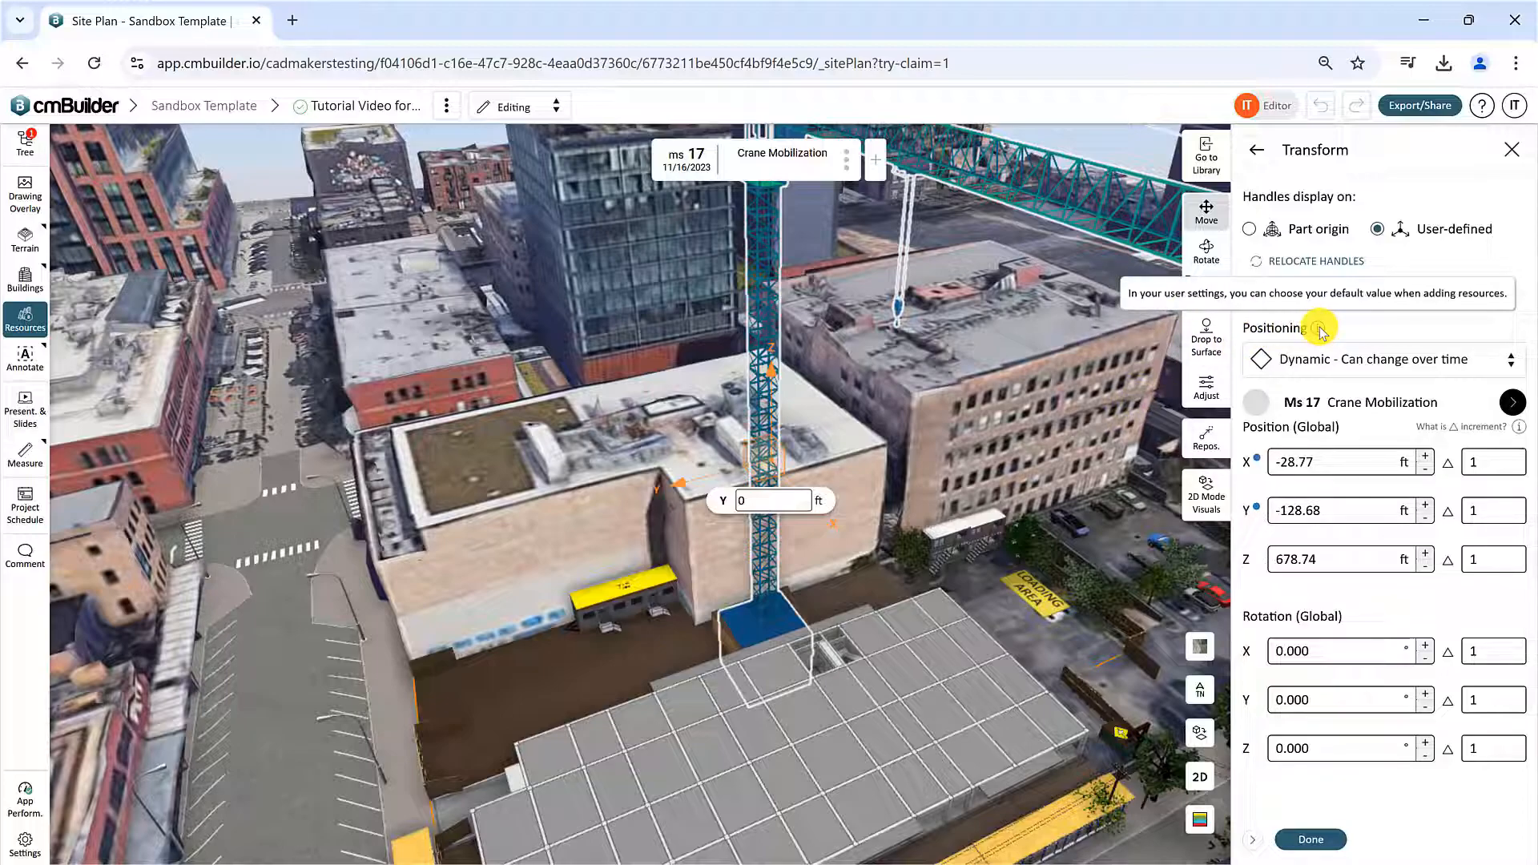
click(1501, 366)
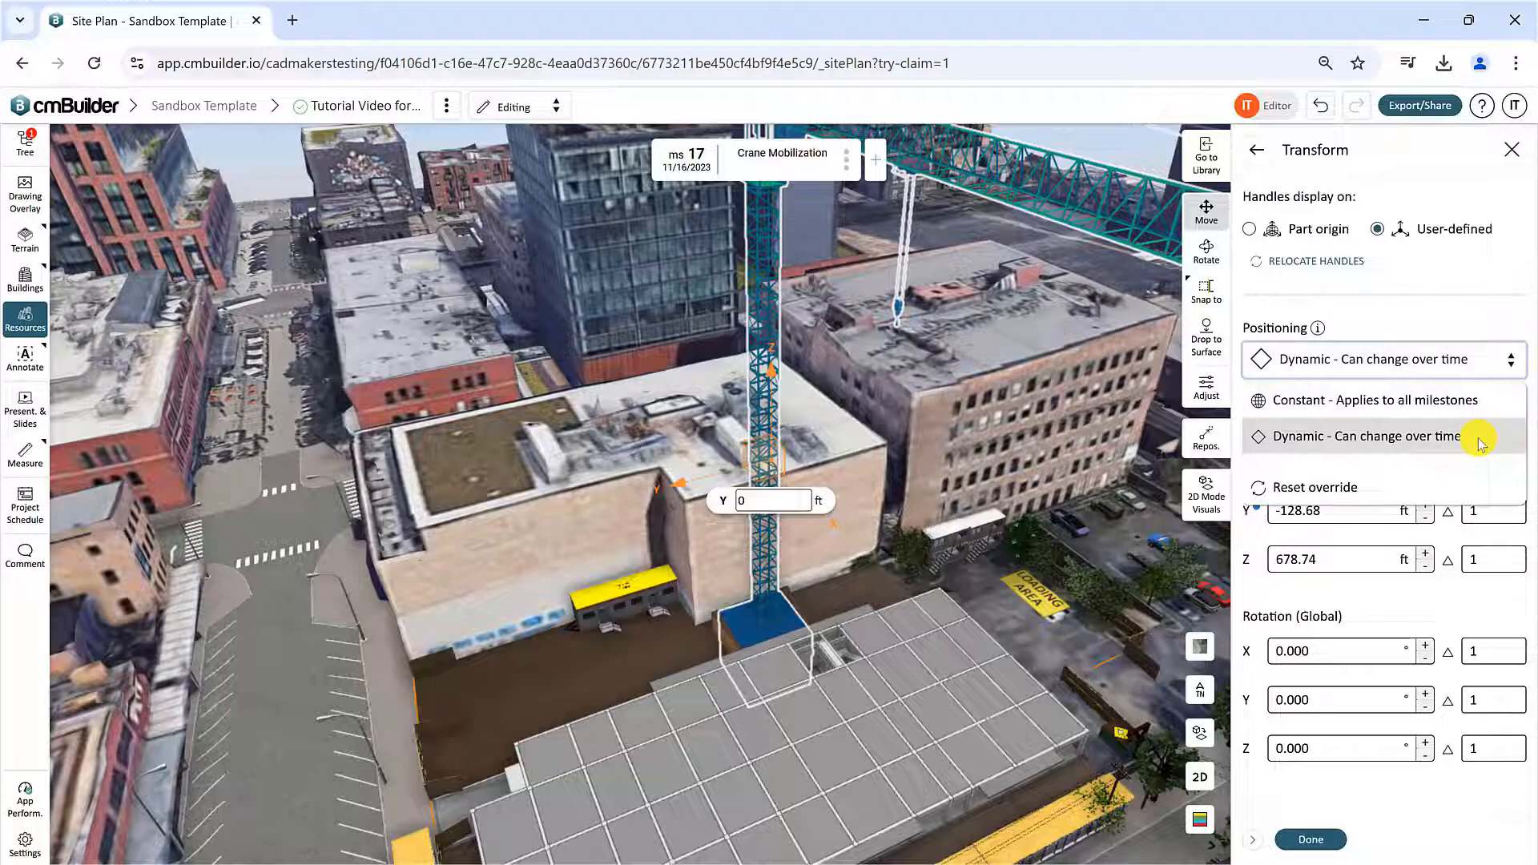
click(1503, 318)
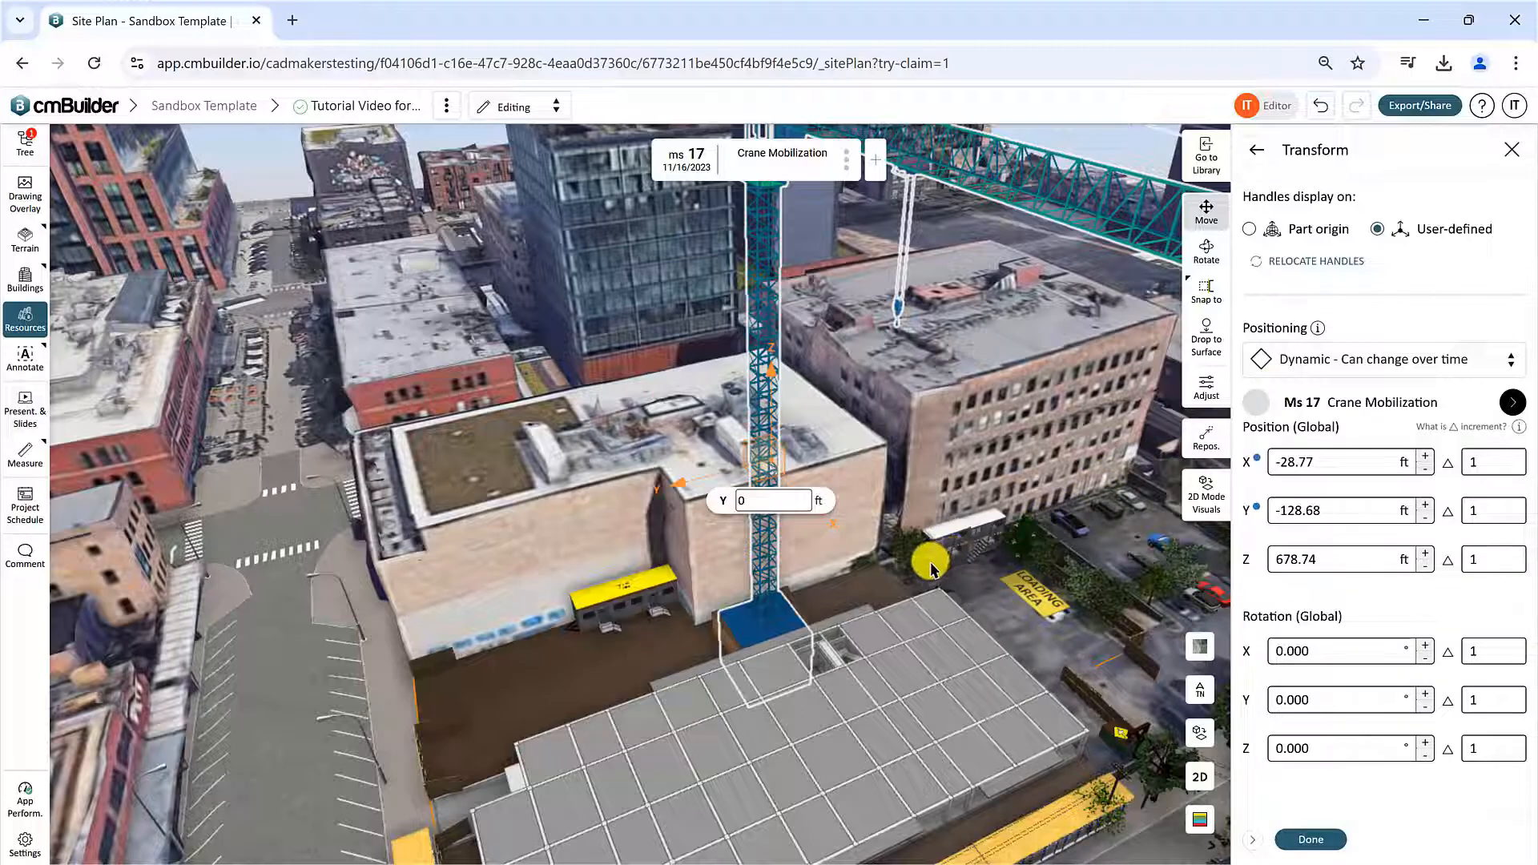
scroll(900, 550, down, 5)
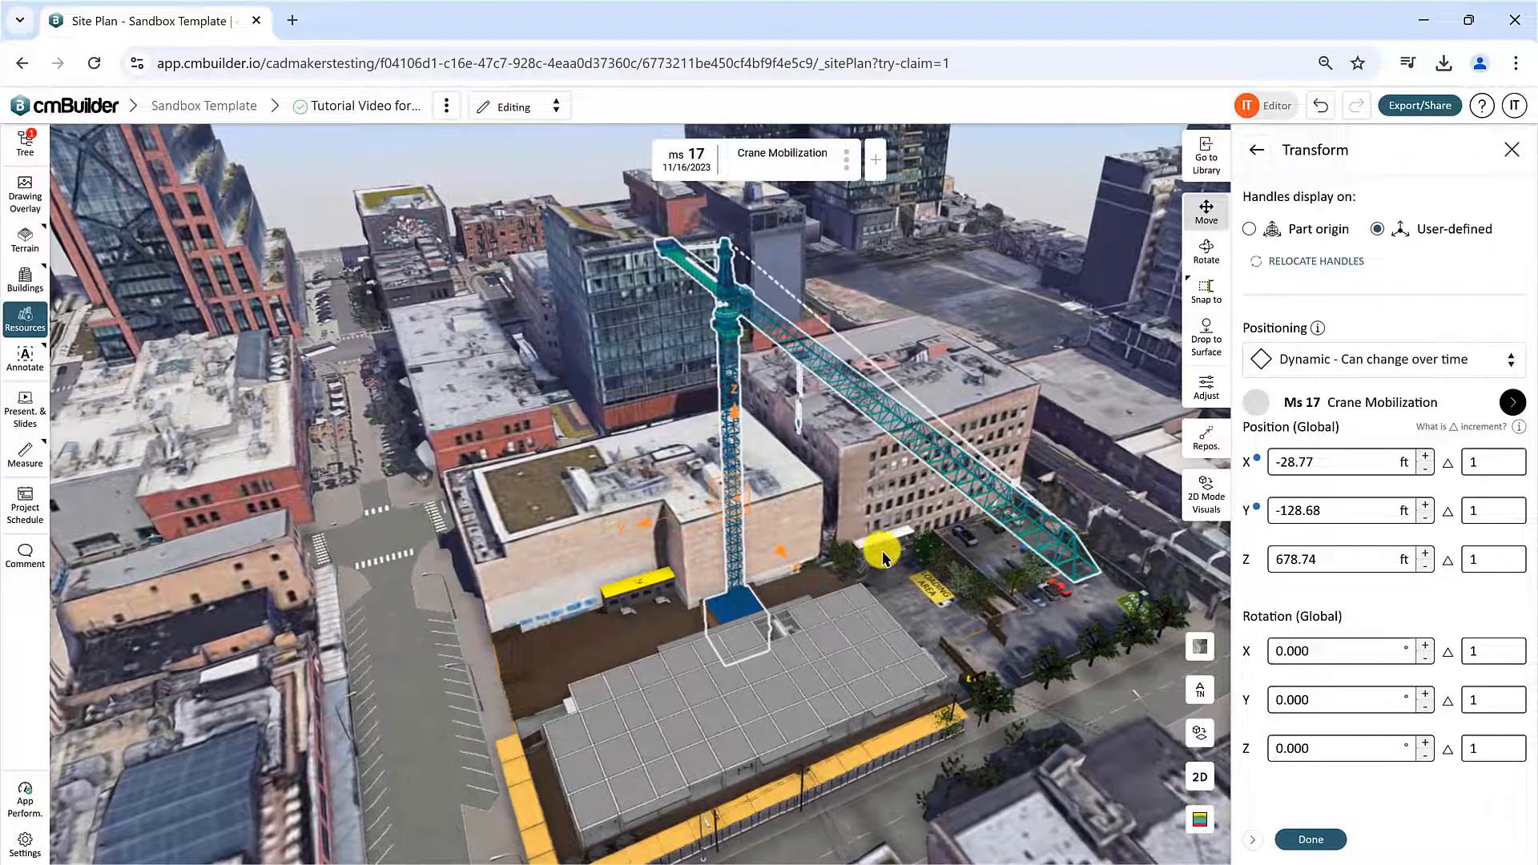
drag(882, 551, 902, 547)
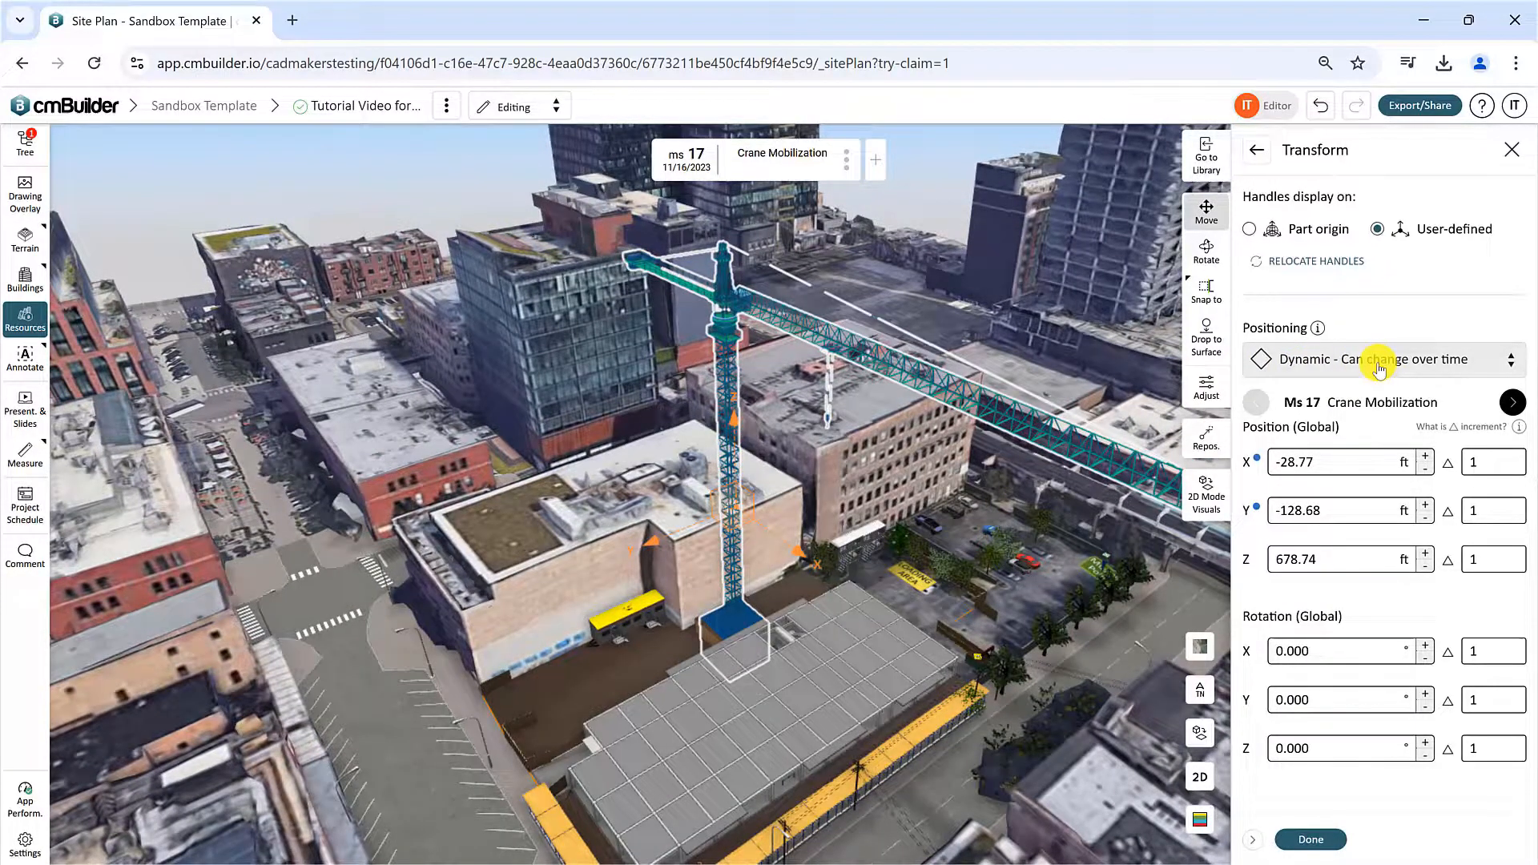
click(1258, 153)
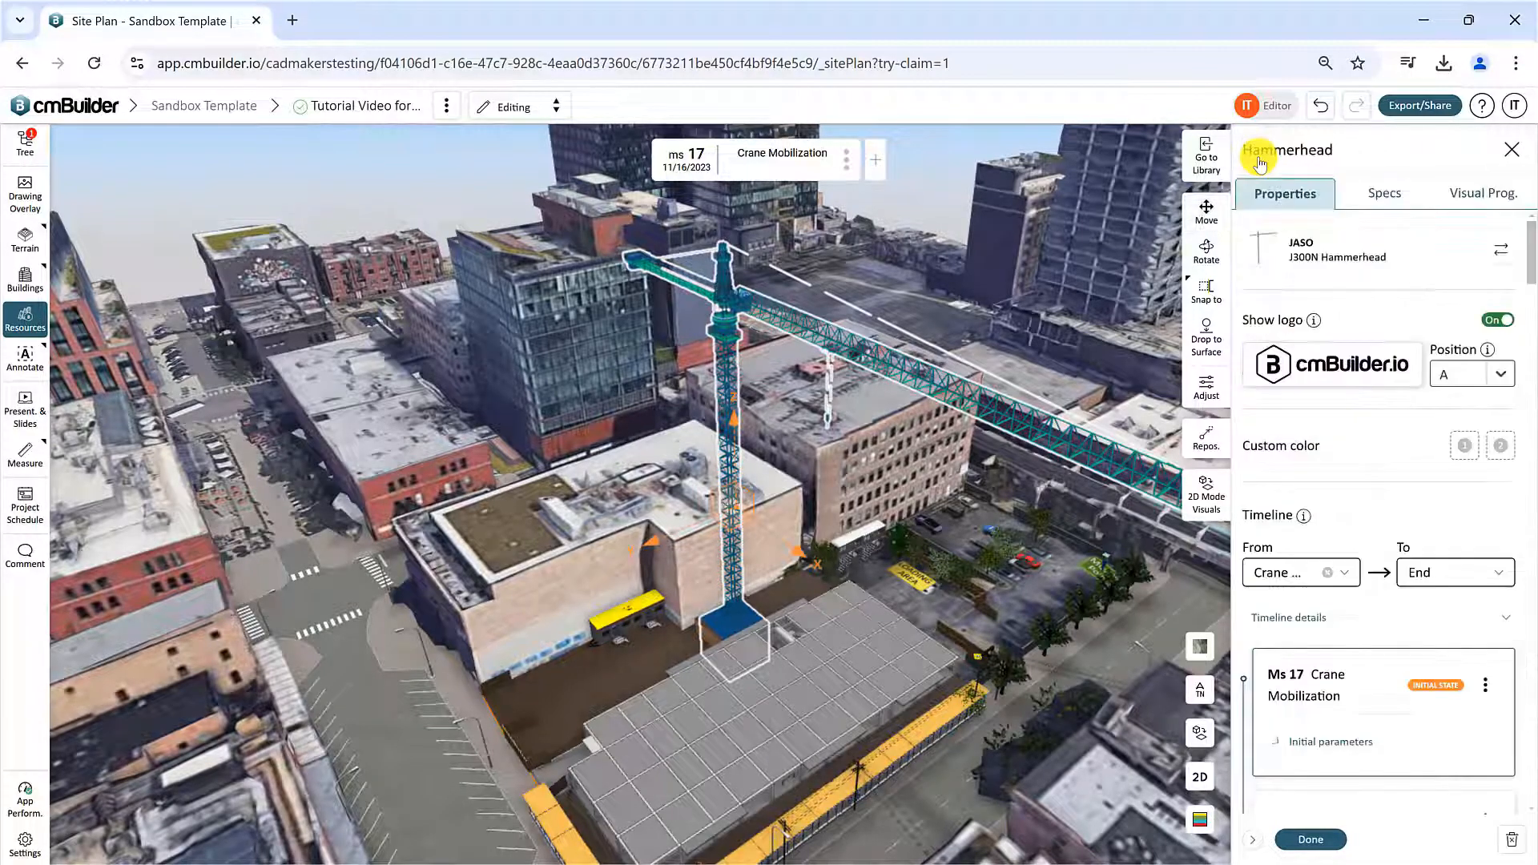
Rotate the crane about its vertical Z axis to about 340.6°
click(1210, 256)
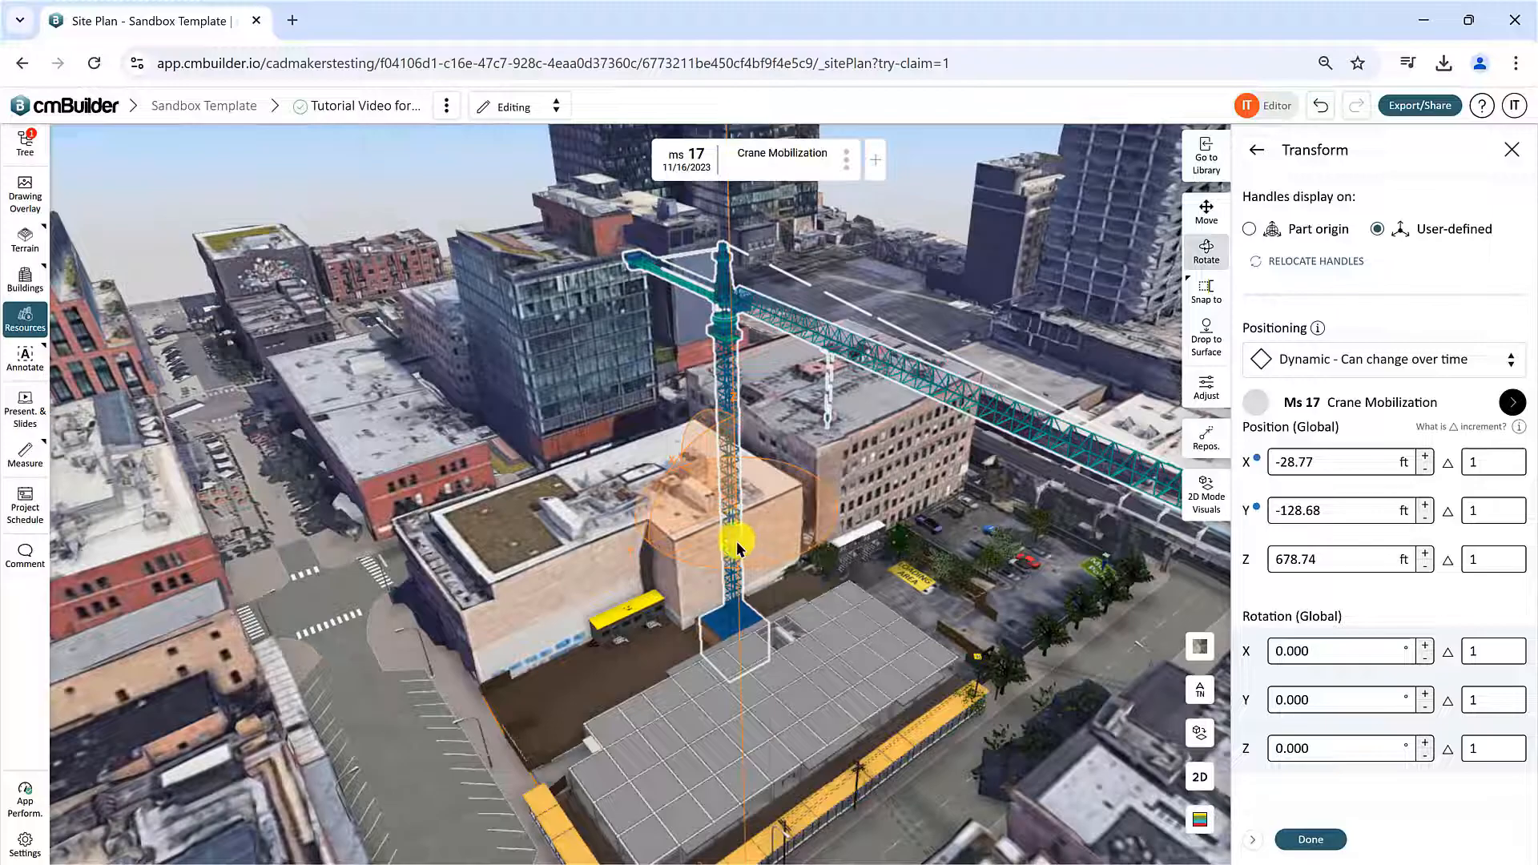
scroll(739, 529, up, 5)
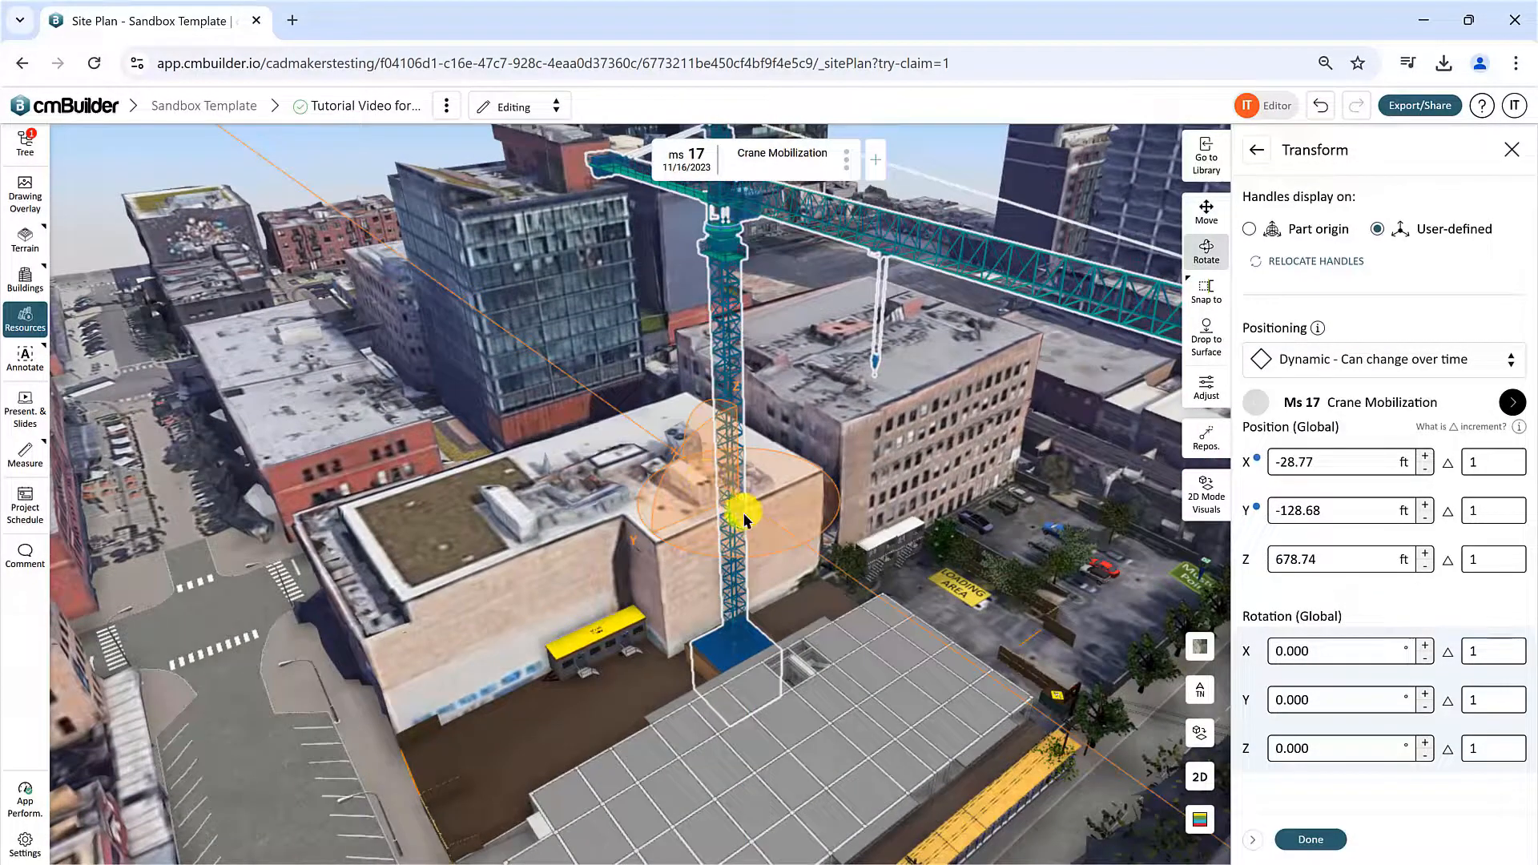
drag(812, 511, 882, 470)
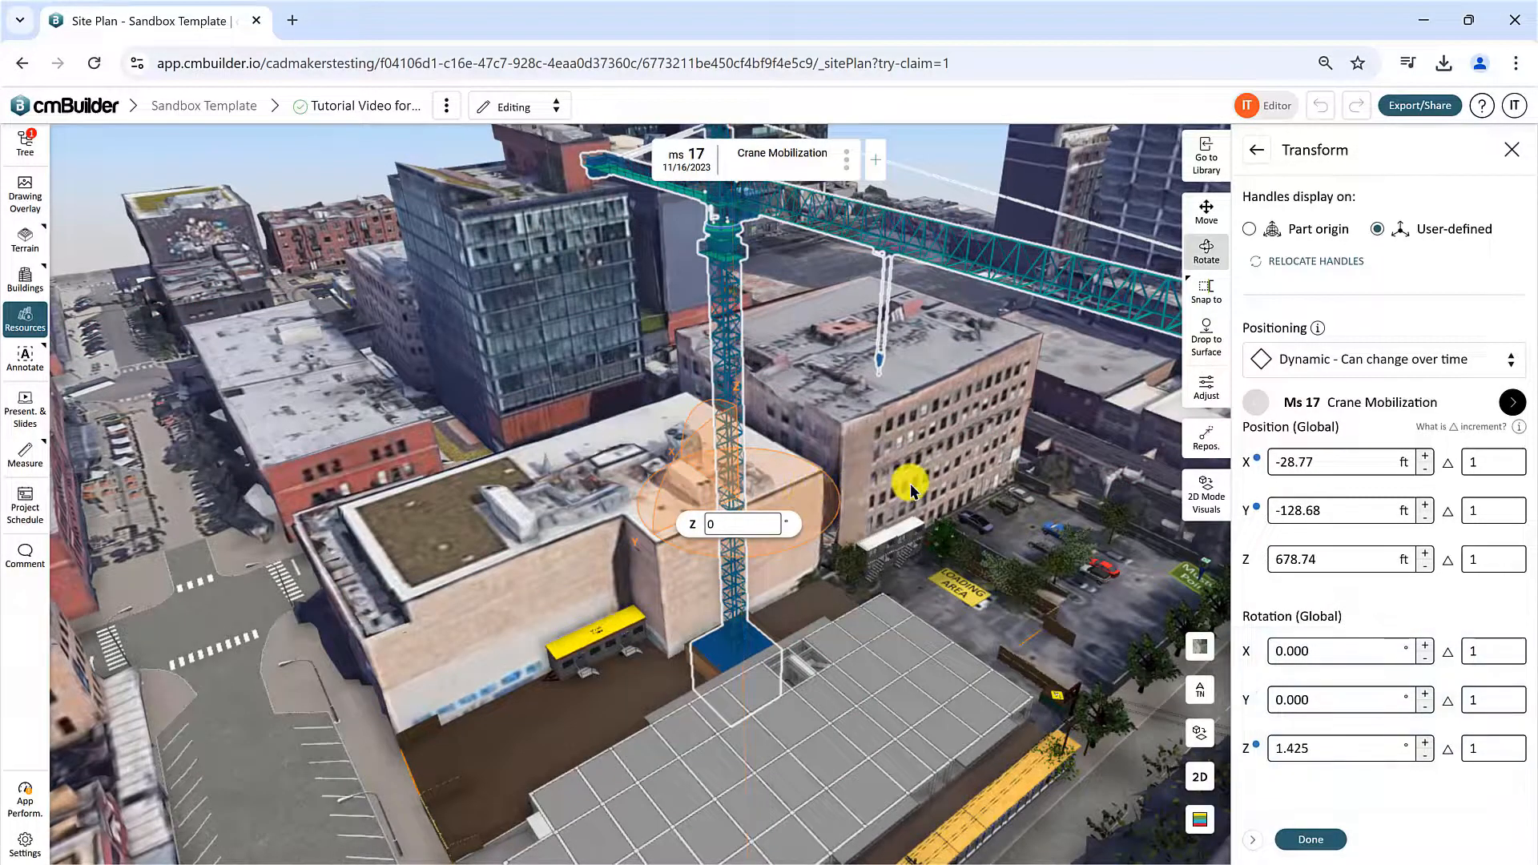
mouse_move(807, 497)
mouse_down()
mouse_move(796, 457)
mouse_move(769, 440)
mouse_move(758, 466)
mouse_move(781, 507)
mouse_up()
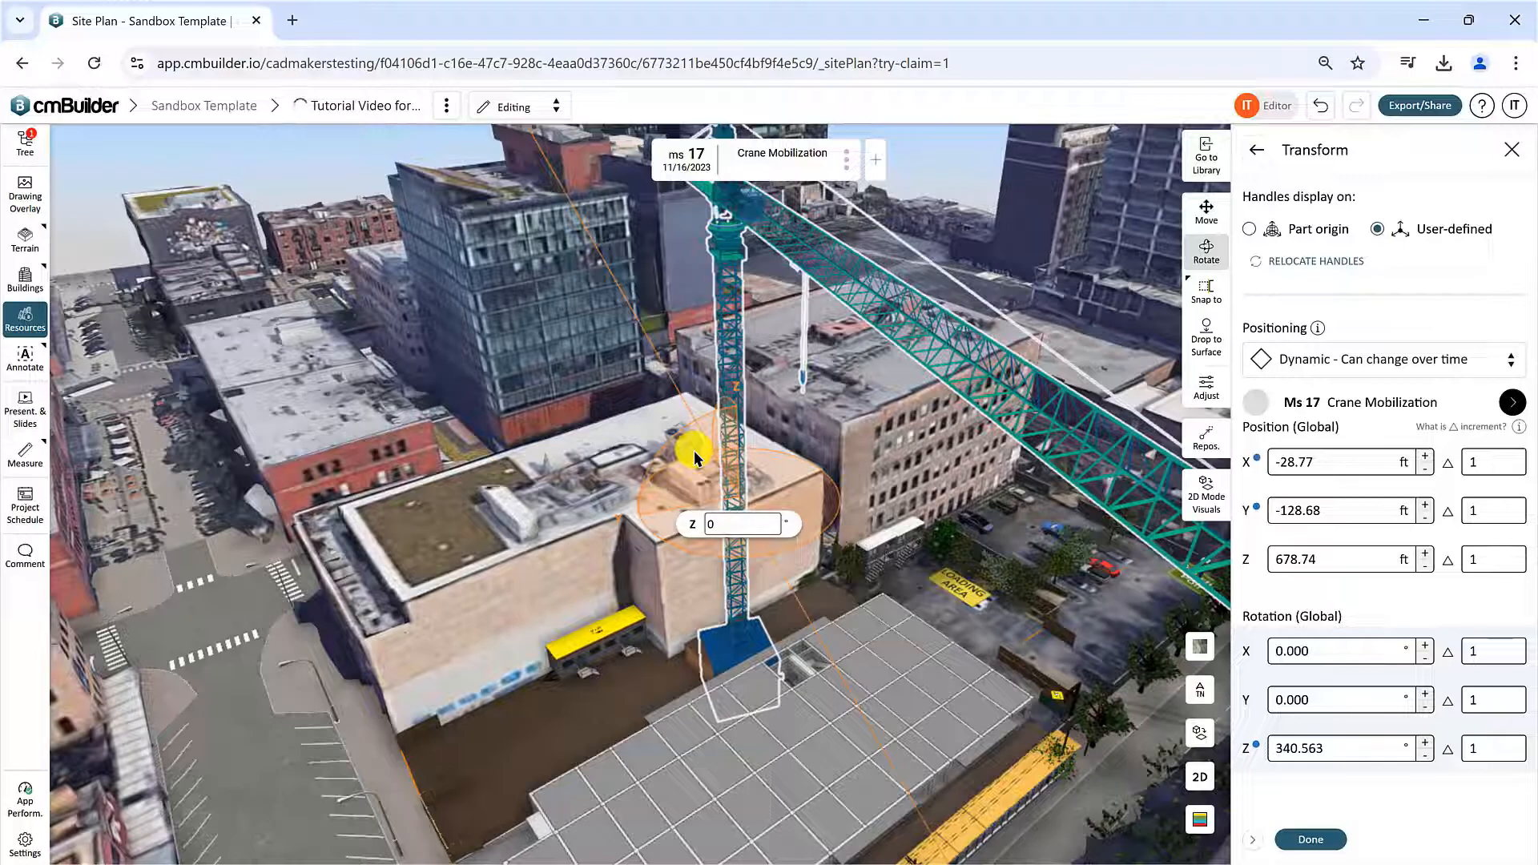
middle_drag(865, 525, 834, 521)
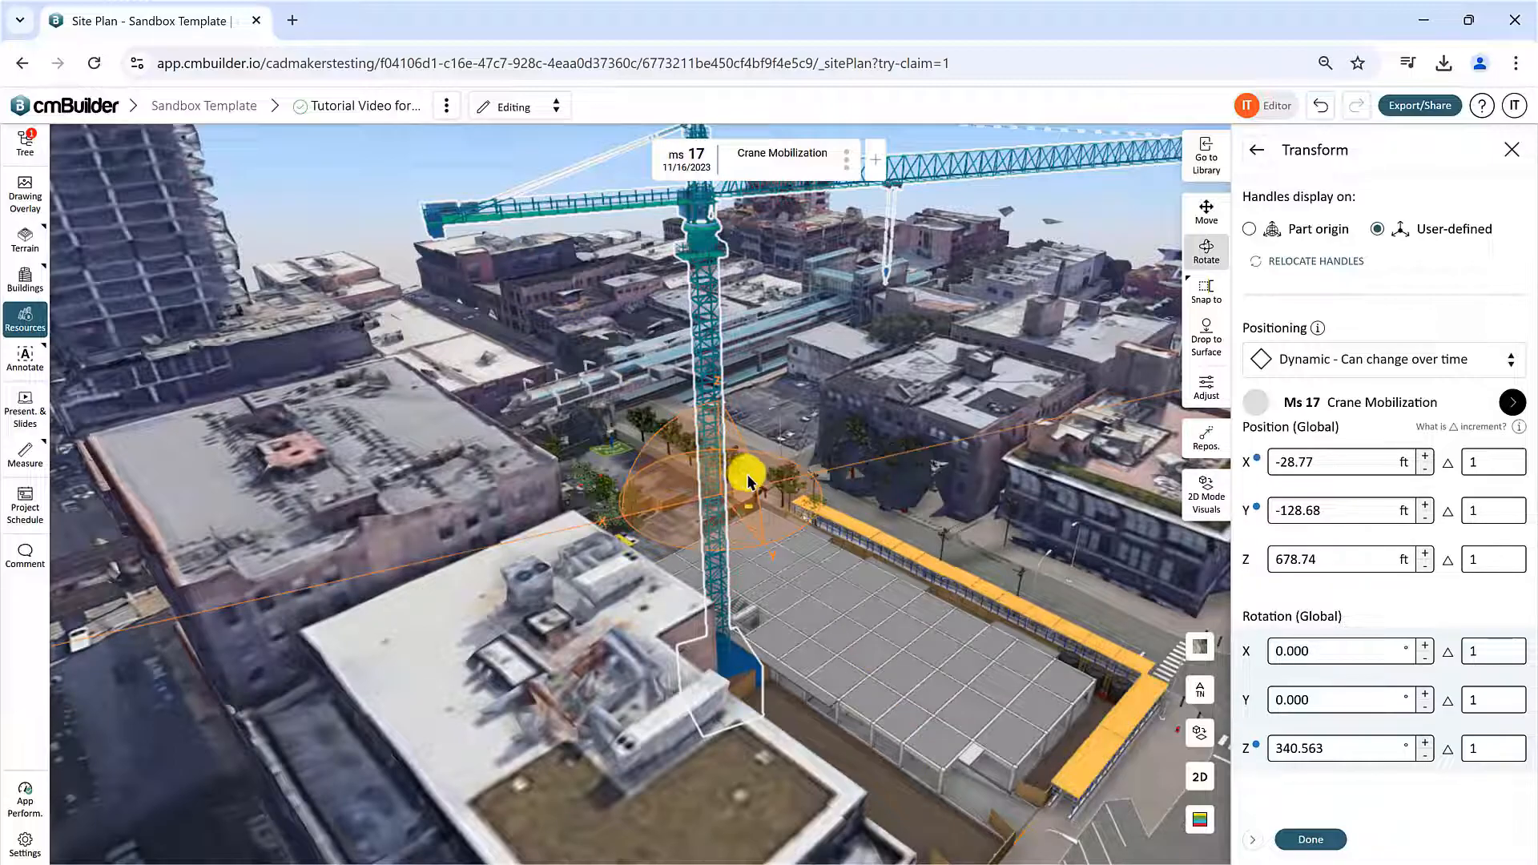
drag(876, 535, 795, 510)
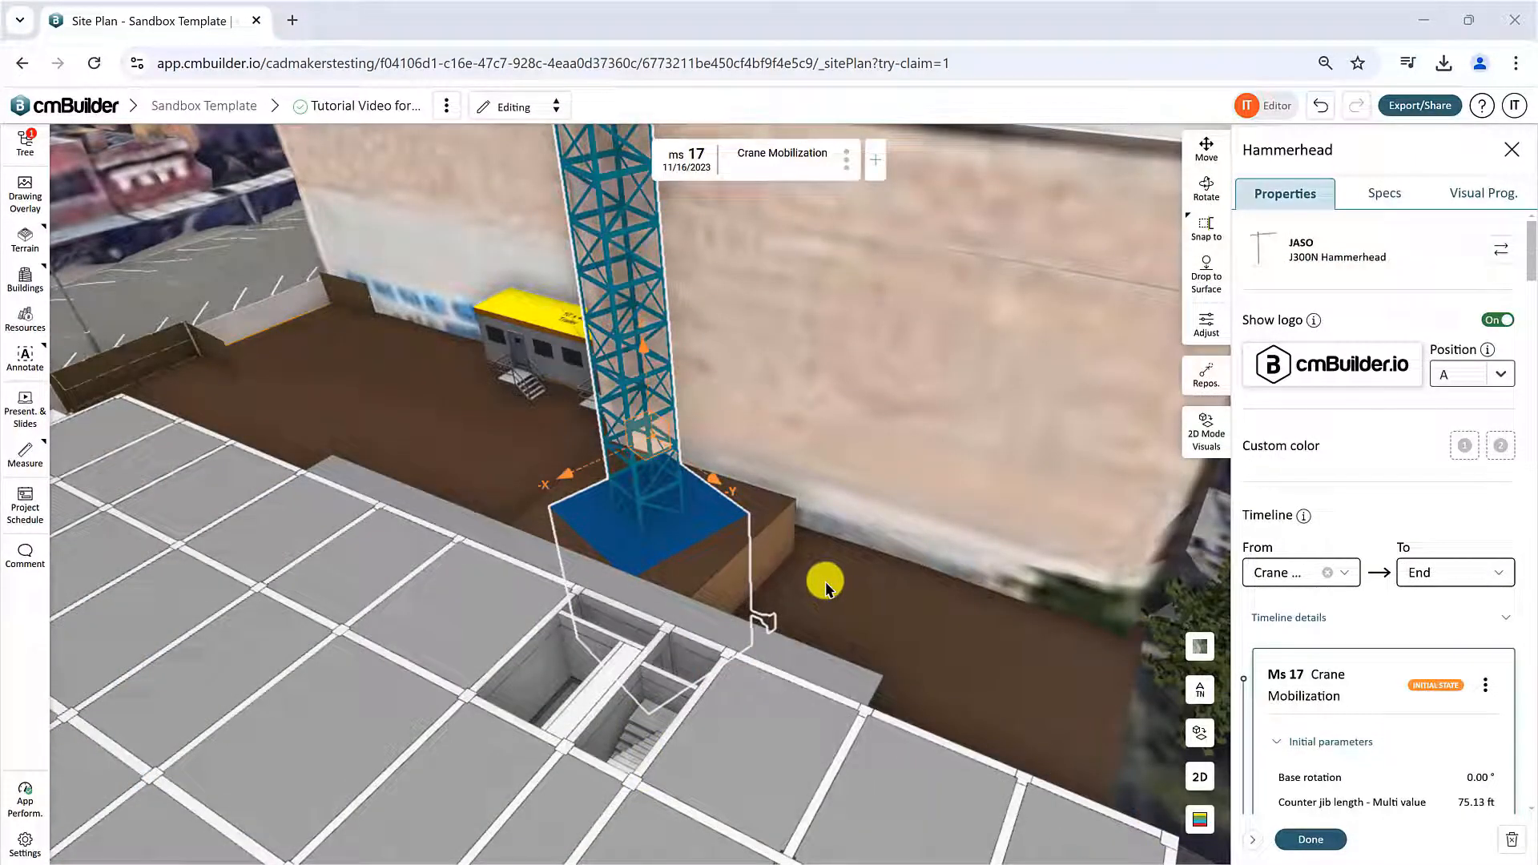
Try to snap a point on the crane's mast to the building's outer side face, and cancel the snap
click(1207, 228)
click(1208, 228)
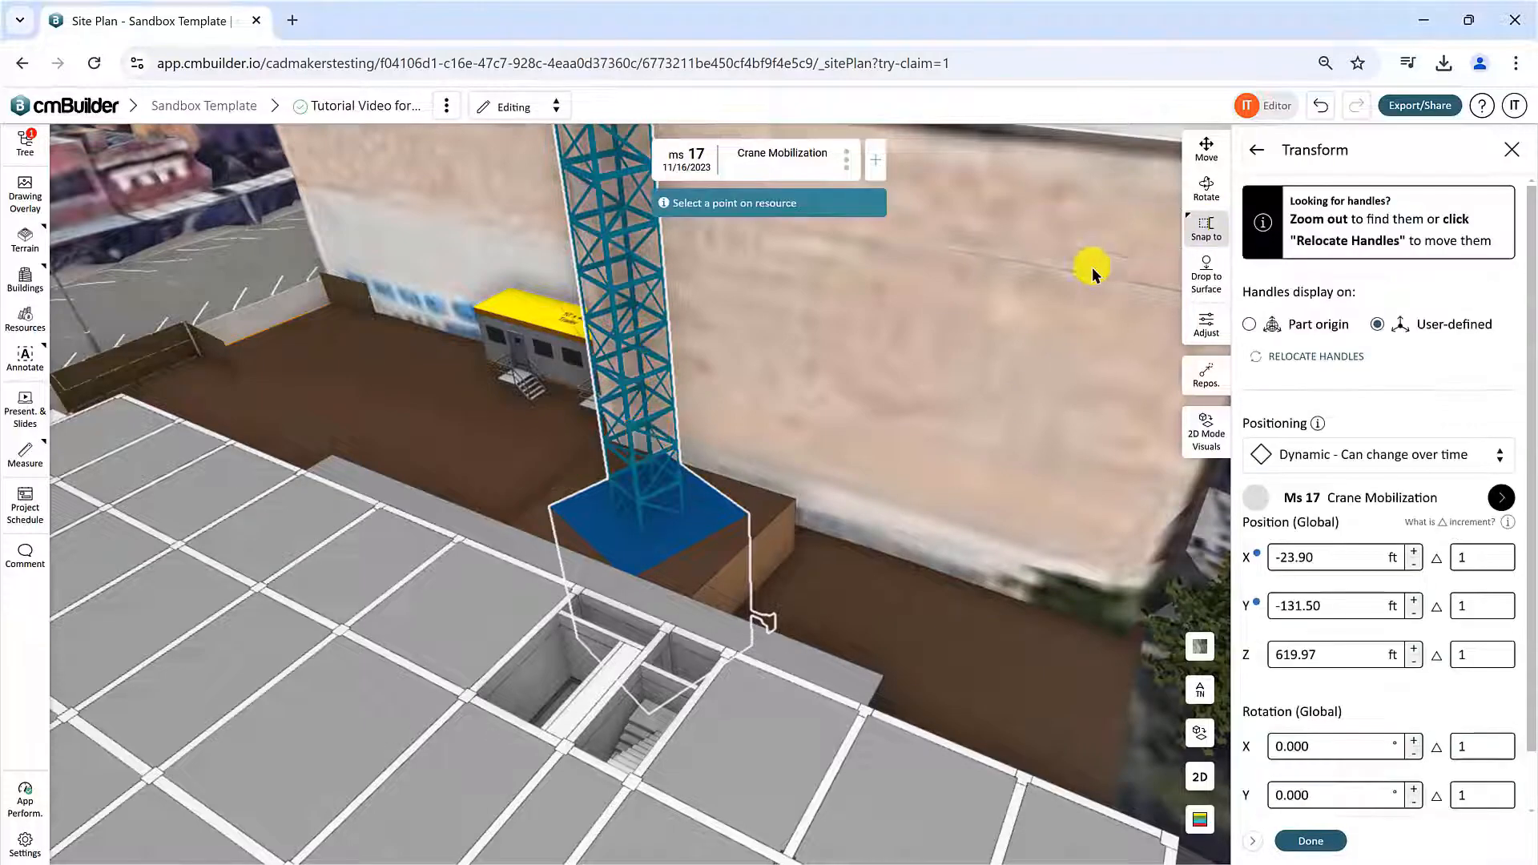
drag(719, 538, 827, 591)
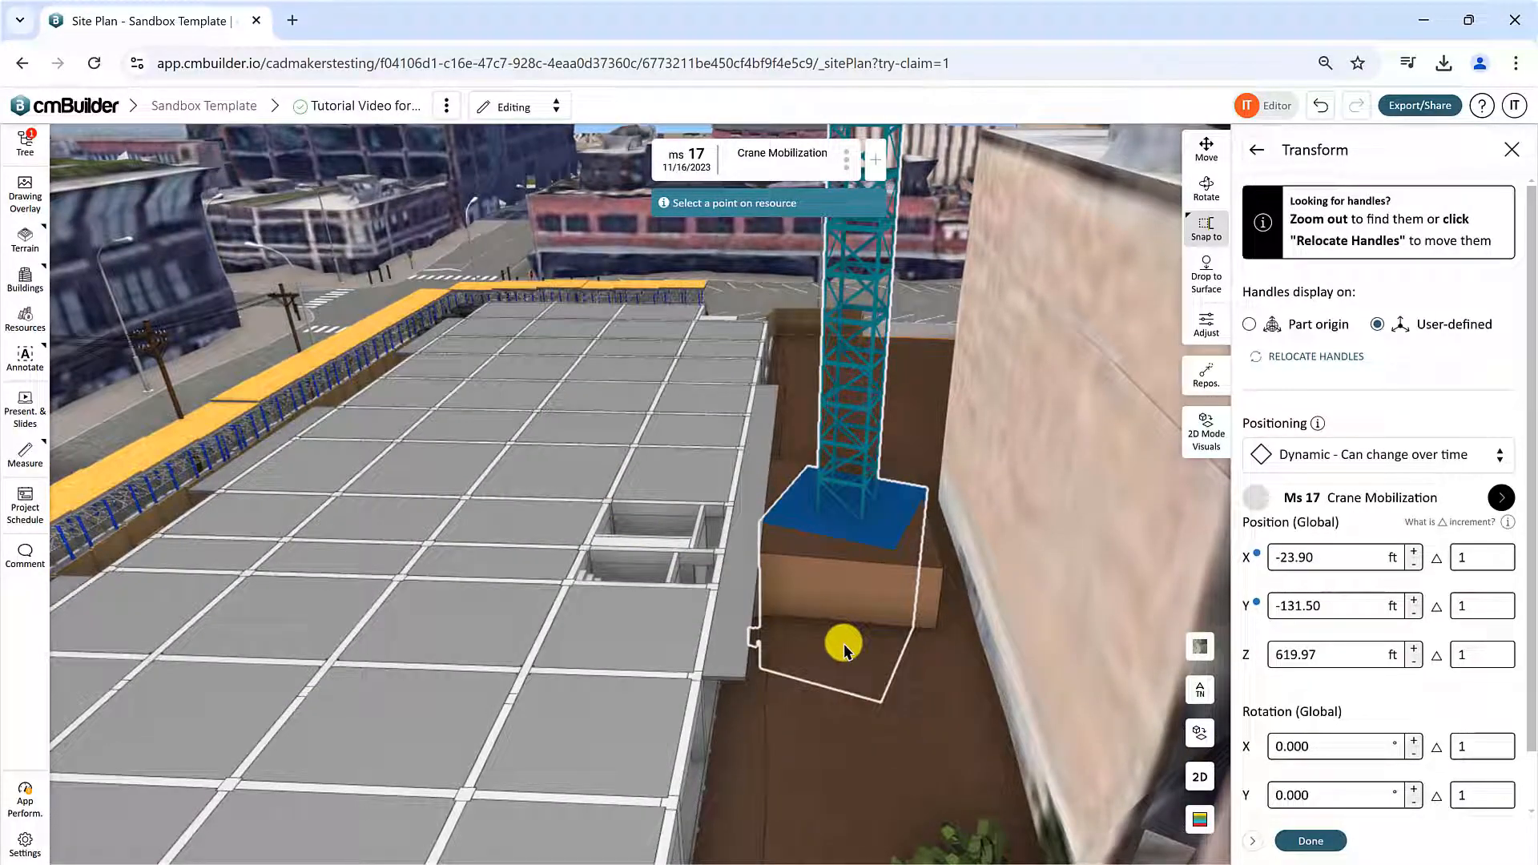
scroll(848, 424, up, 3)
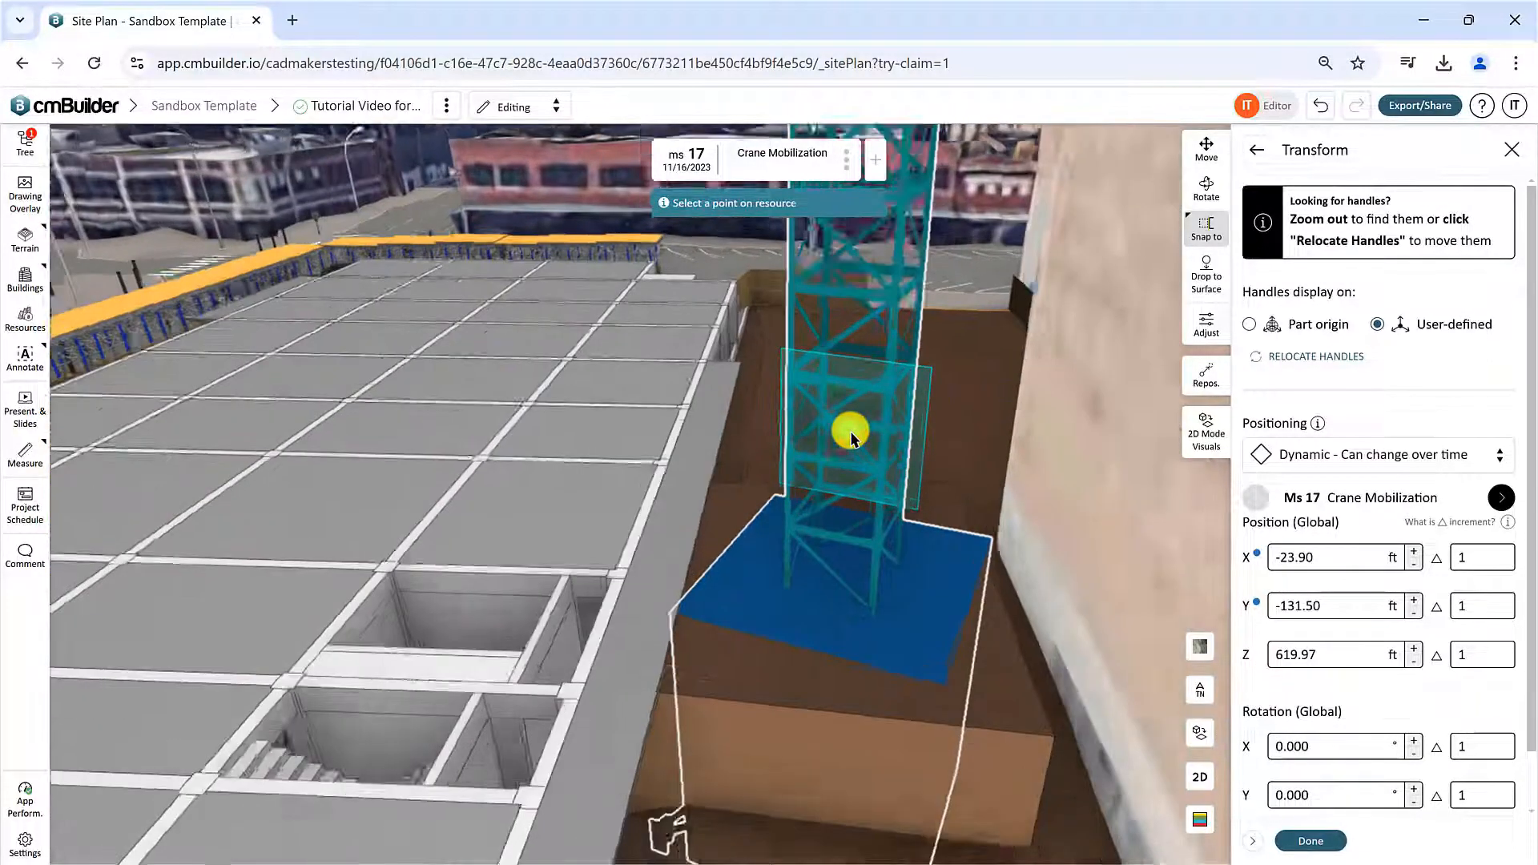
click(843, 420)
scroll(843, 420, down, 3)
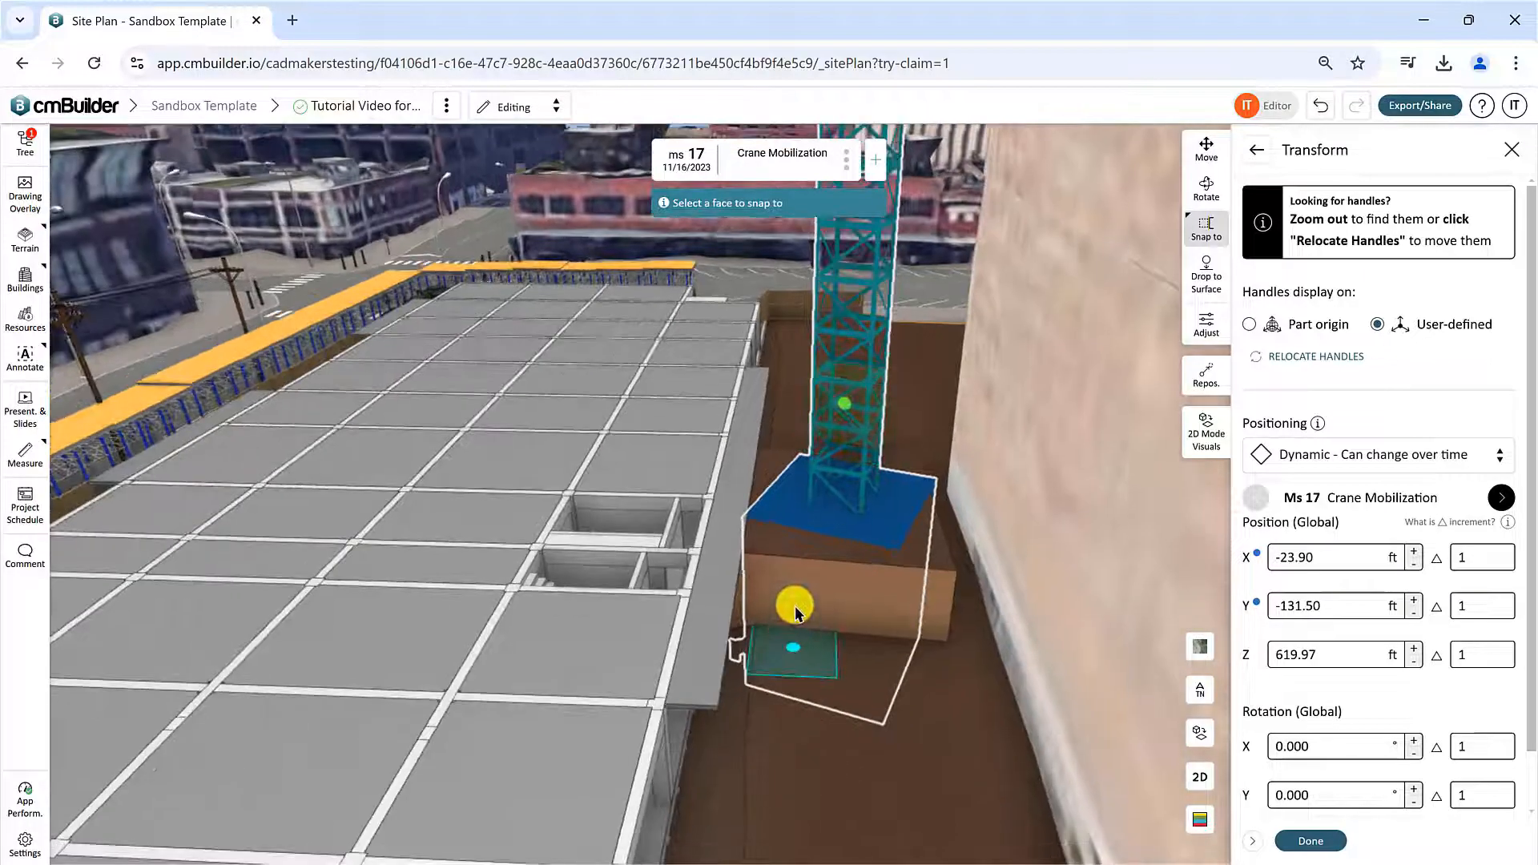
drag(769, 614, 687, 591)
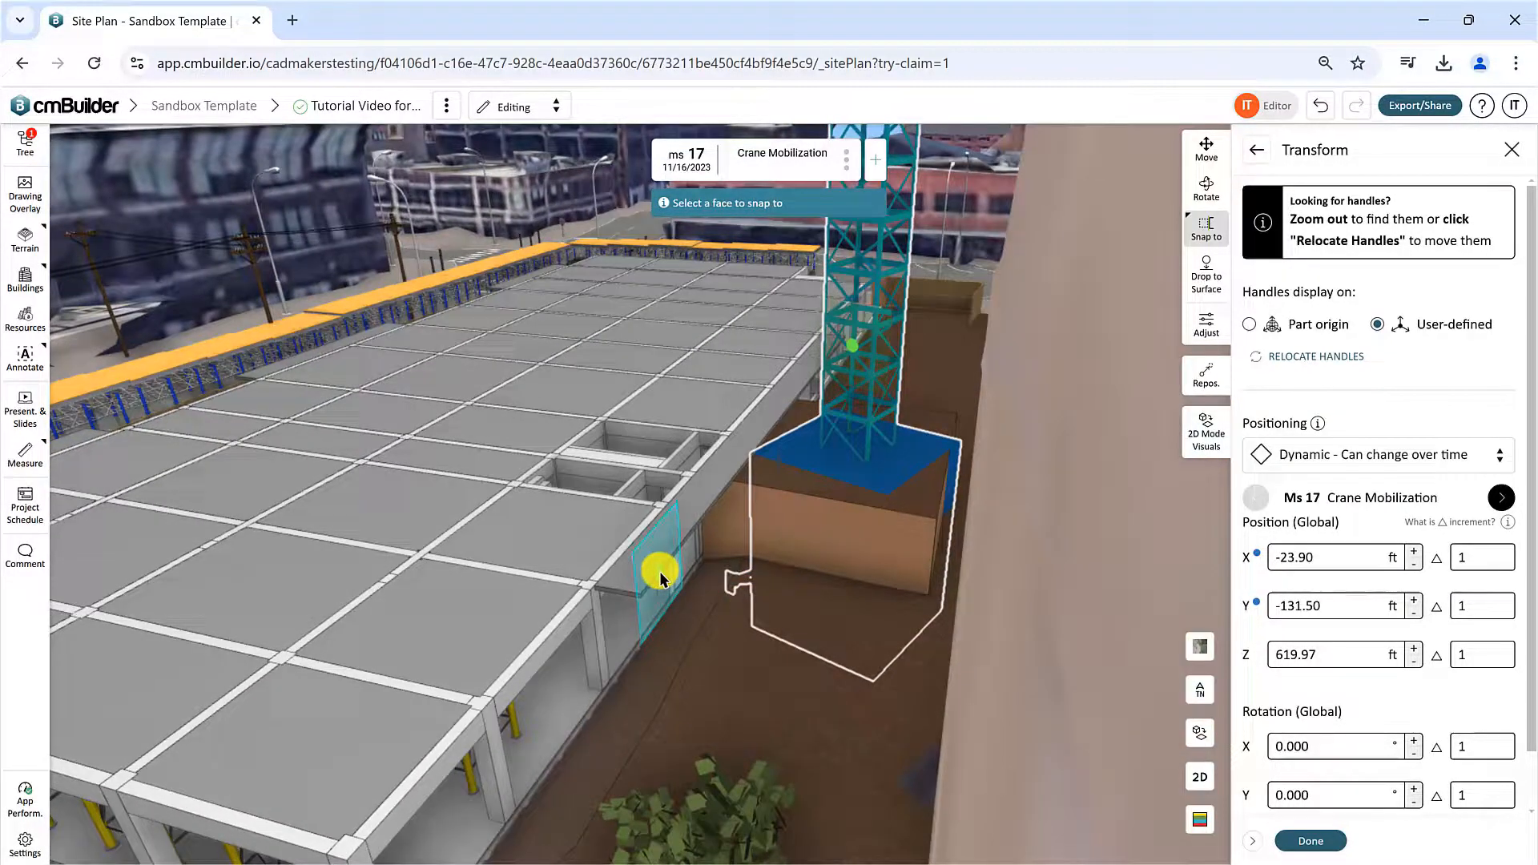
scroll(660, 574, up, 3)
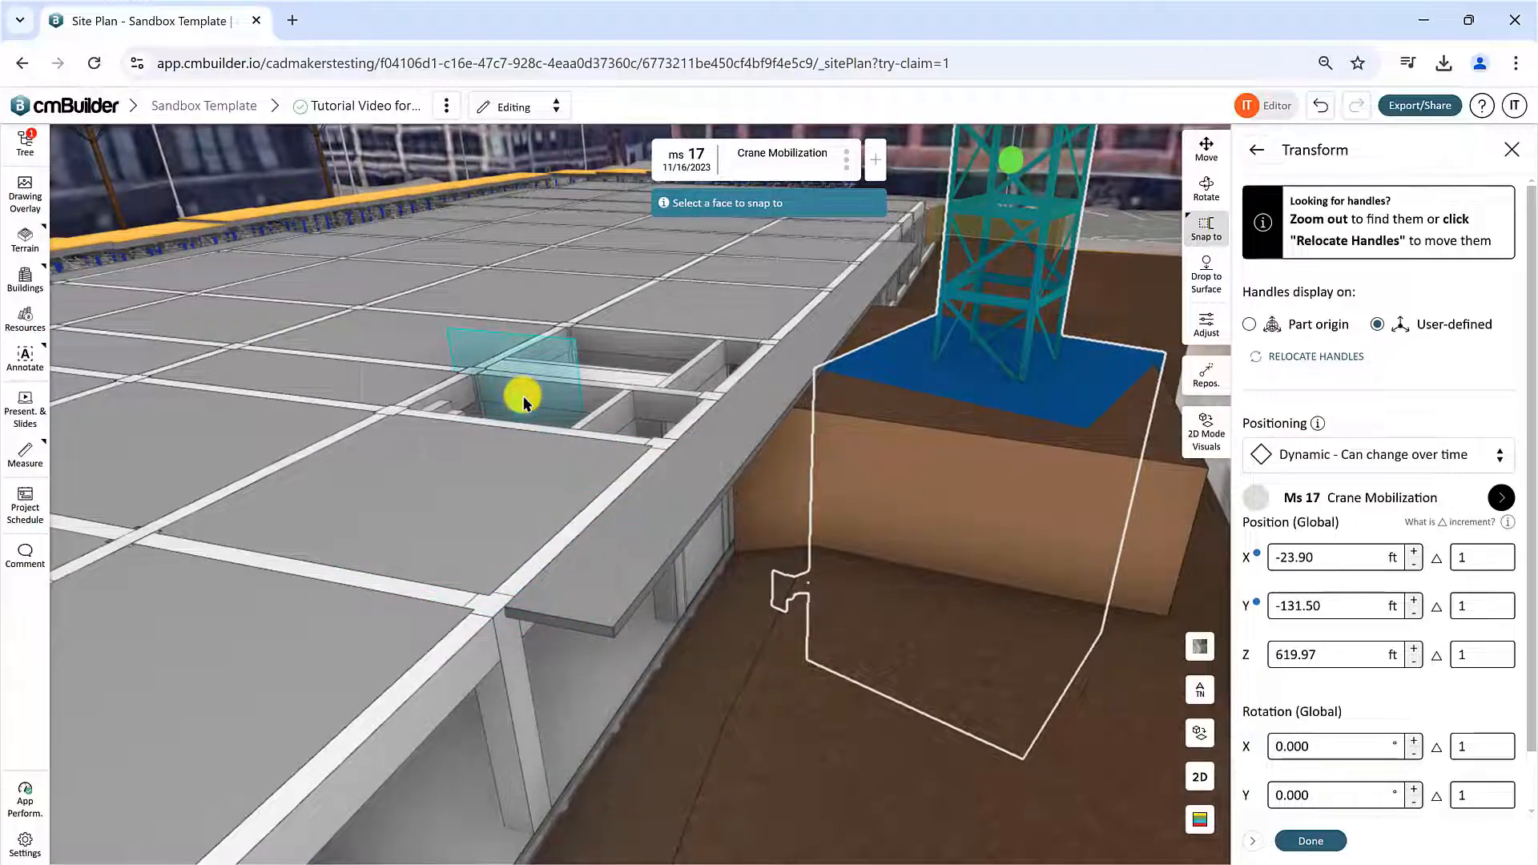
click(662, 572)
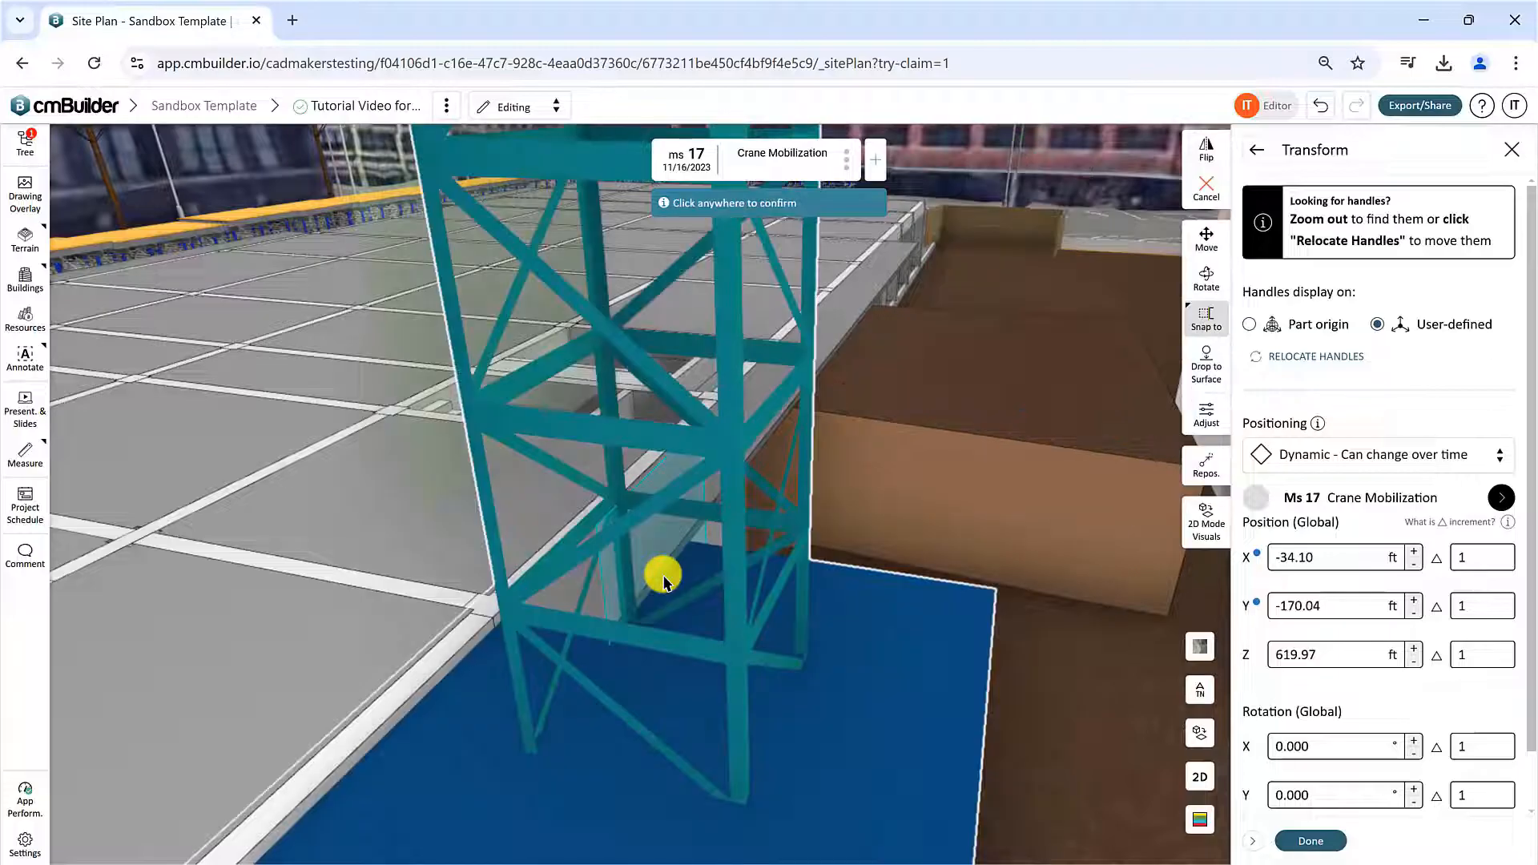
scroll(809, 588, down, 3)
drag(900, 605, 951, 668)
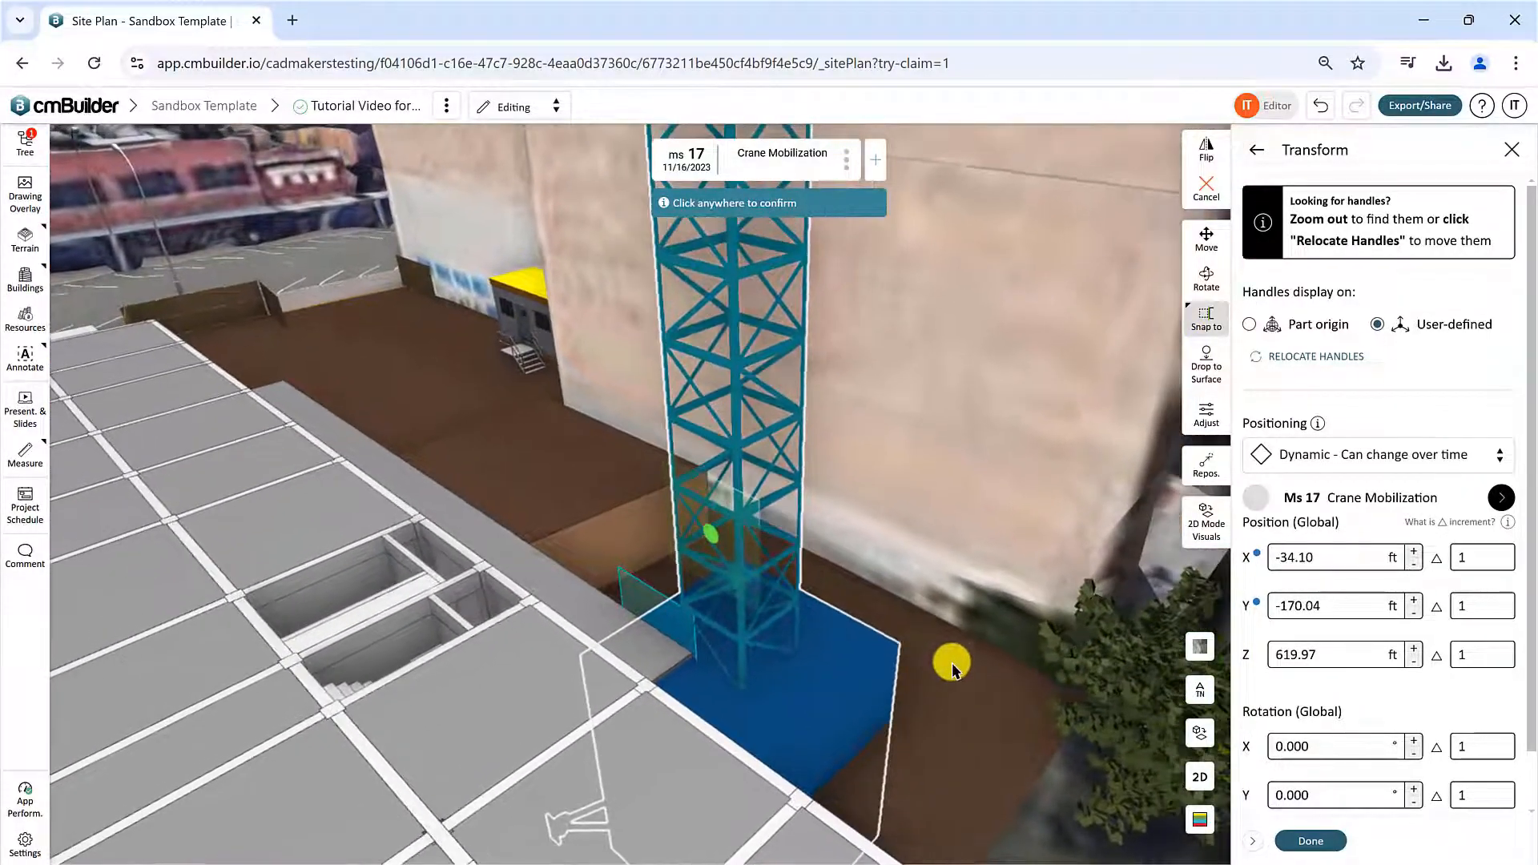
click(1207, 194)
drag(954, 419, 831, 584)
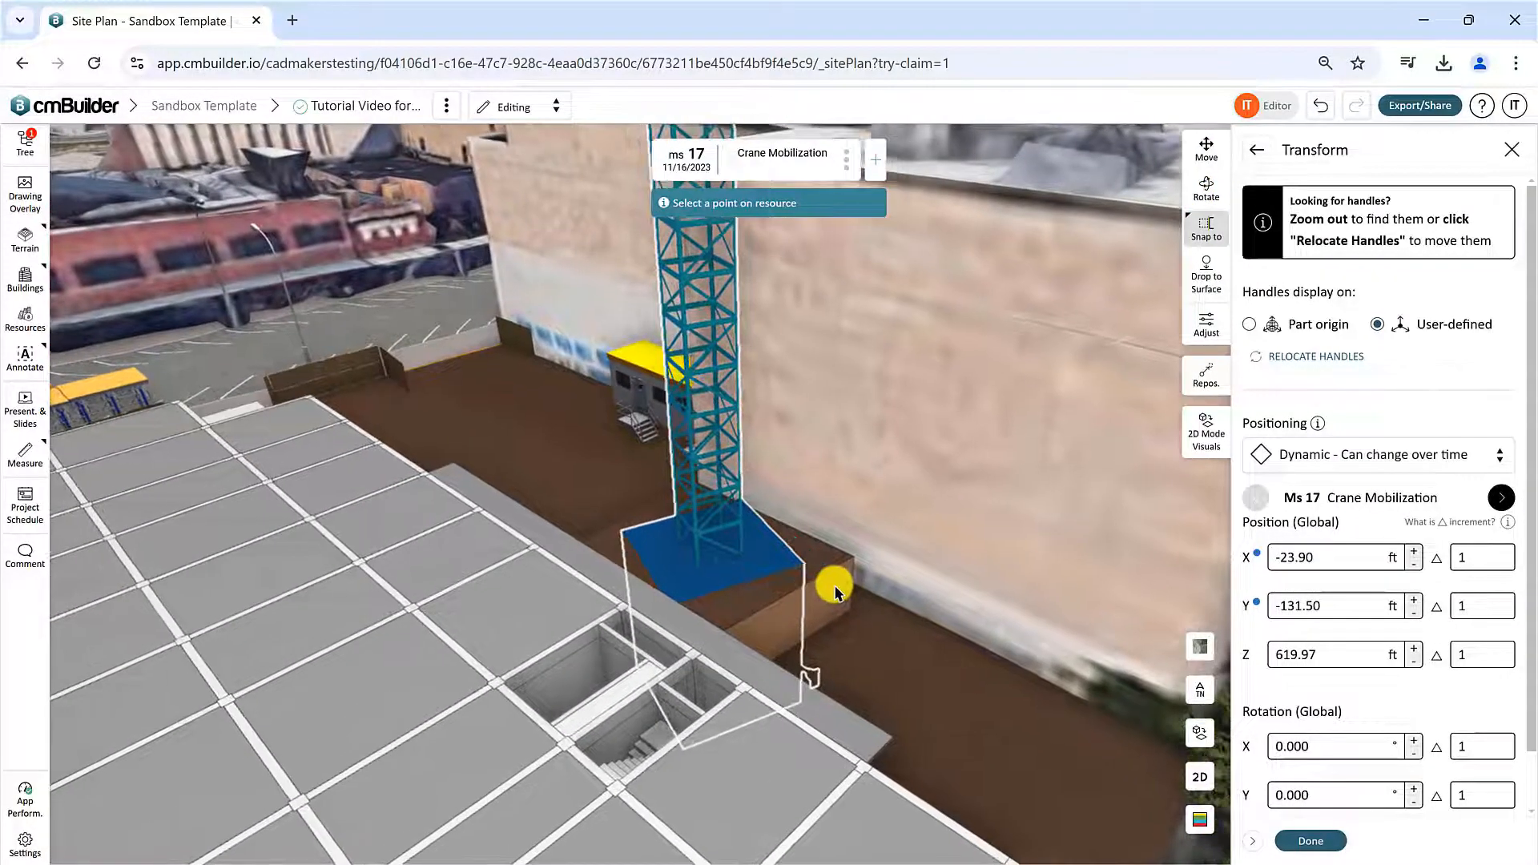
click(1333, 843)
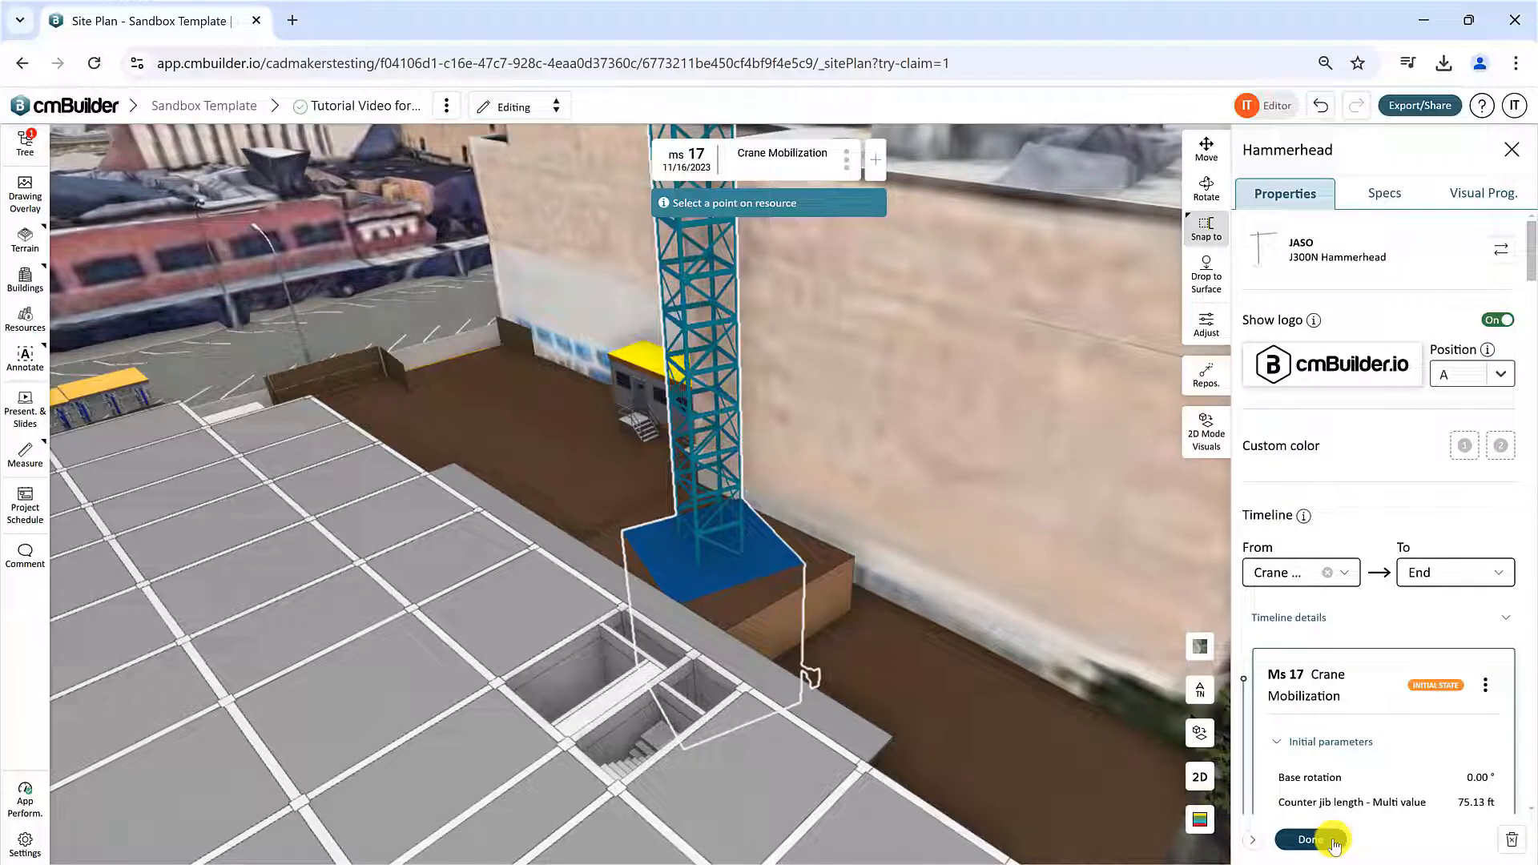
click(1310, 840)
Raise the crane about 14.7 ft along Z and lower it with Drop to Surface
drag(770, 516, 973, 503)
scroll(601, 524, down, 3)
right_drag(597, 524, 708, 574)
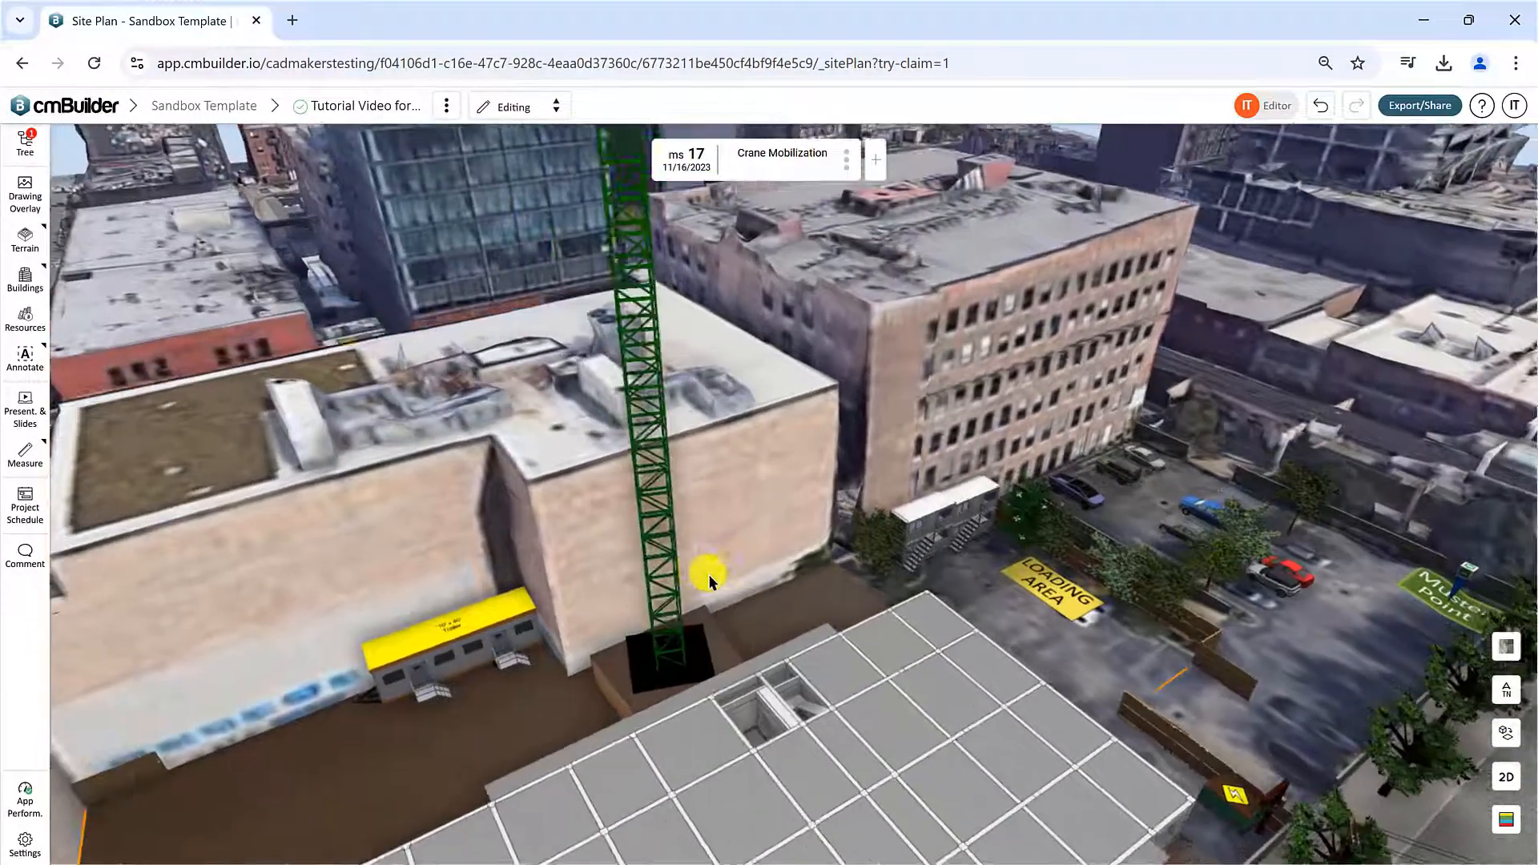
double_click(699, 532)
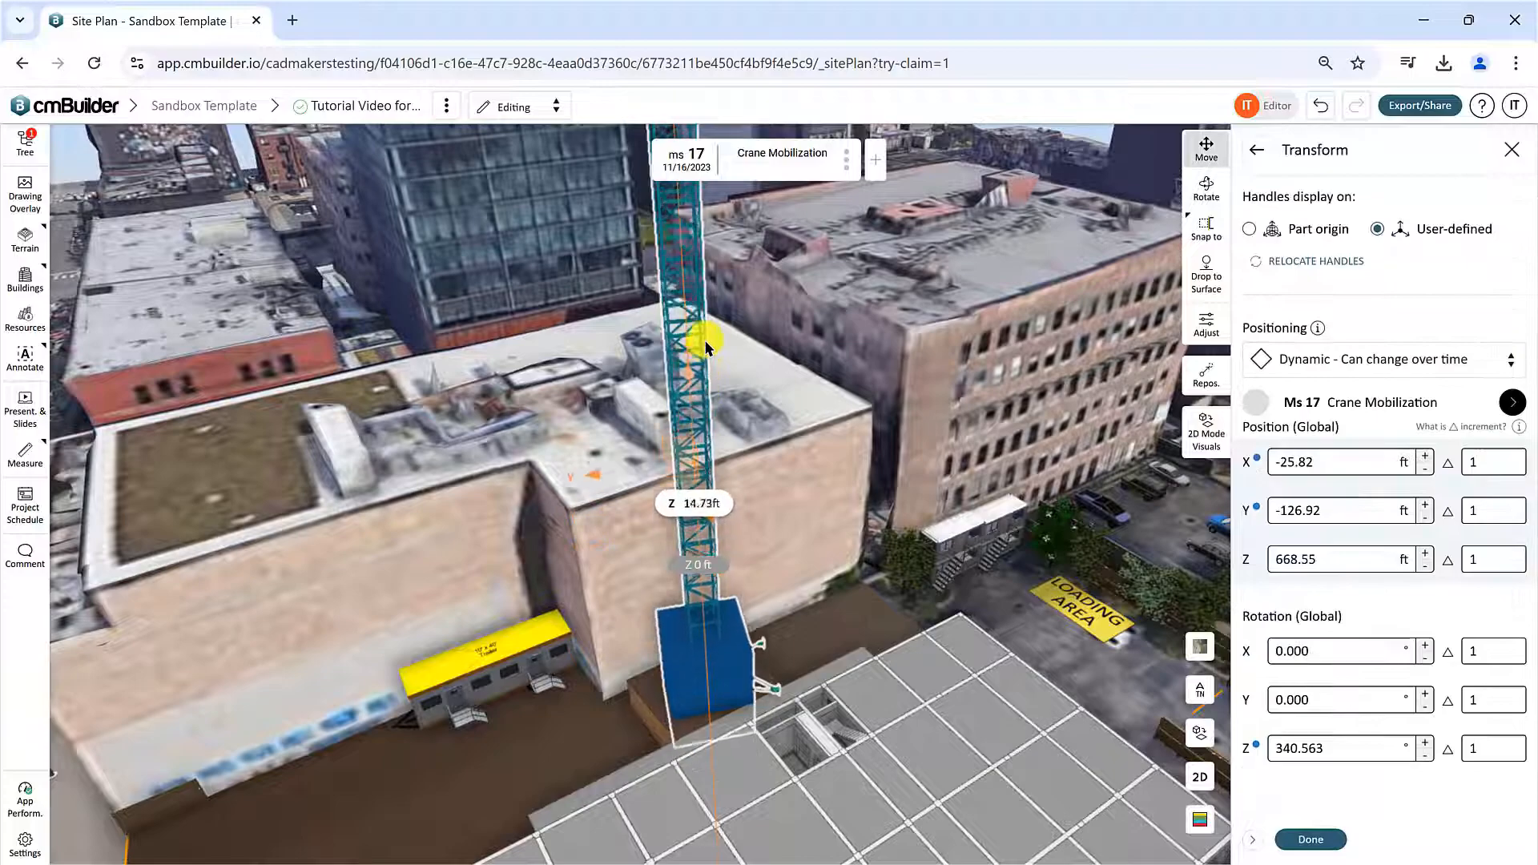
click(1216, 285)
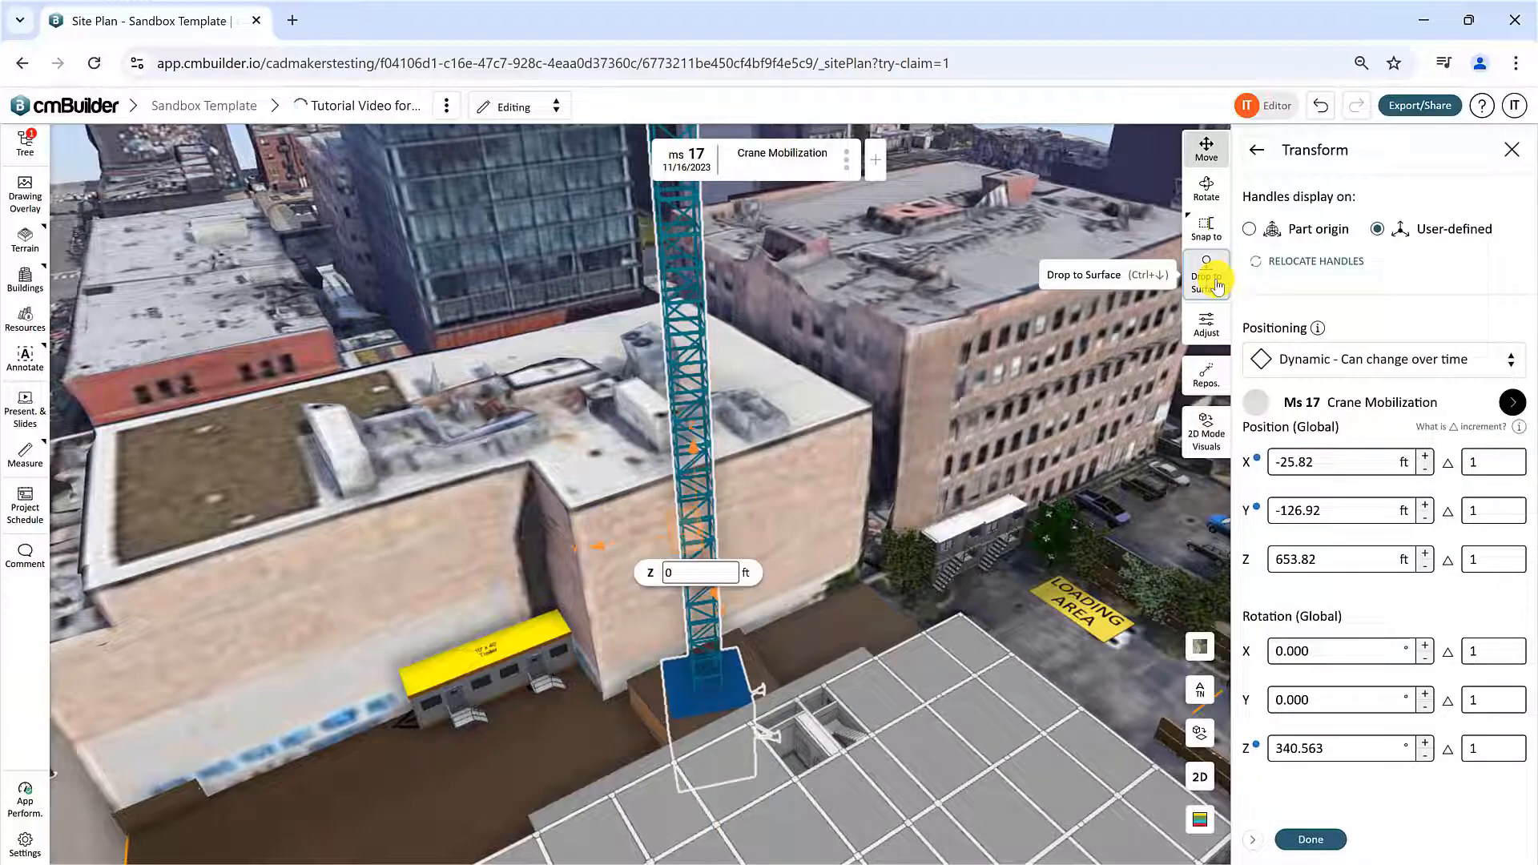
Try repositioning the crane beside the building slab with the reposition tool
click(1205, 375)
click(839, 593)
drag(840, 593, 860, 642)
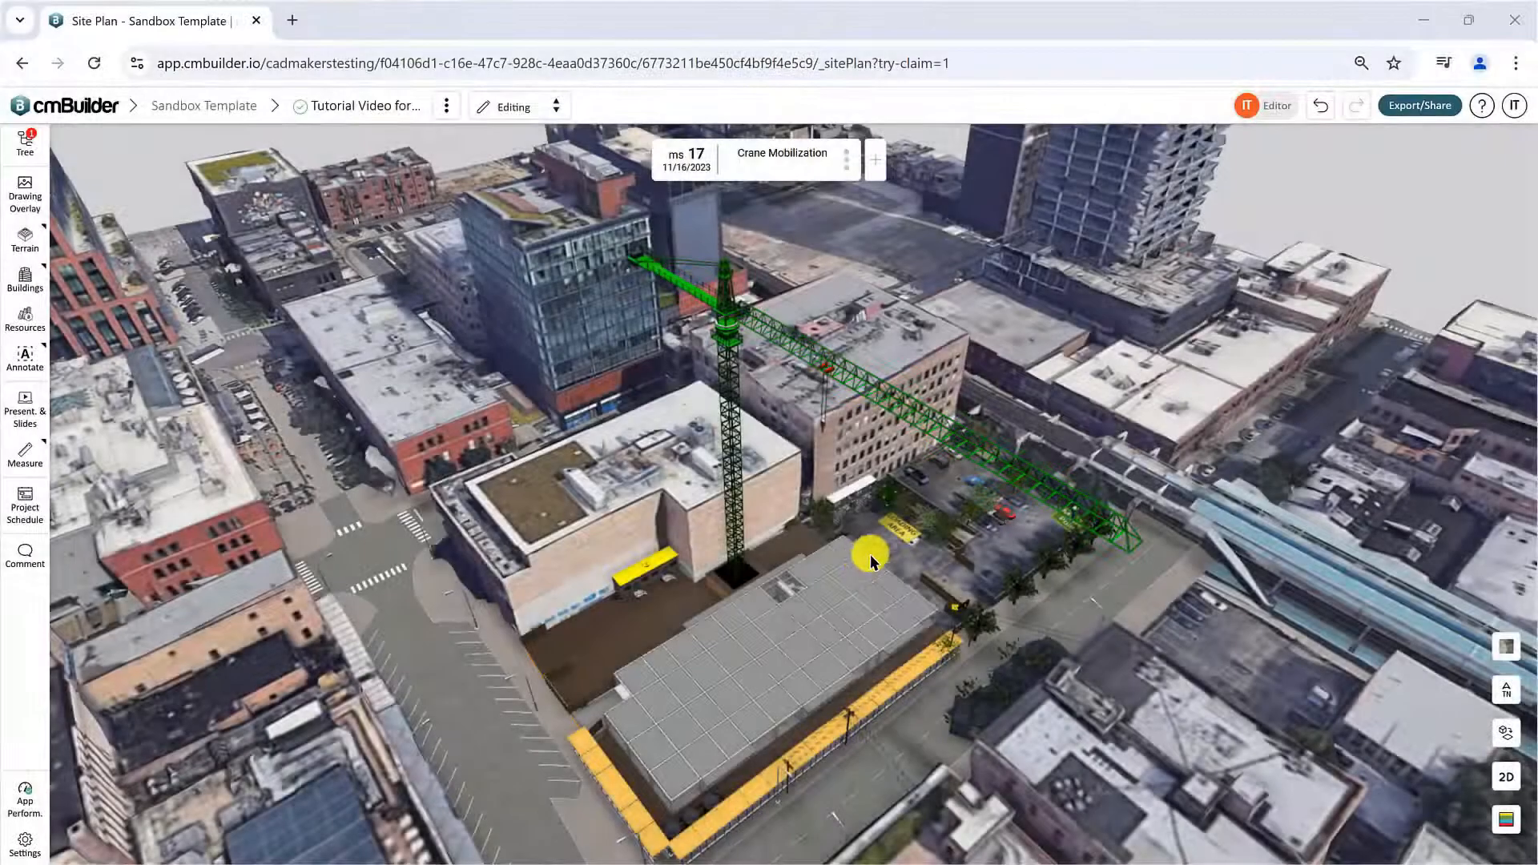
Adjust the crane's parameters by shortening the jib length to 169.62 ft
click(735, 439)
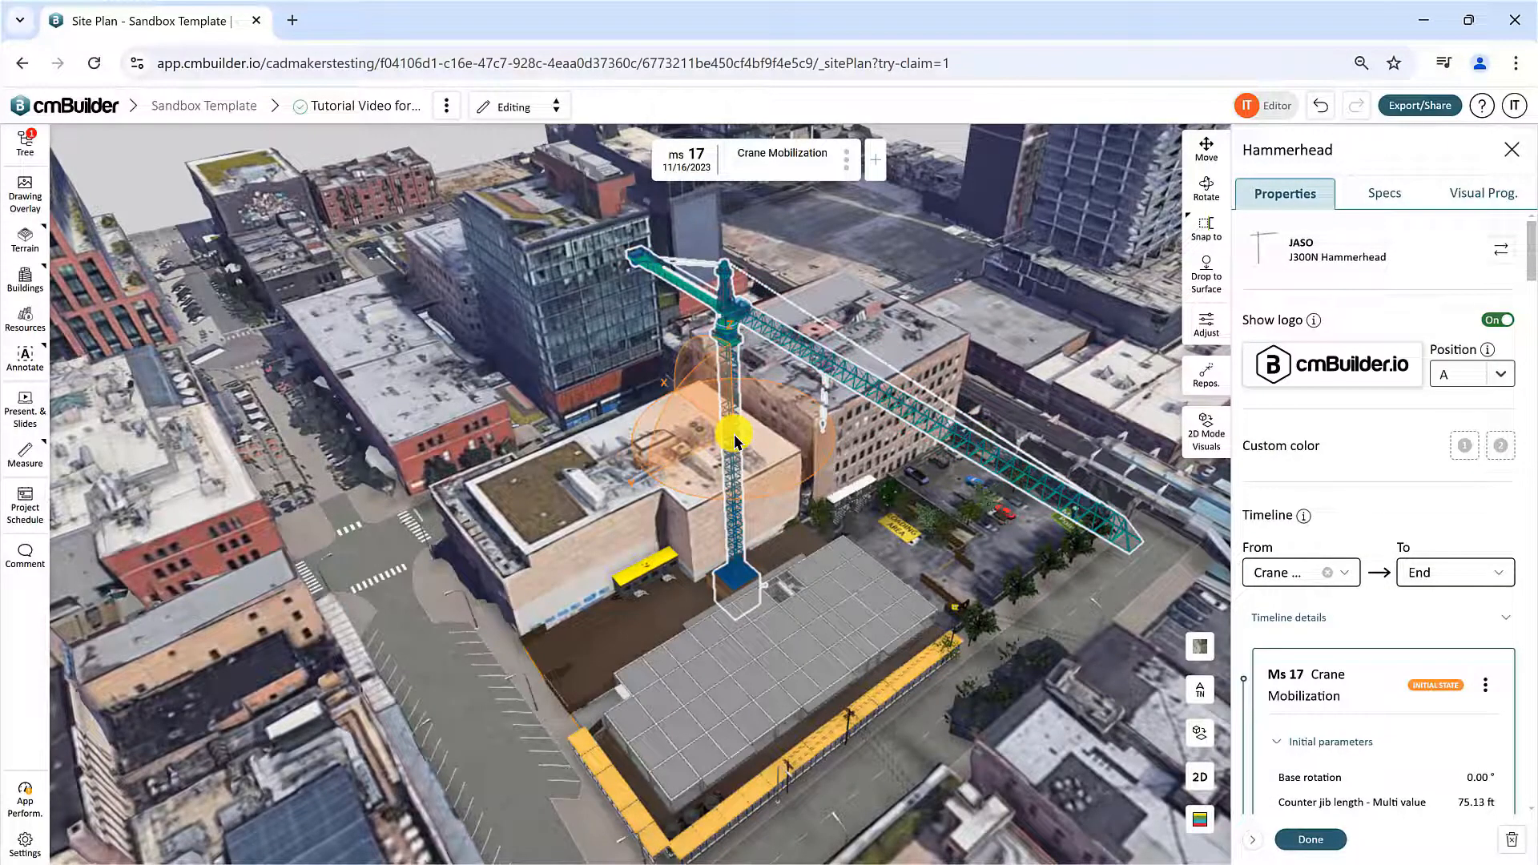
click(1208, 325)
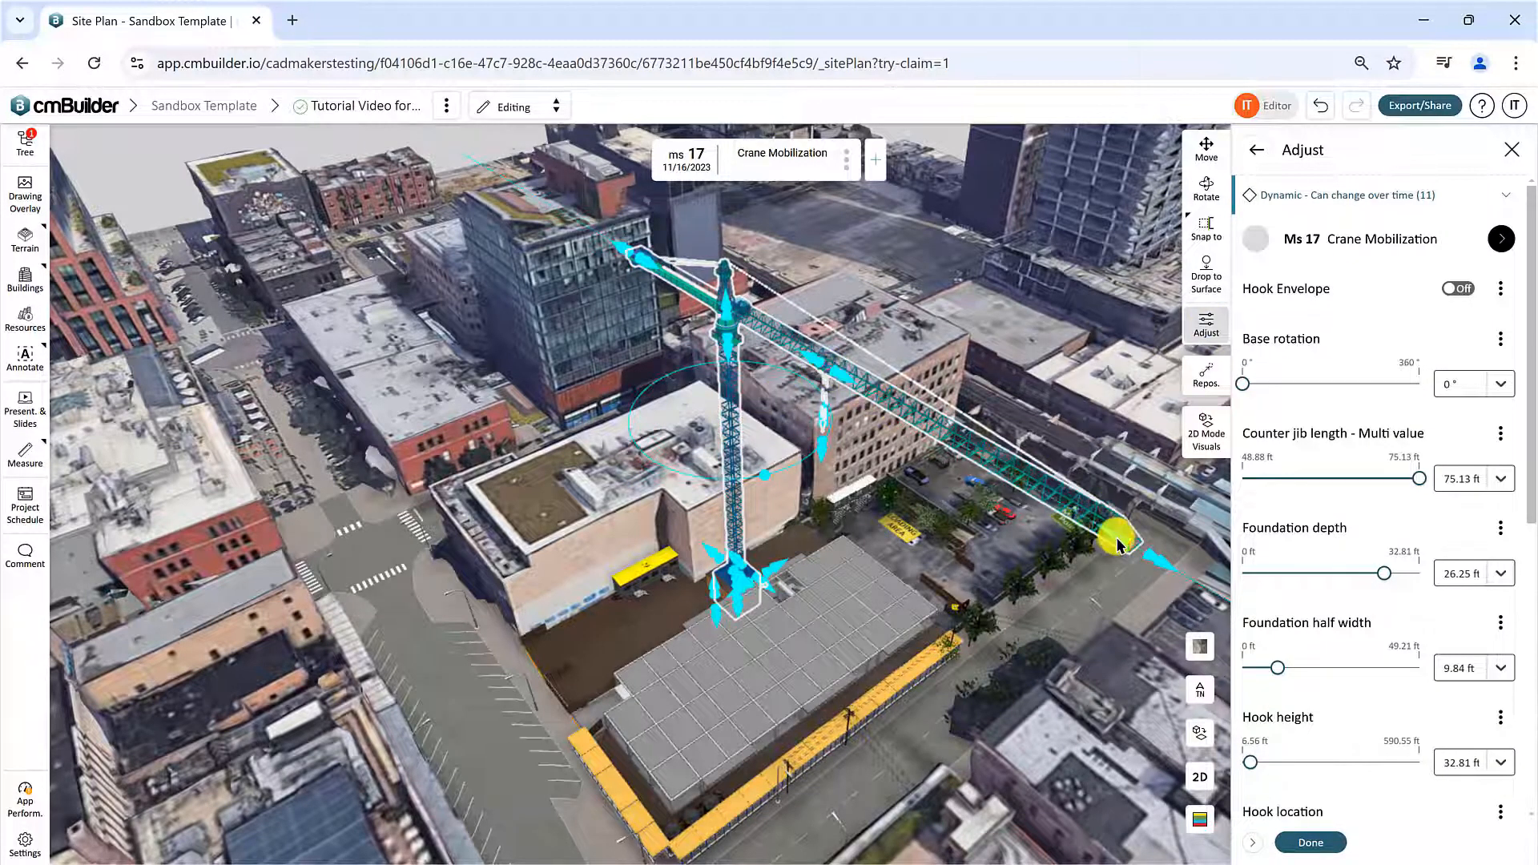
mouse_move(1530, 386)
mouse_down()
mouse_move(1530, 591)
mouse_move(1531, 385)
mouse_up()
drag(1112, 539, 955, 442)
drag(1242, 406, 1308, 406)
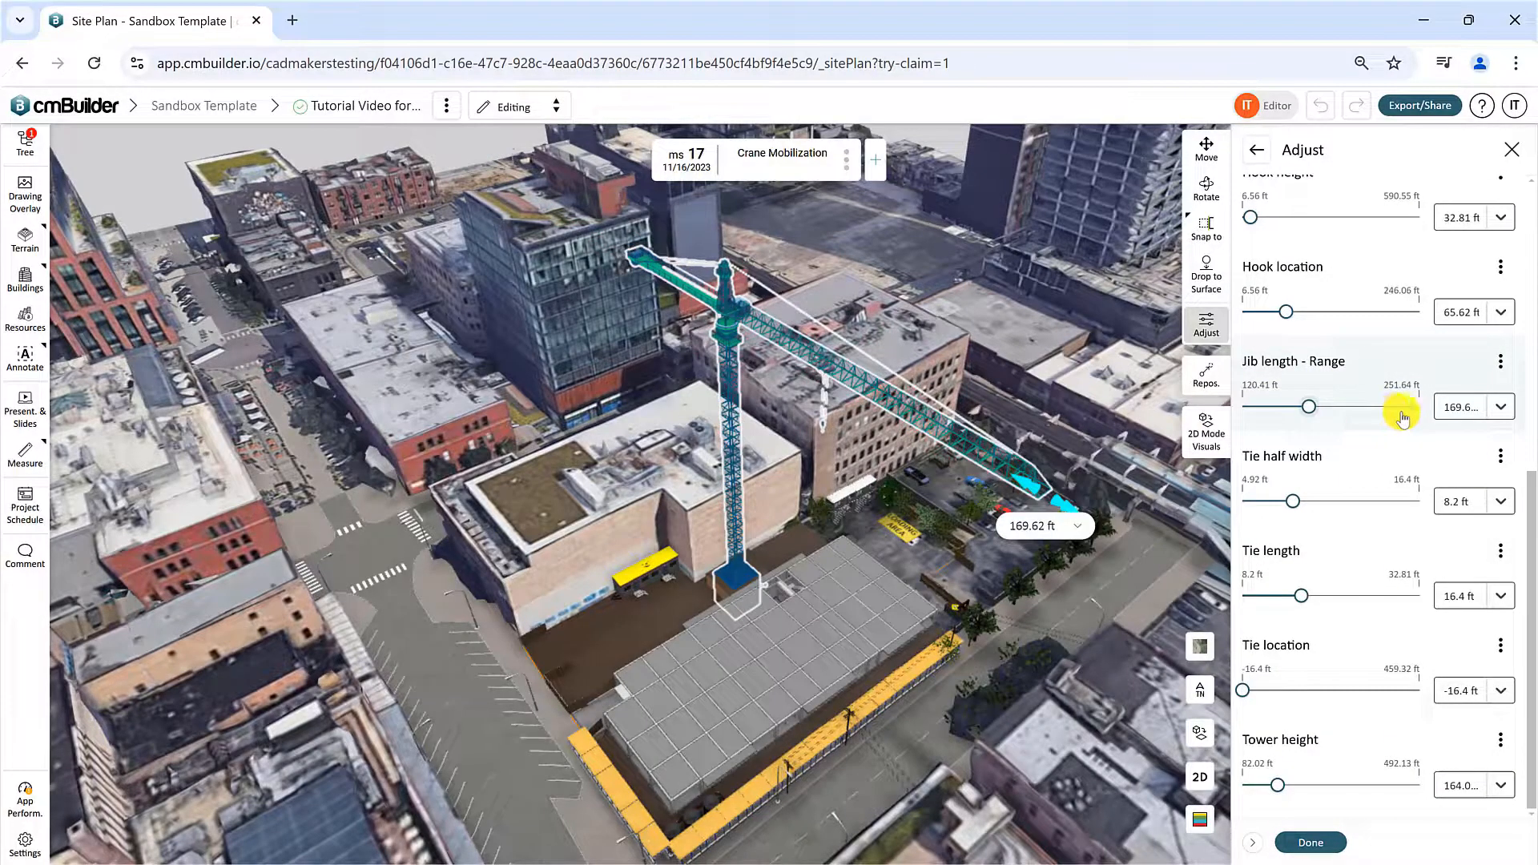
Check the preset jib lengths, the jib's milestone option and the dynamic parameter group, and return to the crane's properties
click(1497, 405)
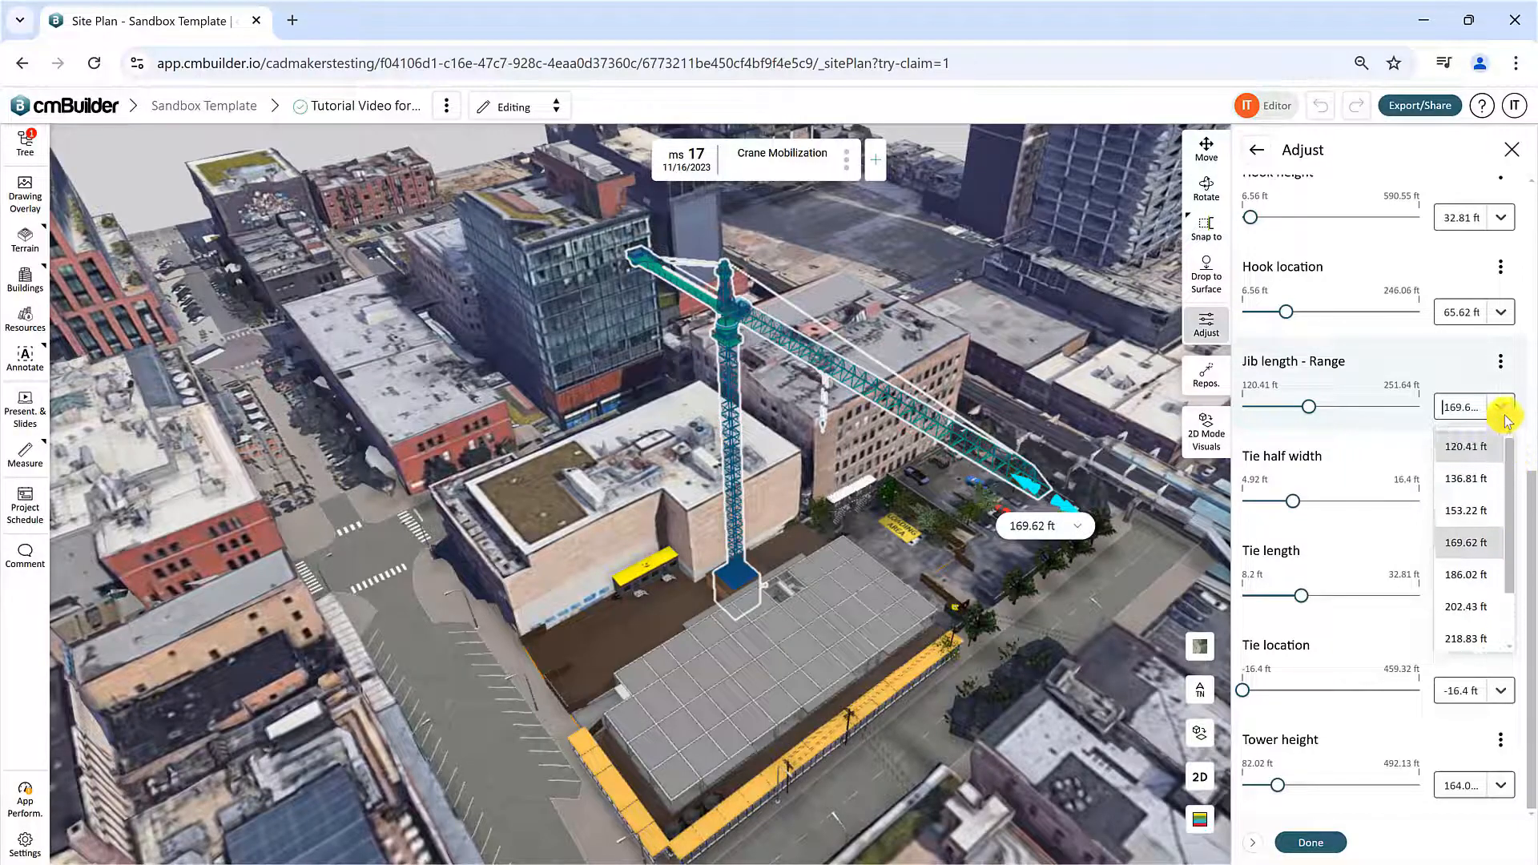
click(1501, 408)
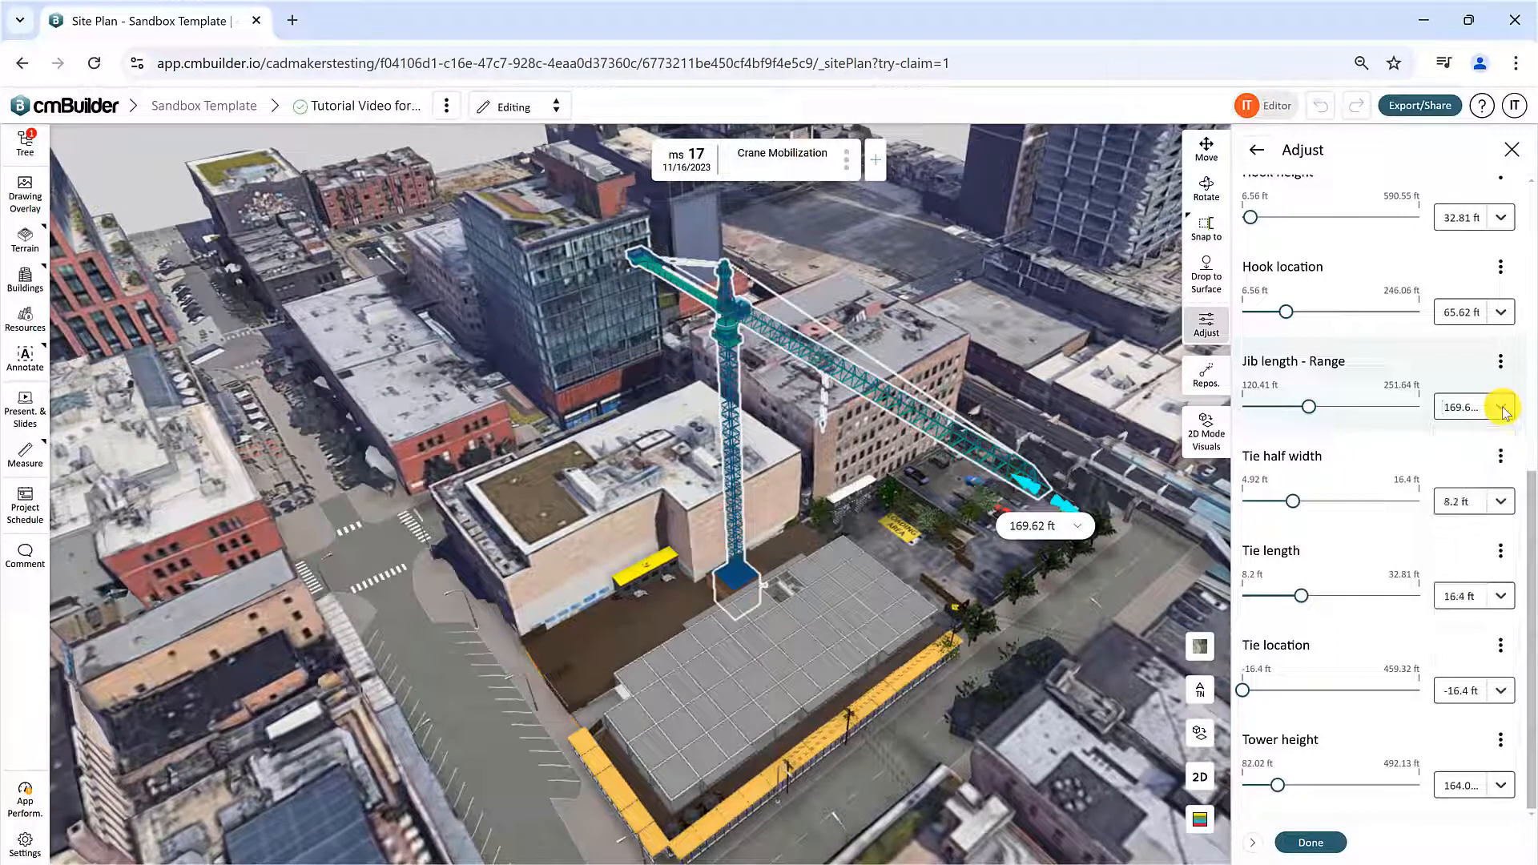
click(1500, 362)
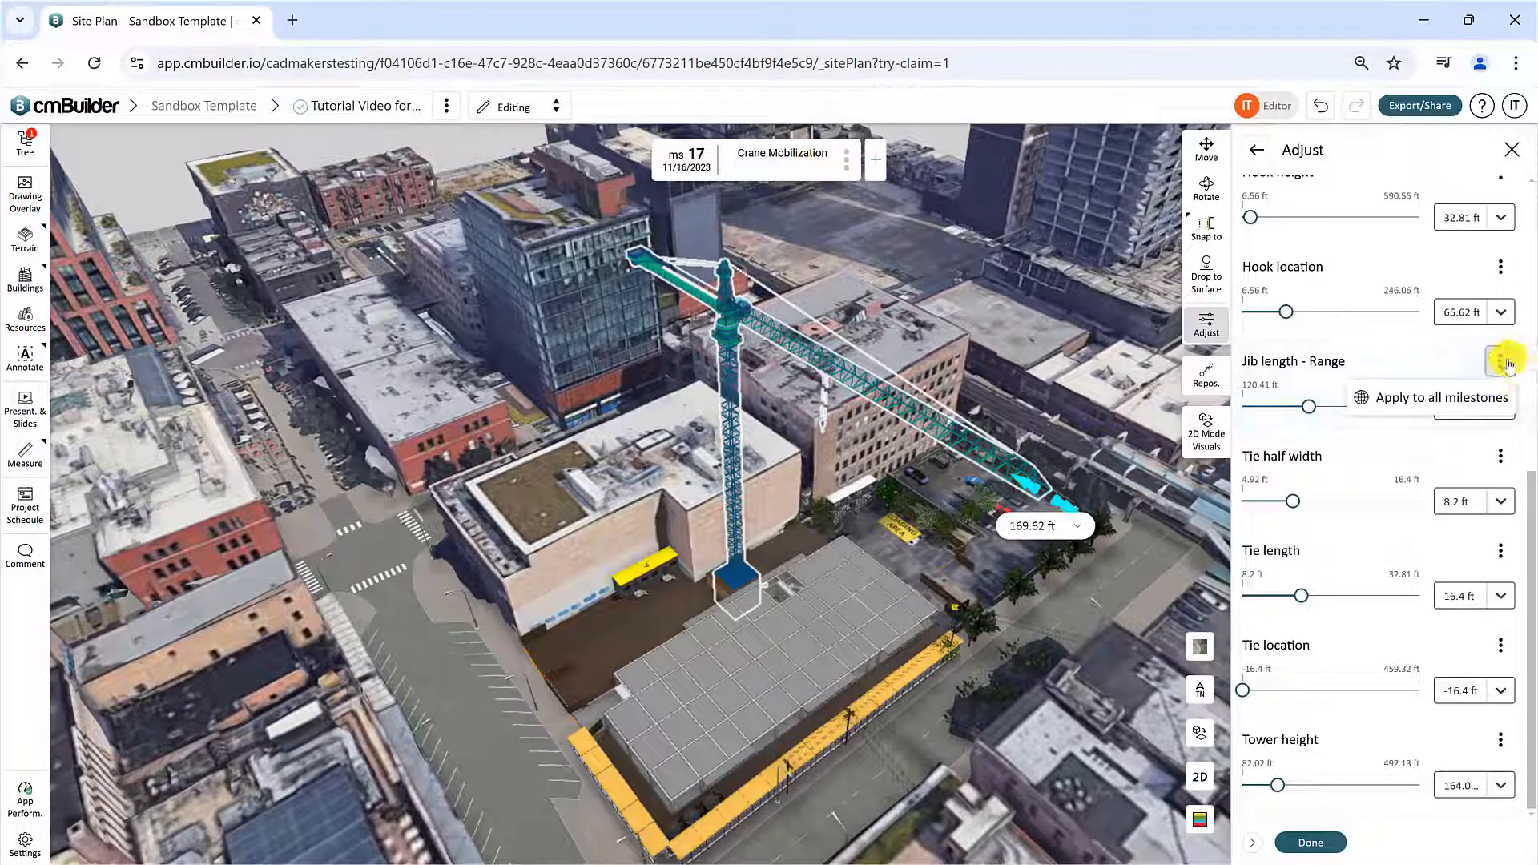
click(1532, 380)
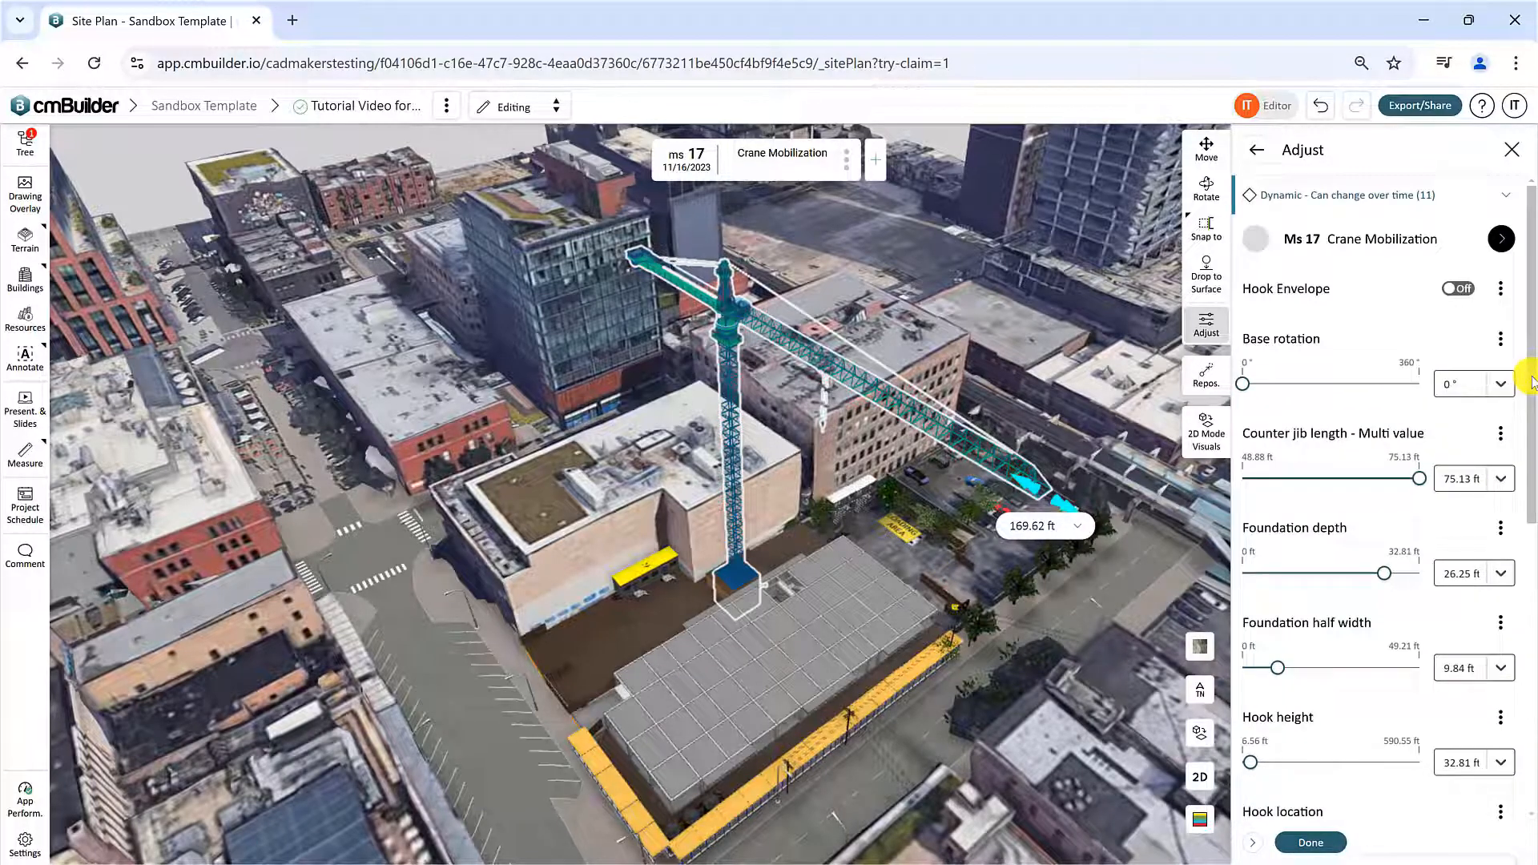
click(1506, 196)
click(1507, 198)
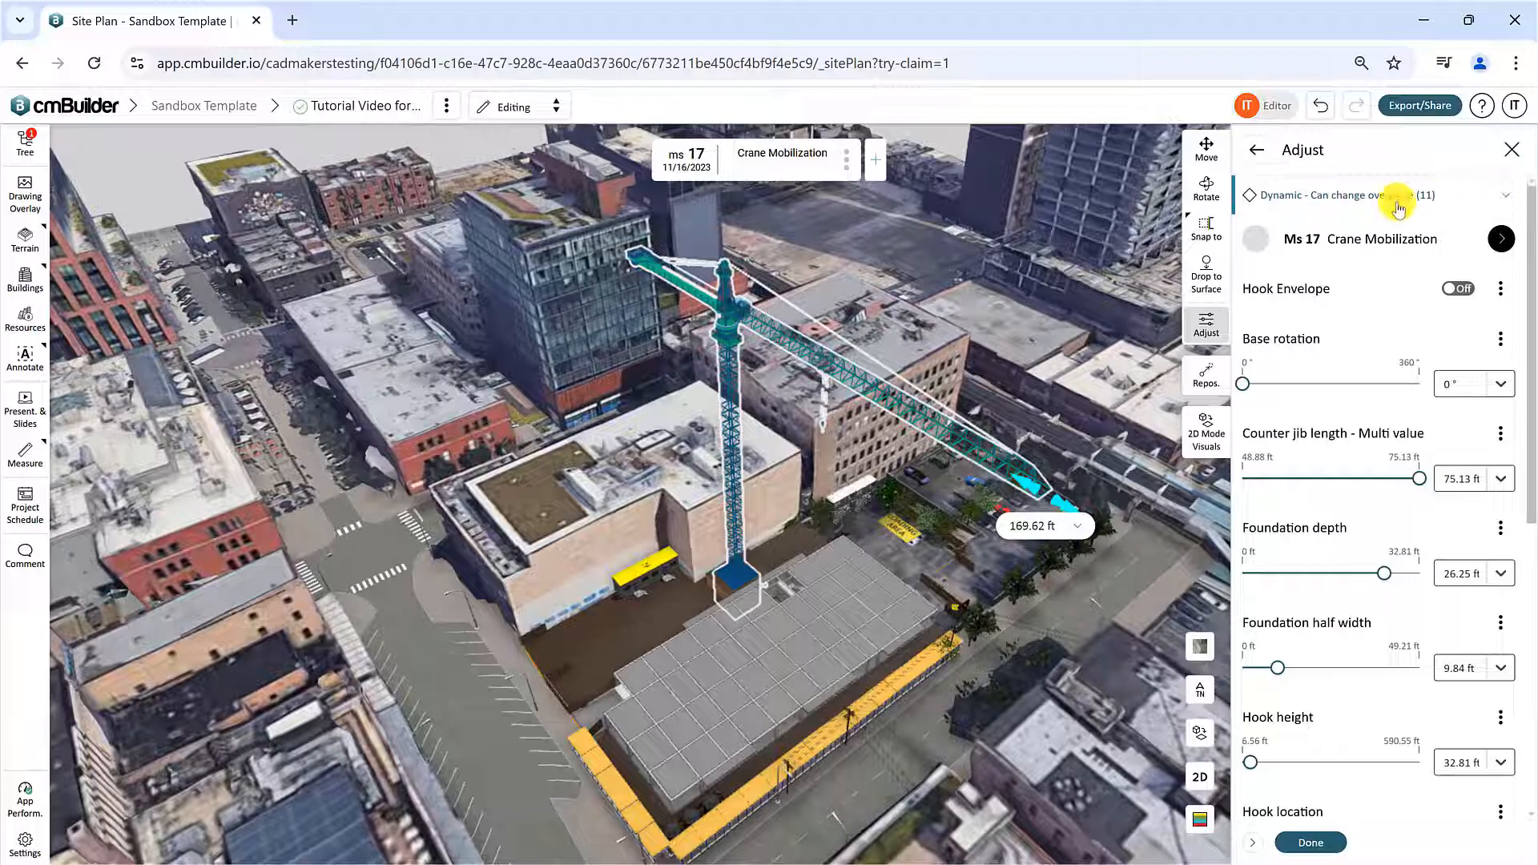
click(1256, 154)
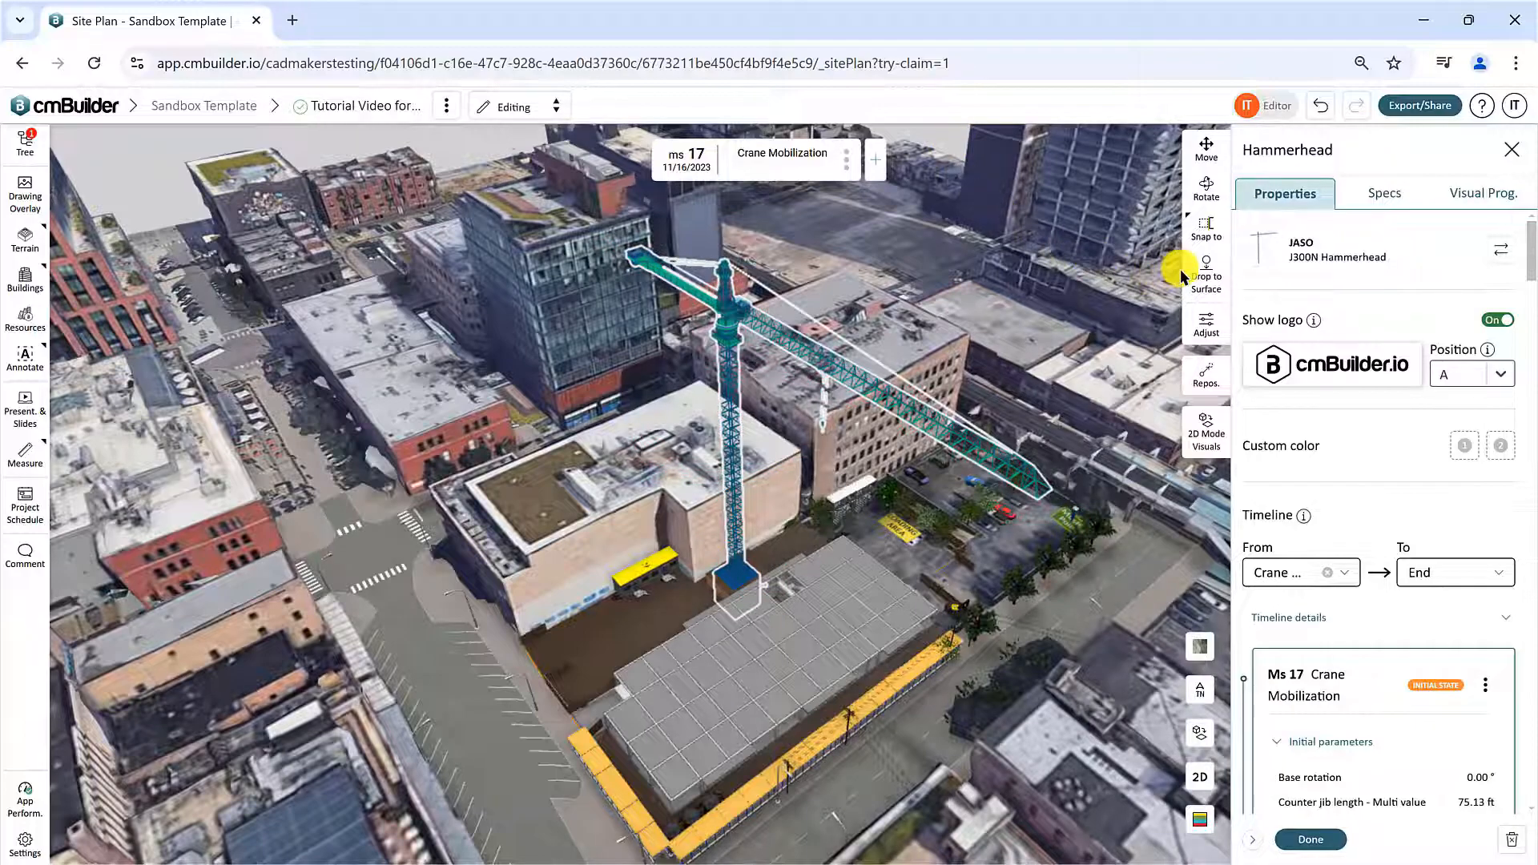
Look over the fixed cranes available as replacements and return to the crane's properties without swapping it
click(1500, 253)
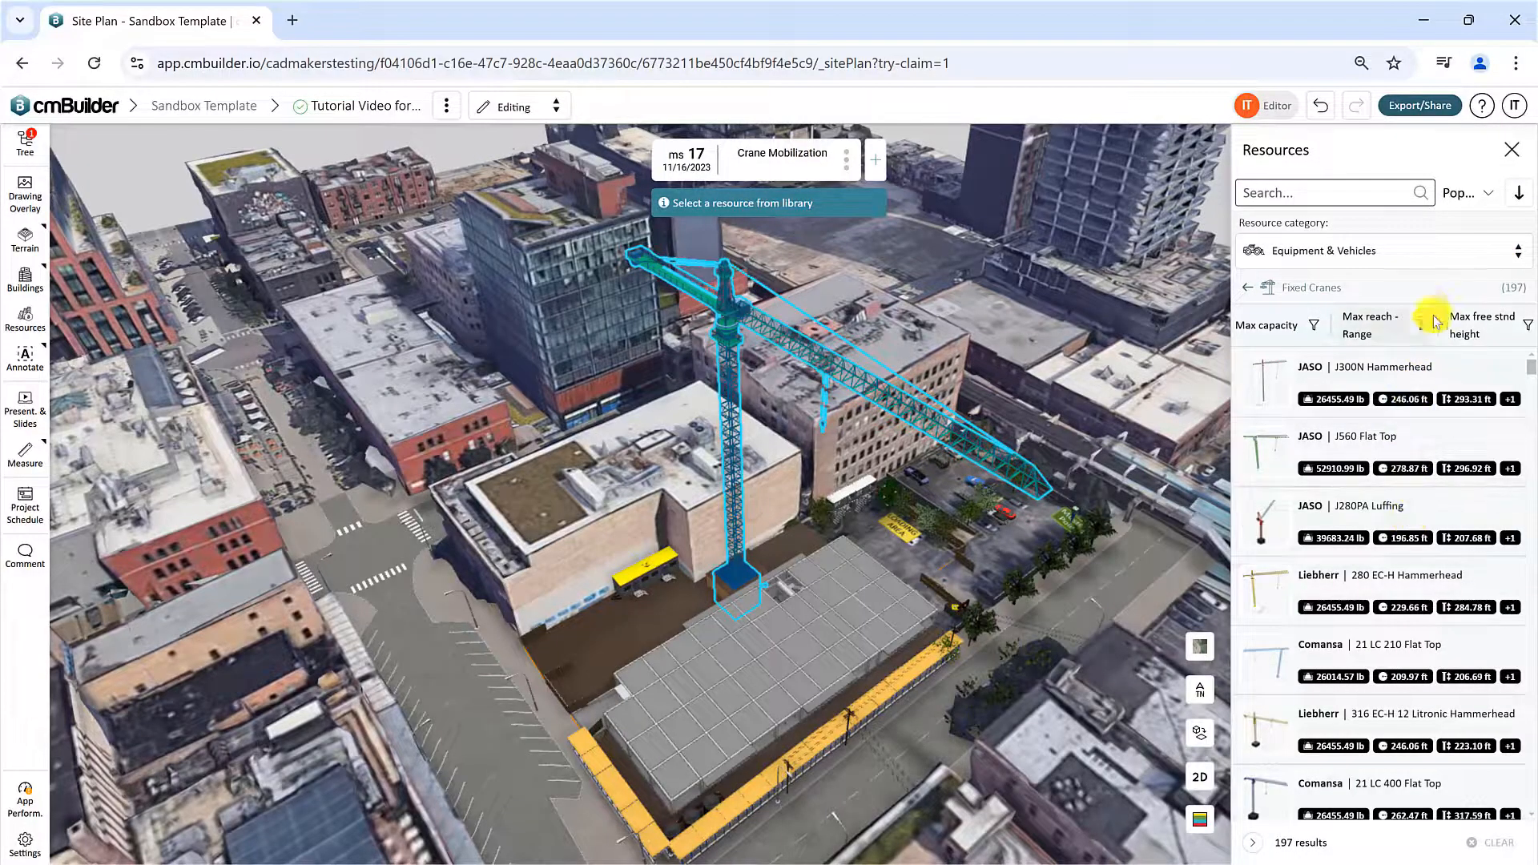
click(1512, 150)
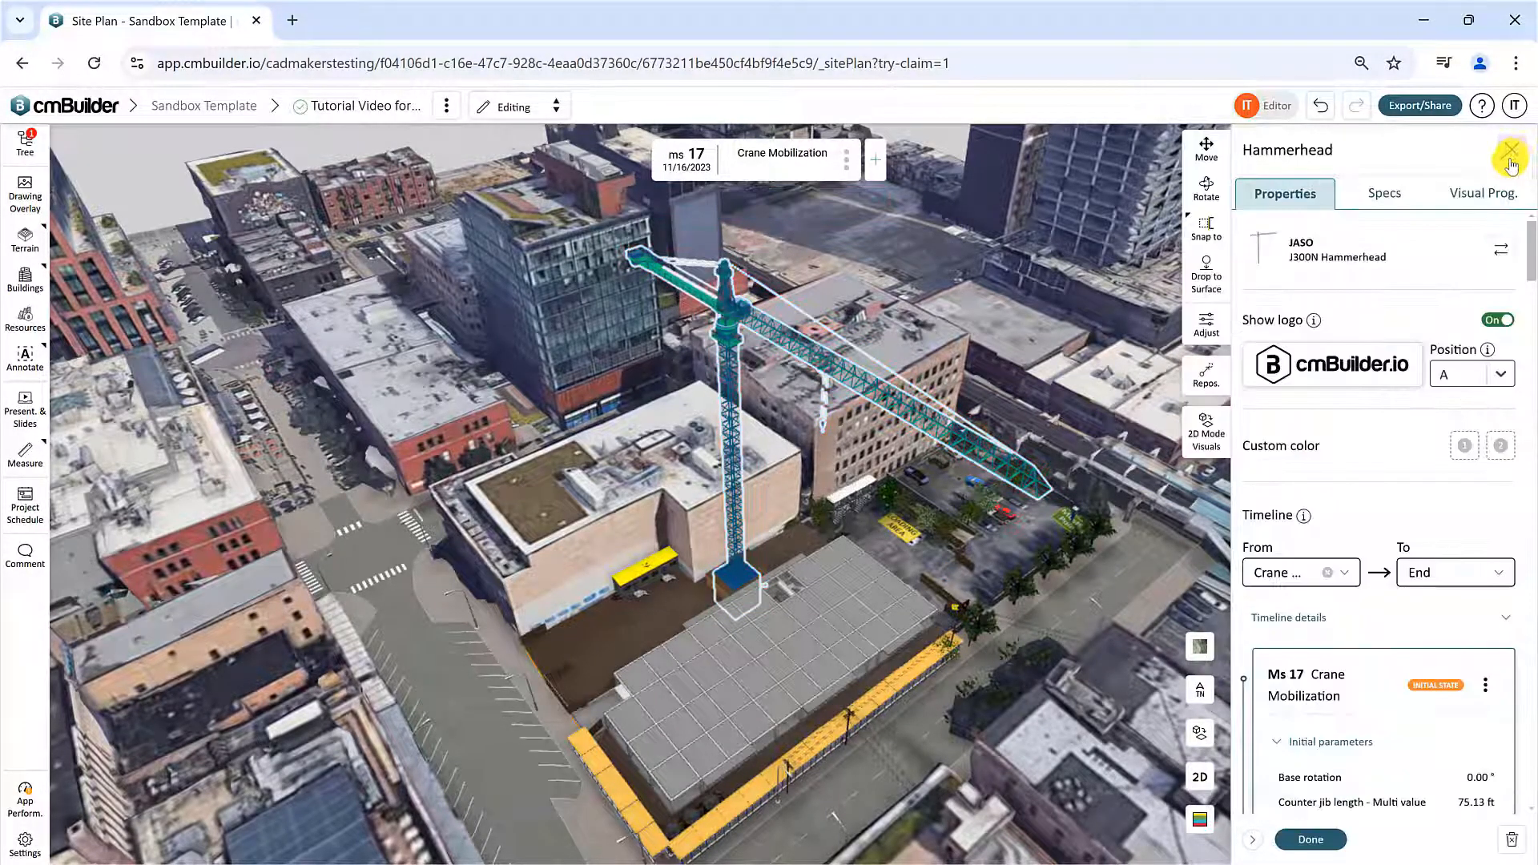
Set the position of the logo on the crane to B
mouse_move(1317, 329)
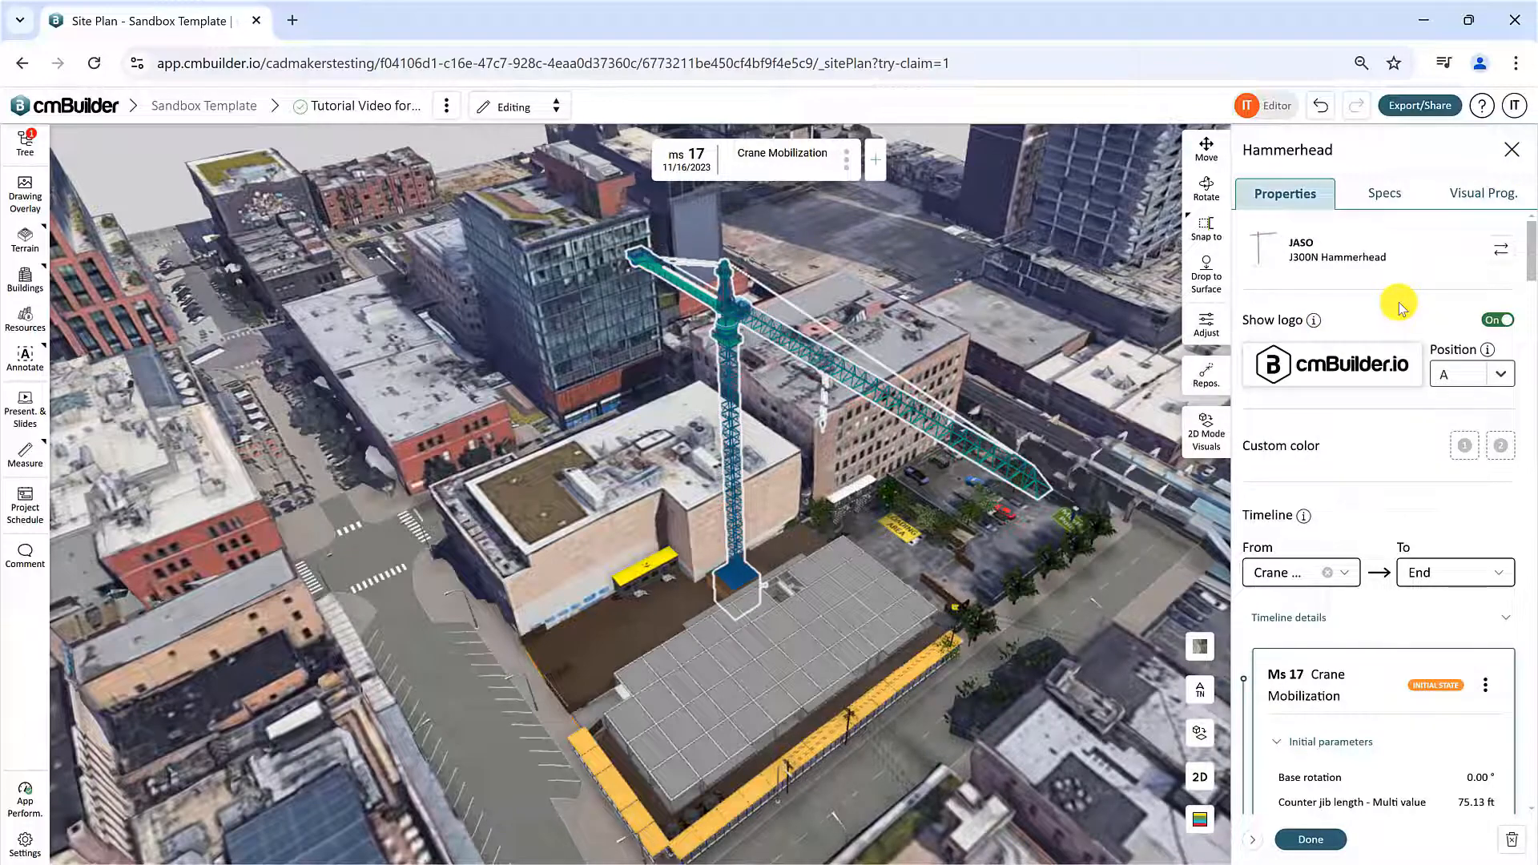
click(1497, 373)
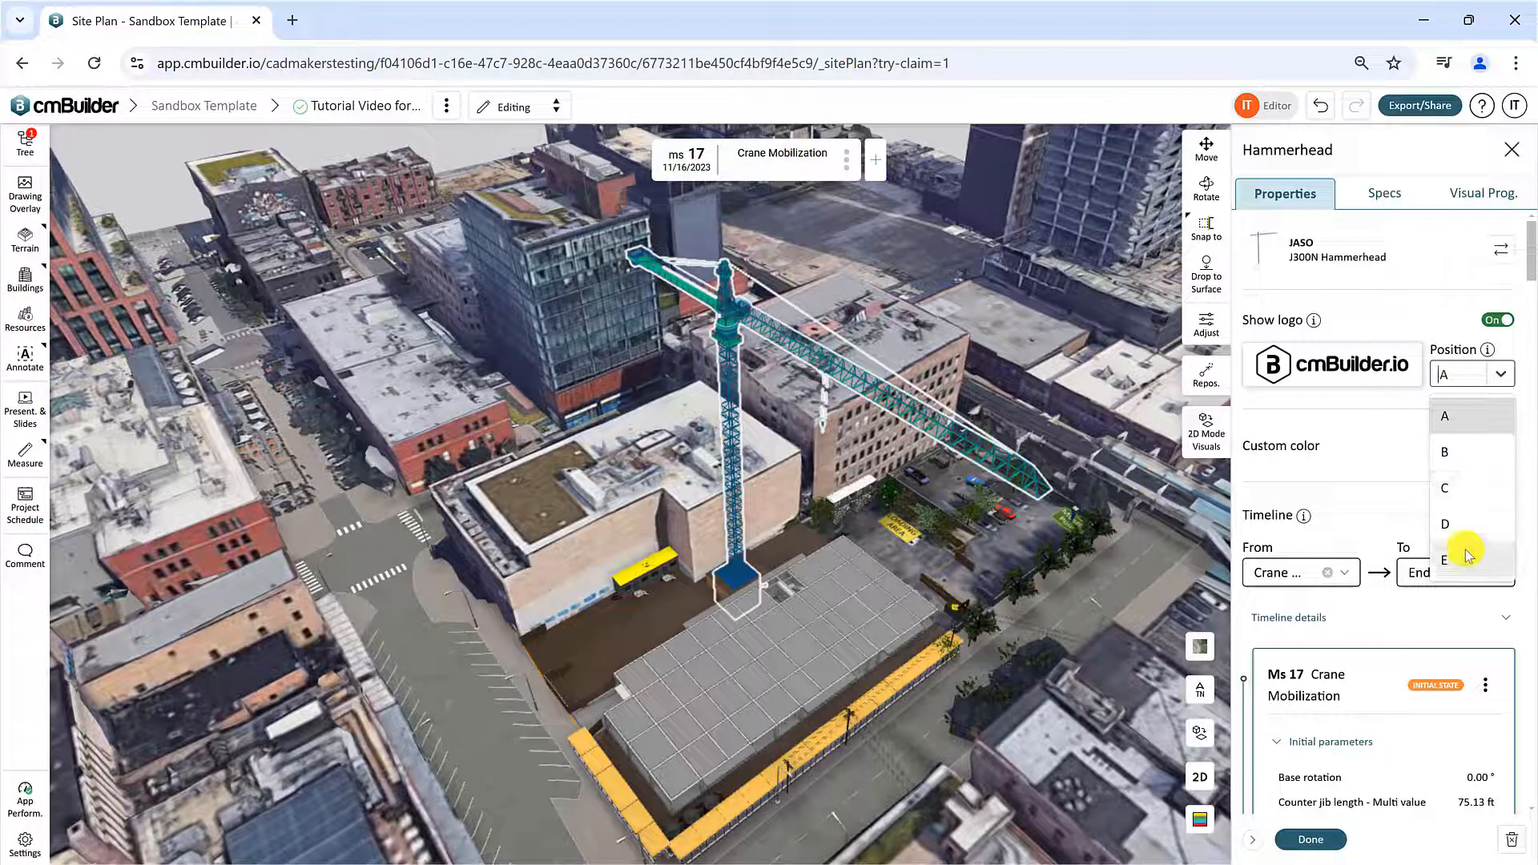
click(1468, 490)
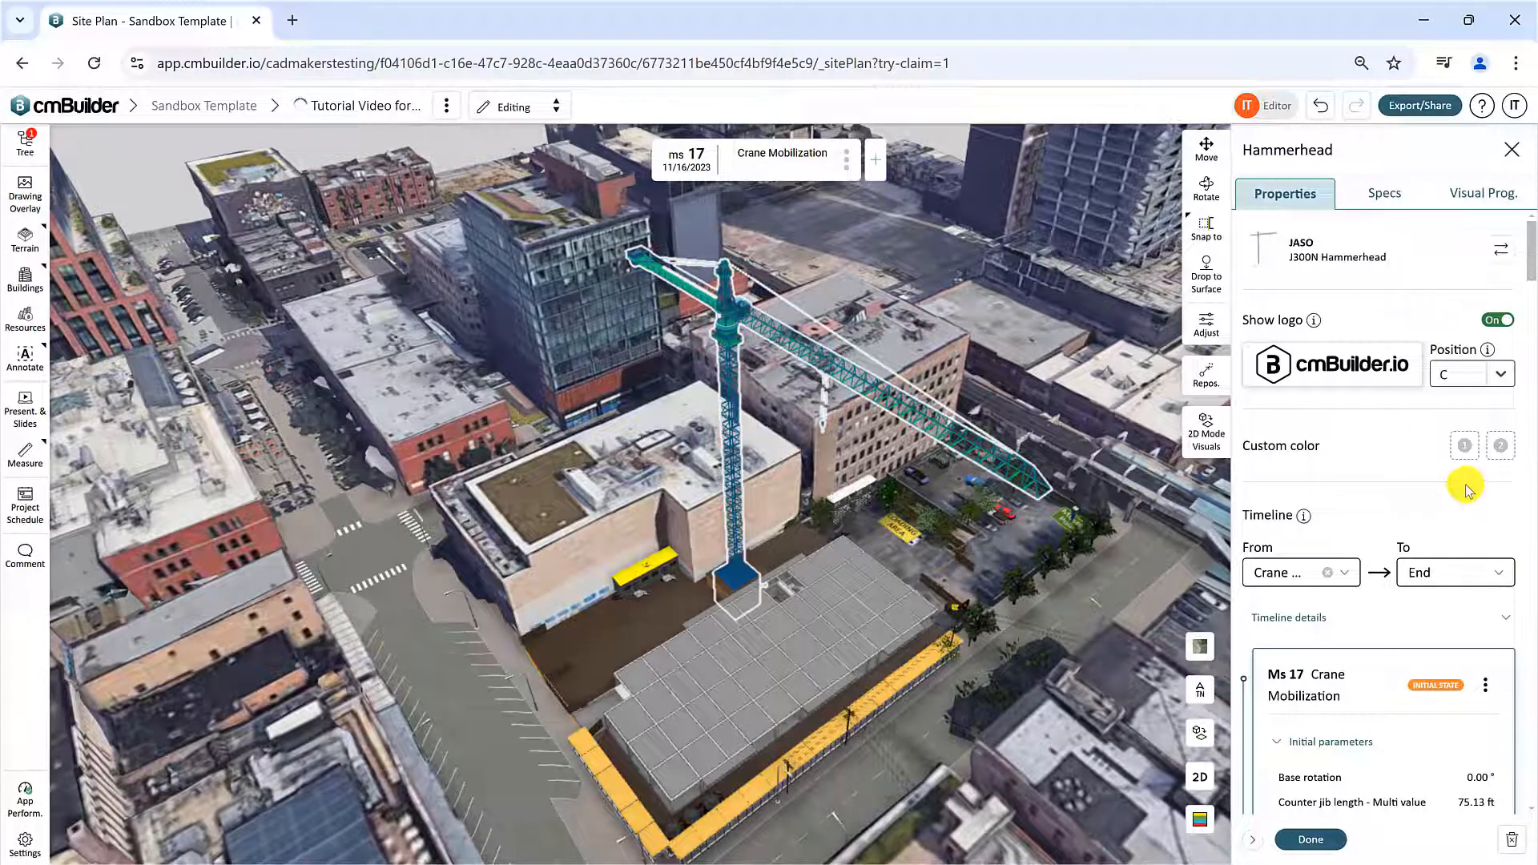
click(1498, 373)
click(1469, 450)
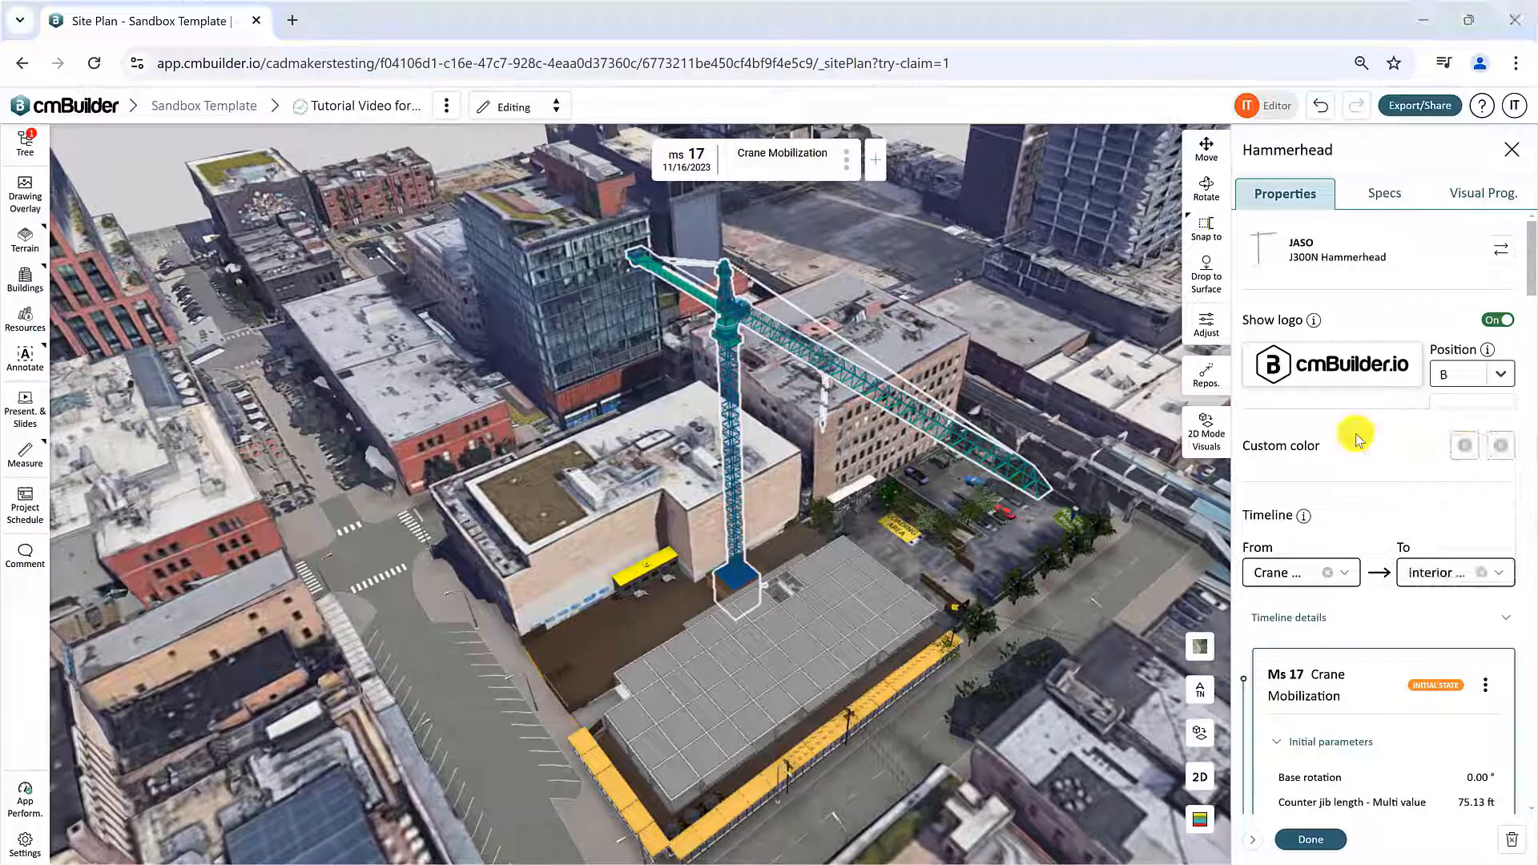
Set both of the crane's custom colors to the system default blue
click(1463, 448)
click(1378, 513)
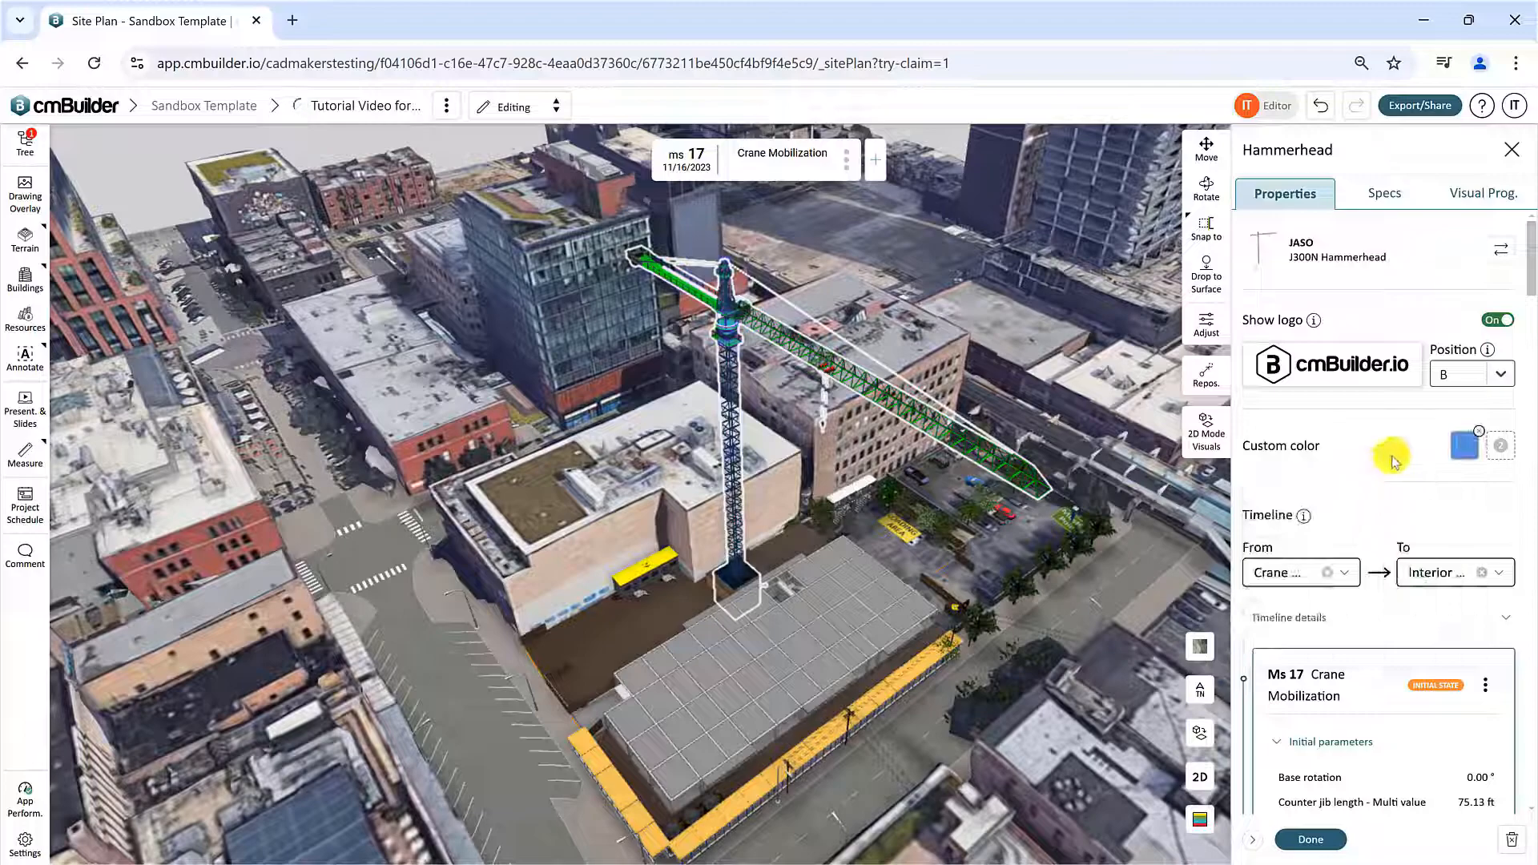
click(1500, 445)
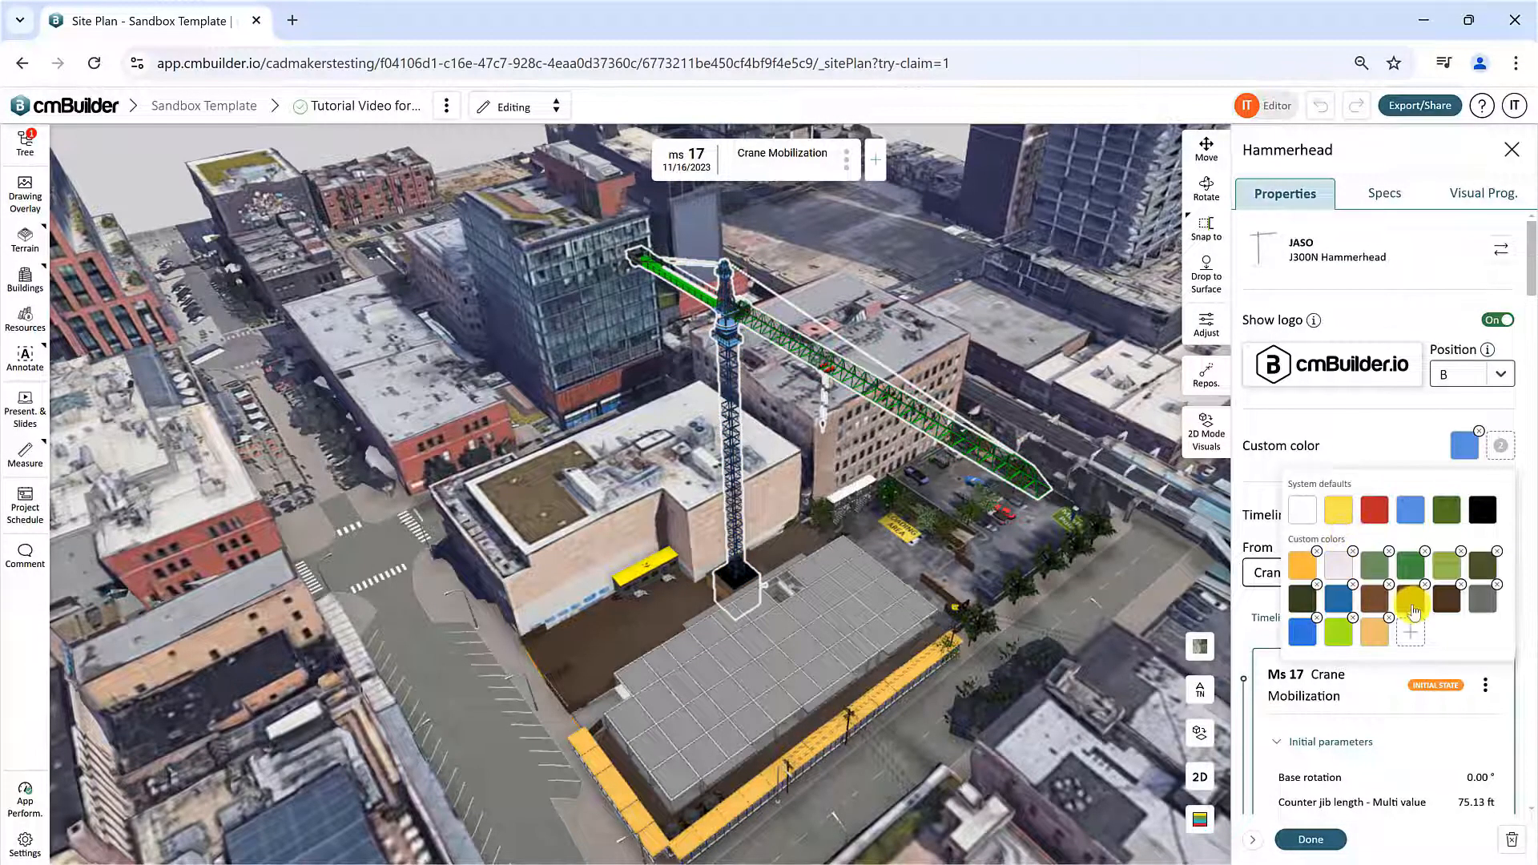
click(1411, 634)
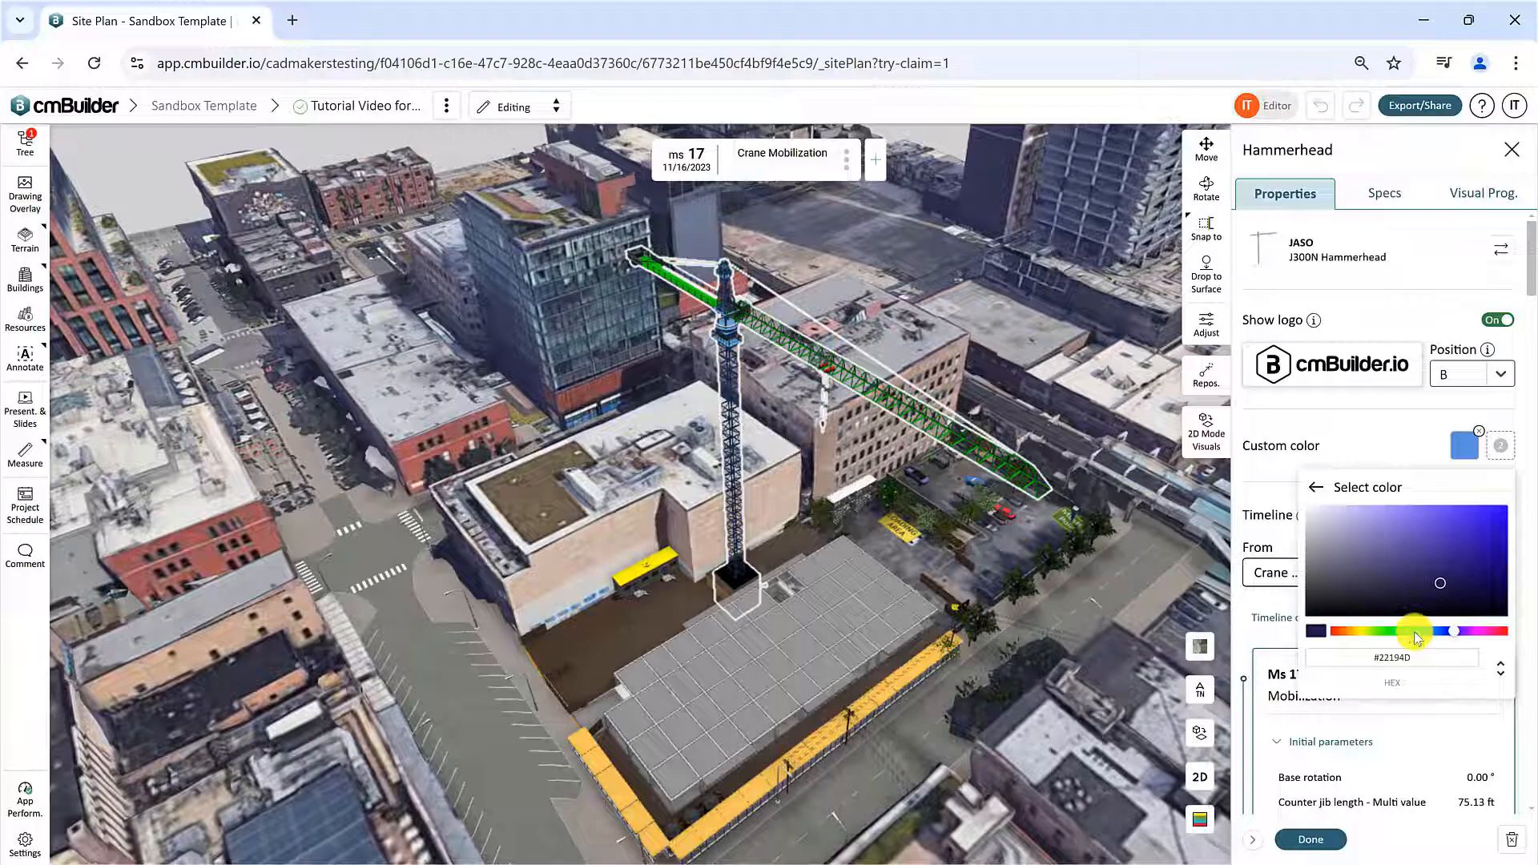
click(1317, 492)
click(1415, 512)
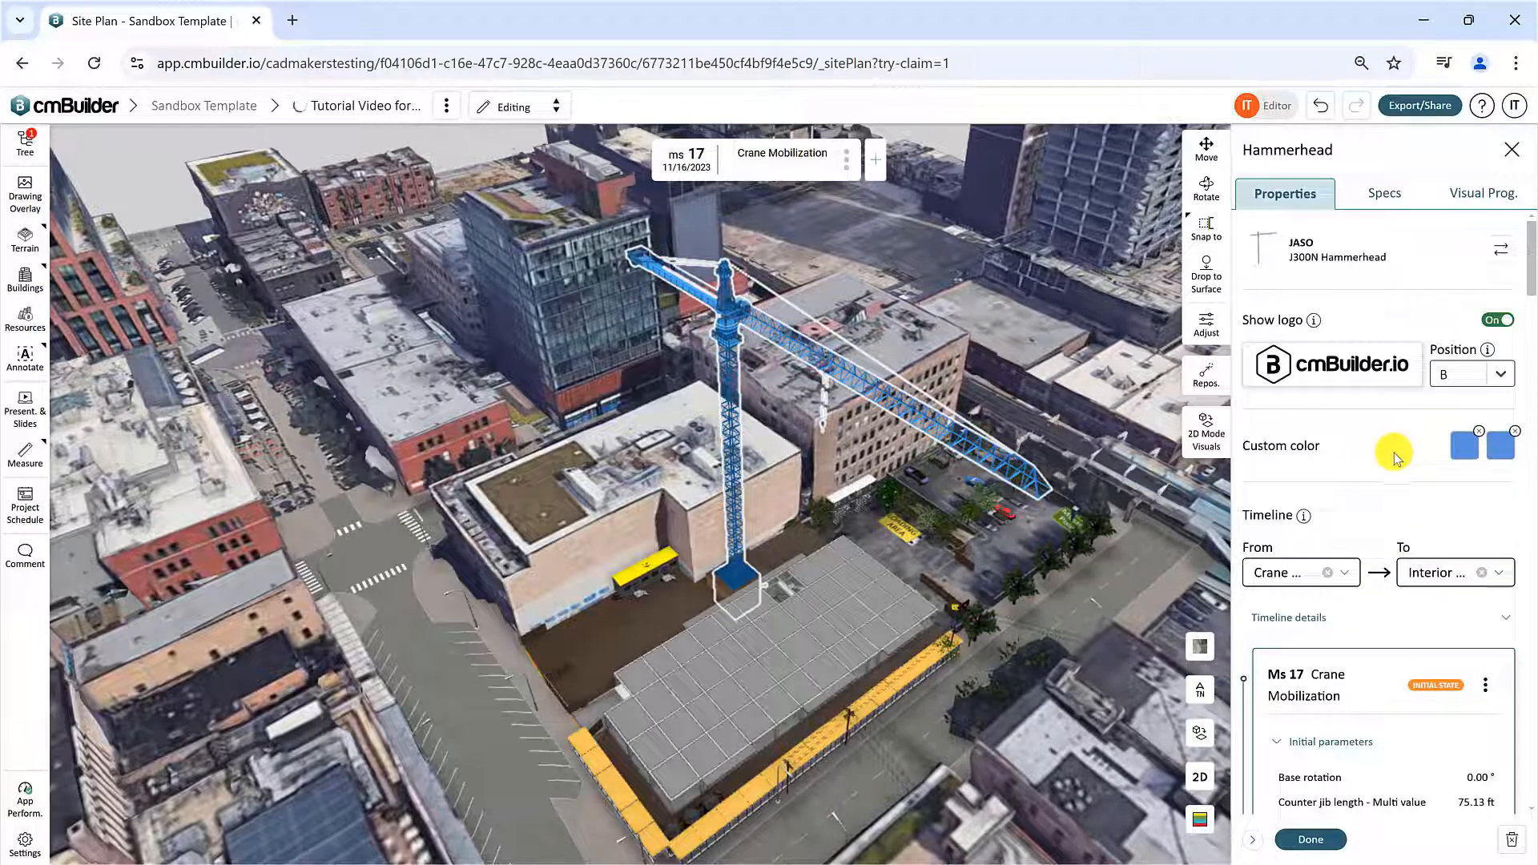
Look through the milestones available as the start of the crane's timeline and leave the list without changing the selection
mouse_move(1304, 517)
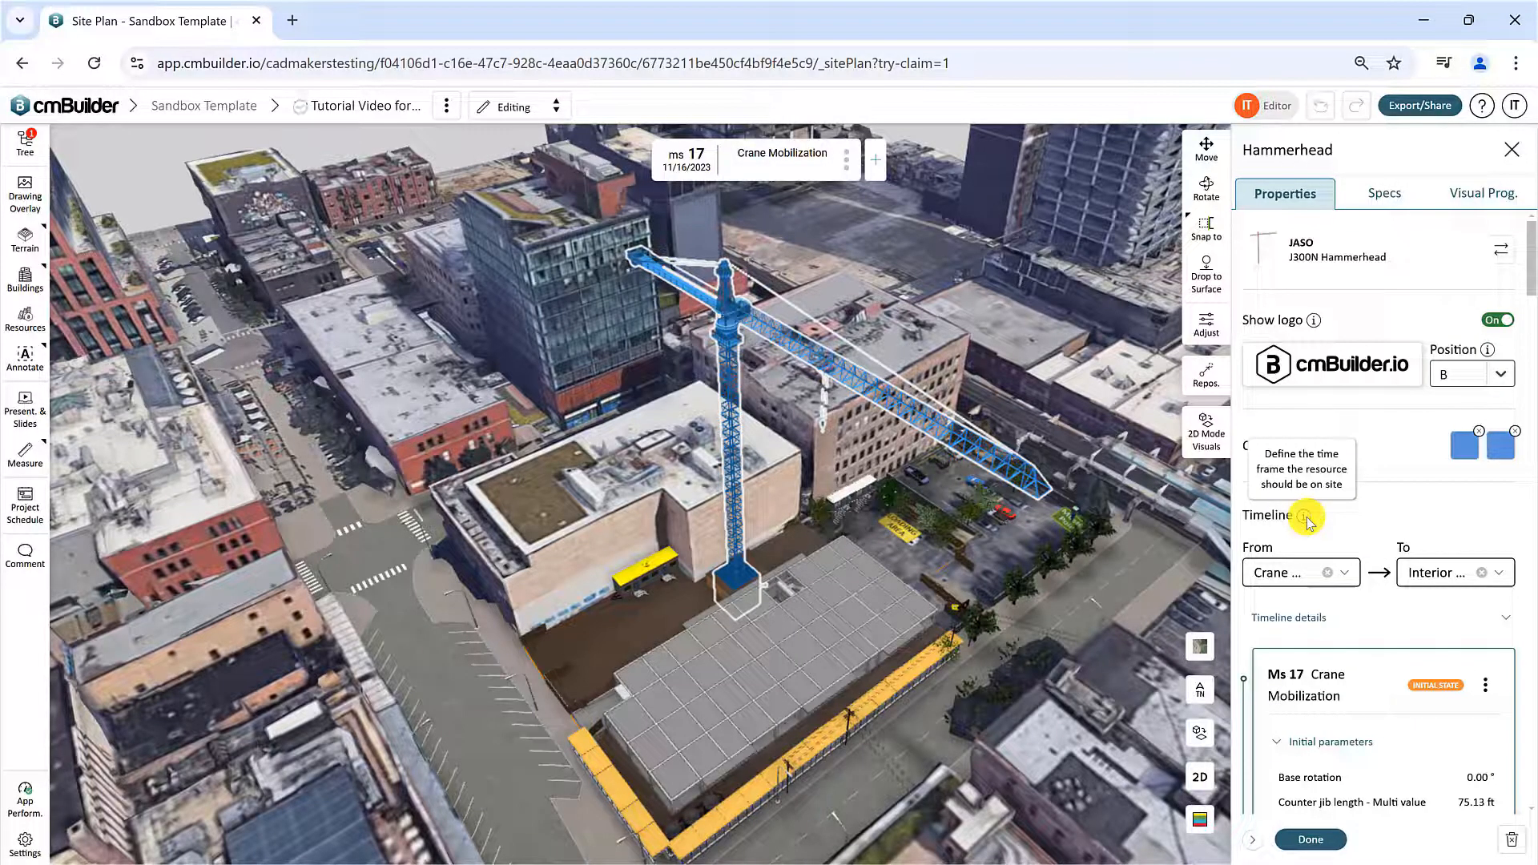
scroll(1307, 519, down, 1)
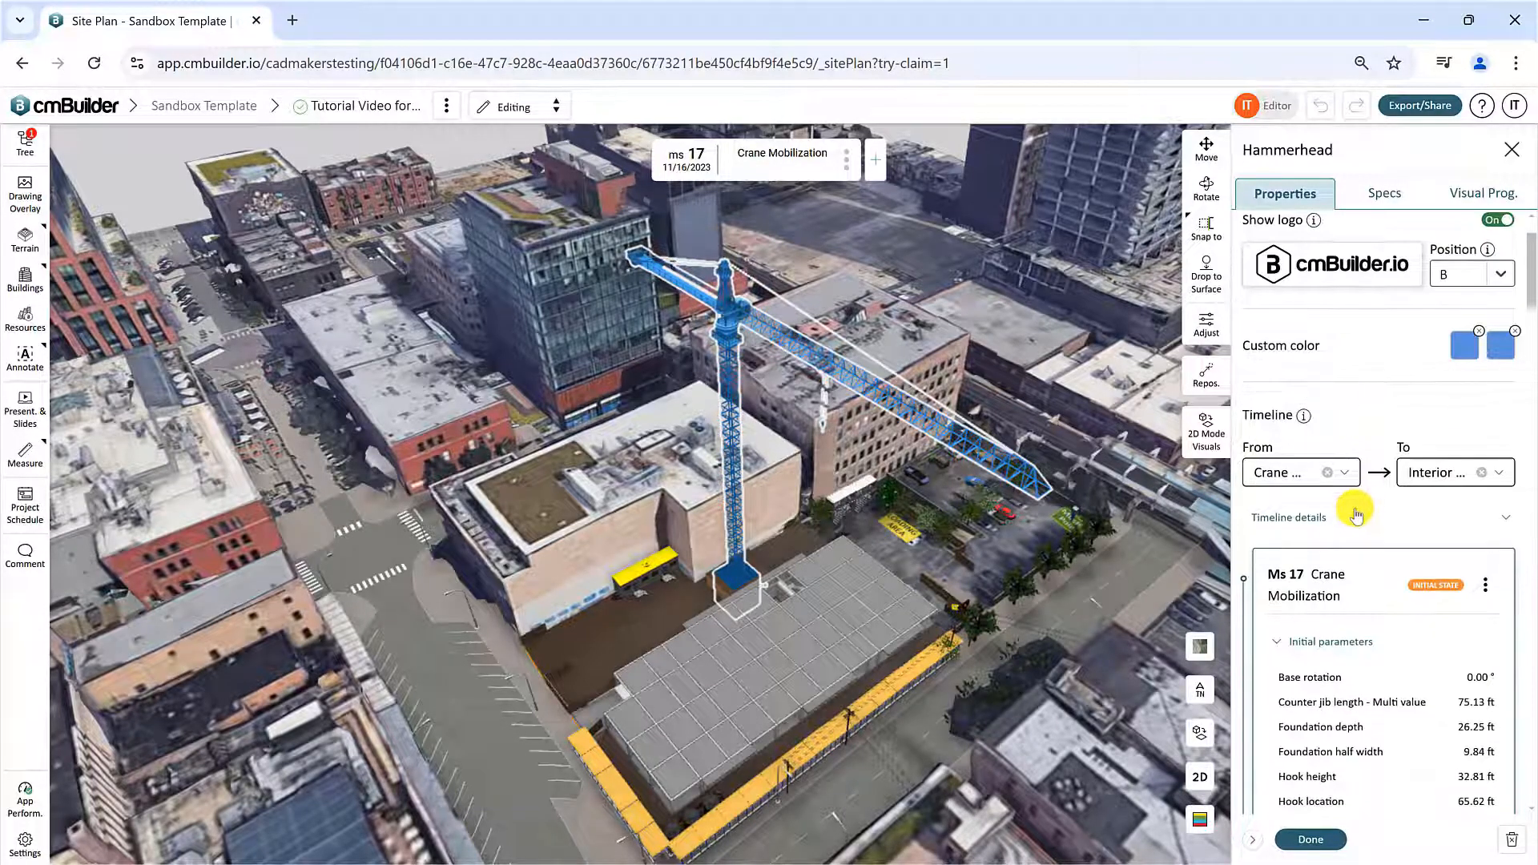
click(1346, 479)
scroll(1347, 468, down, 12)
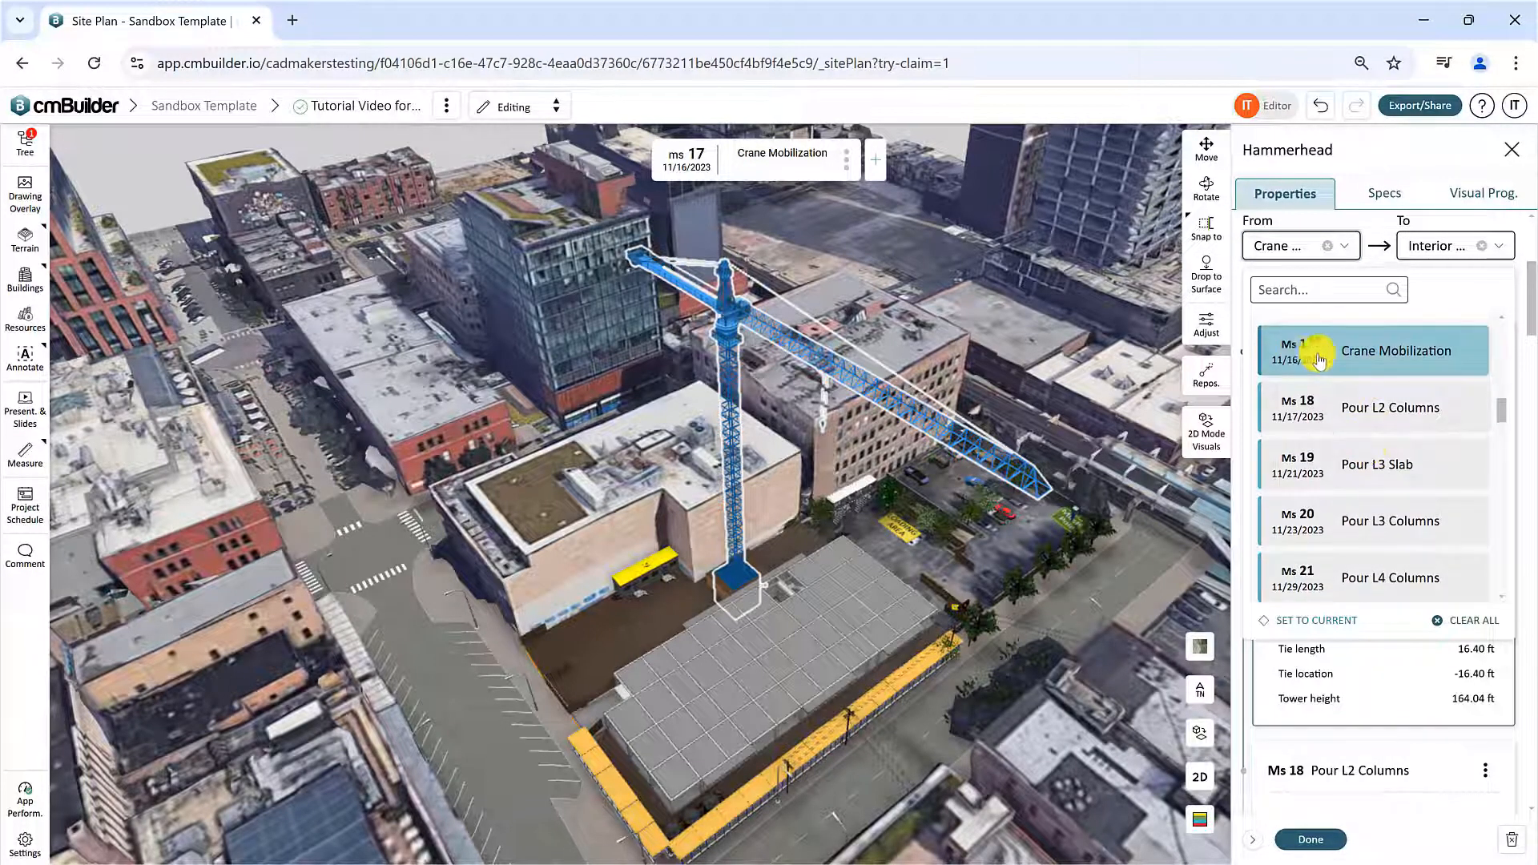
scroll(1388, 422, down, 20)
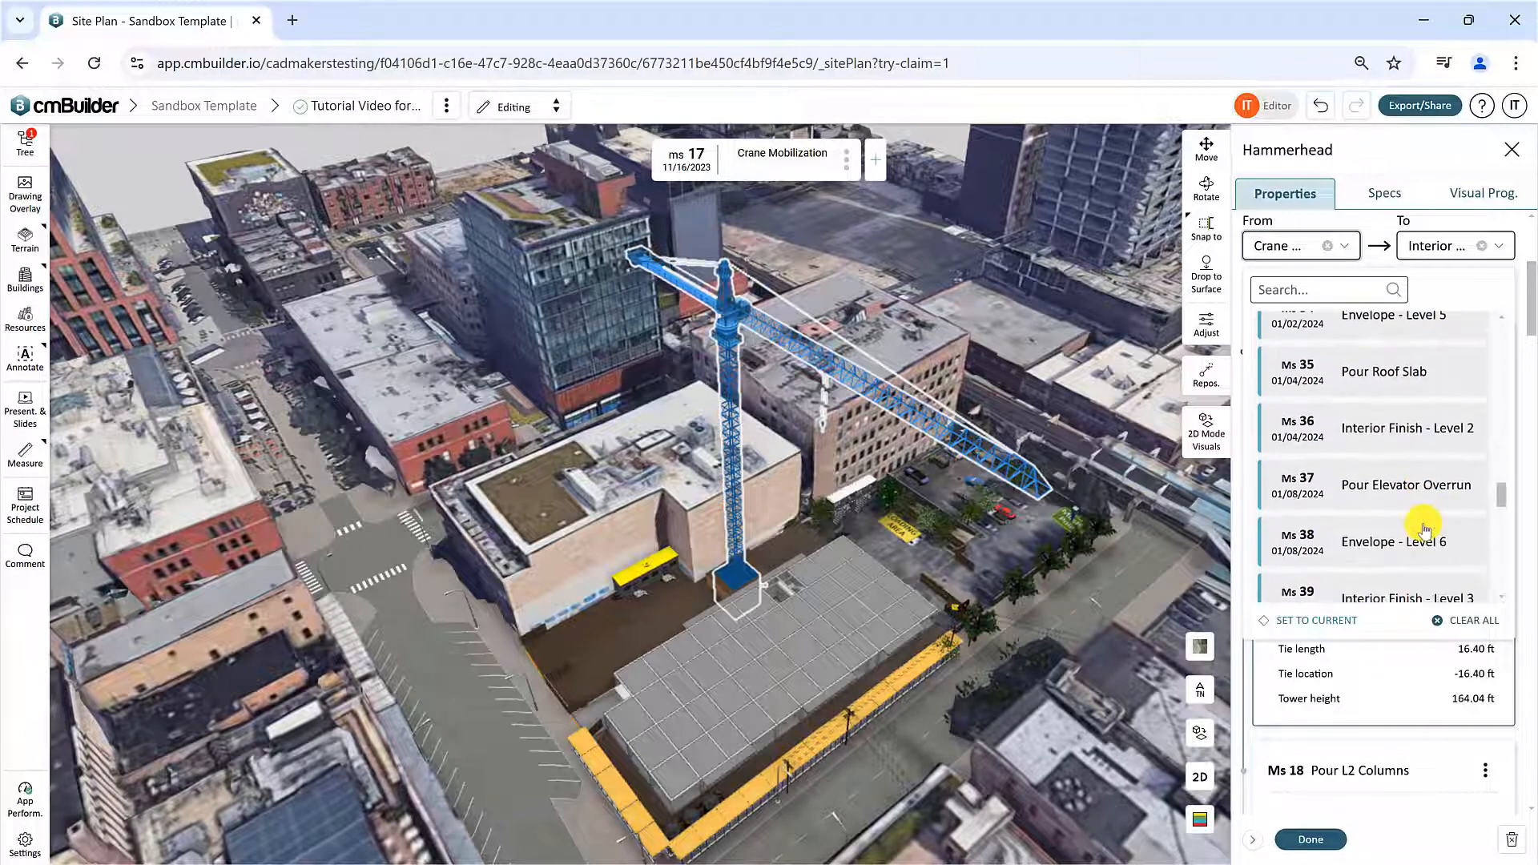
scroll(1362, 532, up, 9)
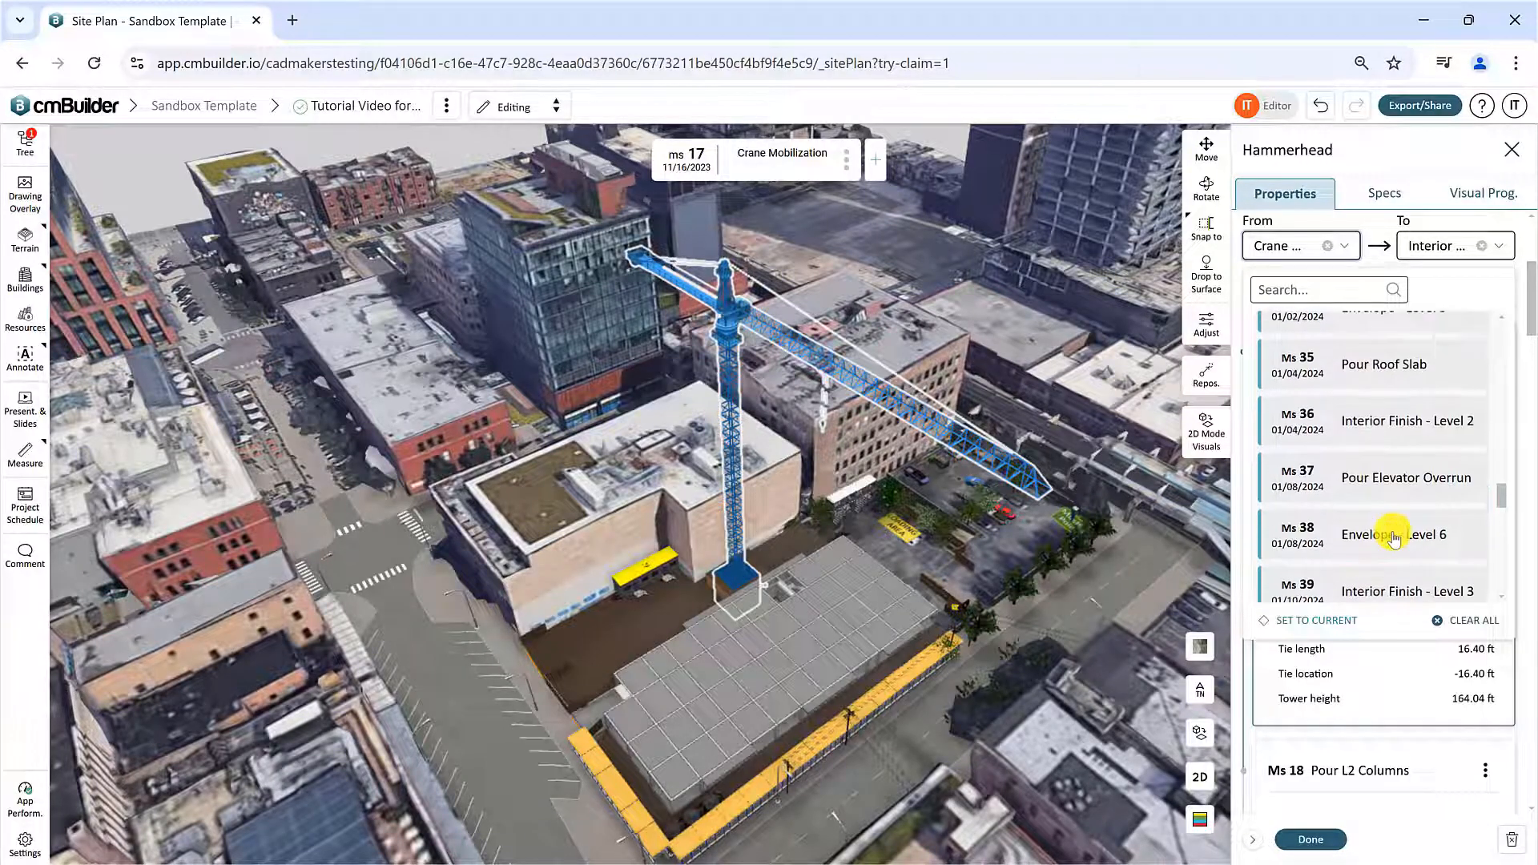
click(1522, 349)
Review the crane's timeline details milestone by milestone and return to the start of its properties
scroll(1400, 524, down, 3)
scroll(1400, 524, down, 6)
scroll(1400, 525, down, 2)
scroll(1400, 522, up, 7)
scroll(1400, 448, up, 5)
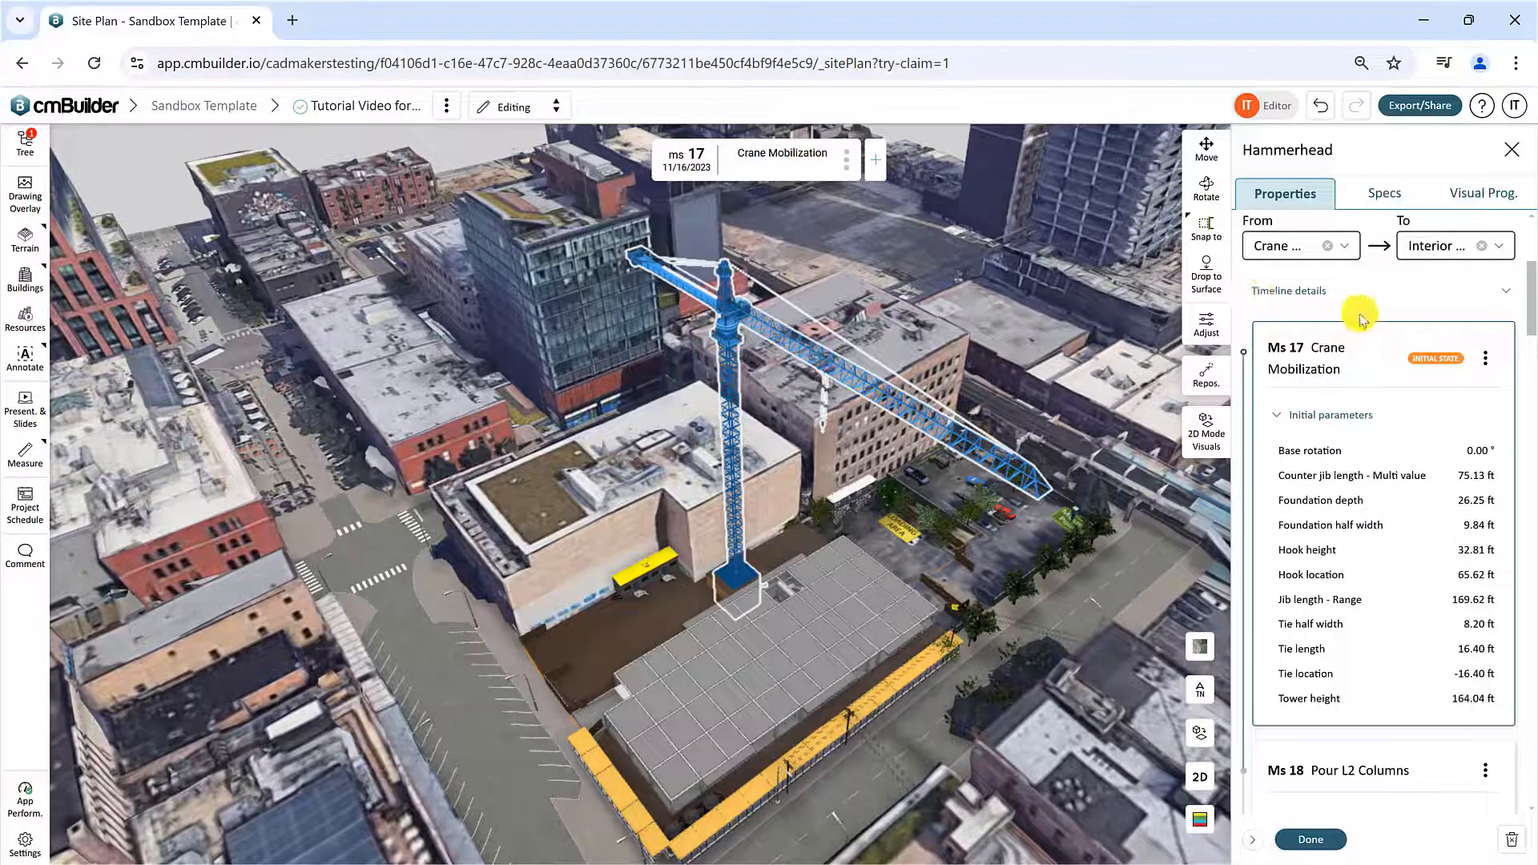
scroll(1373, 316, up, 4)
Open the crane's specs, preview the document j300n-a-fem-1001-en.pdf, read through its pages and close the preview
click(1383, 194)
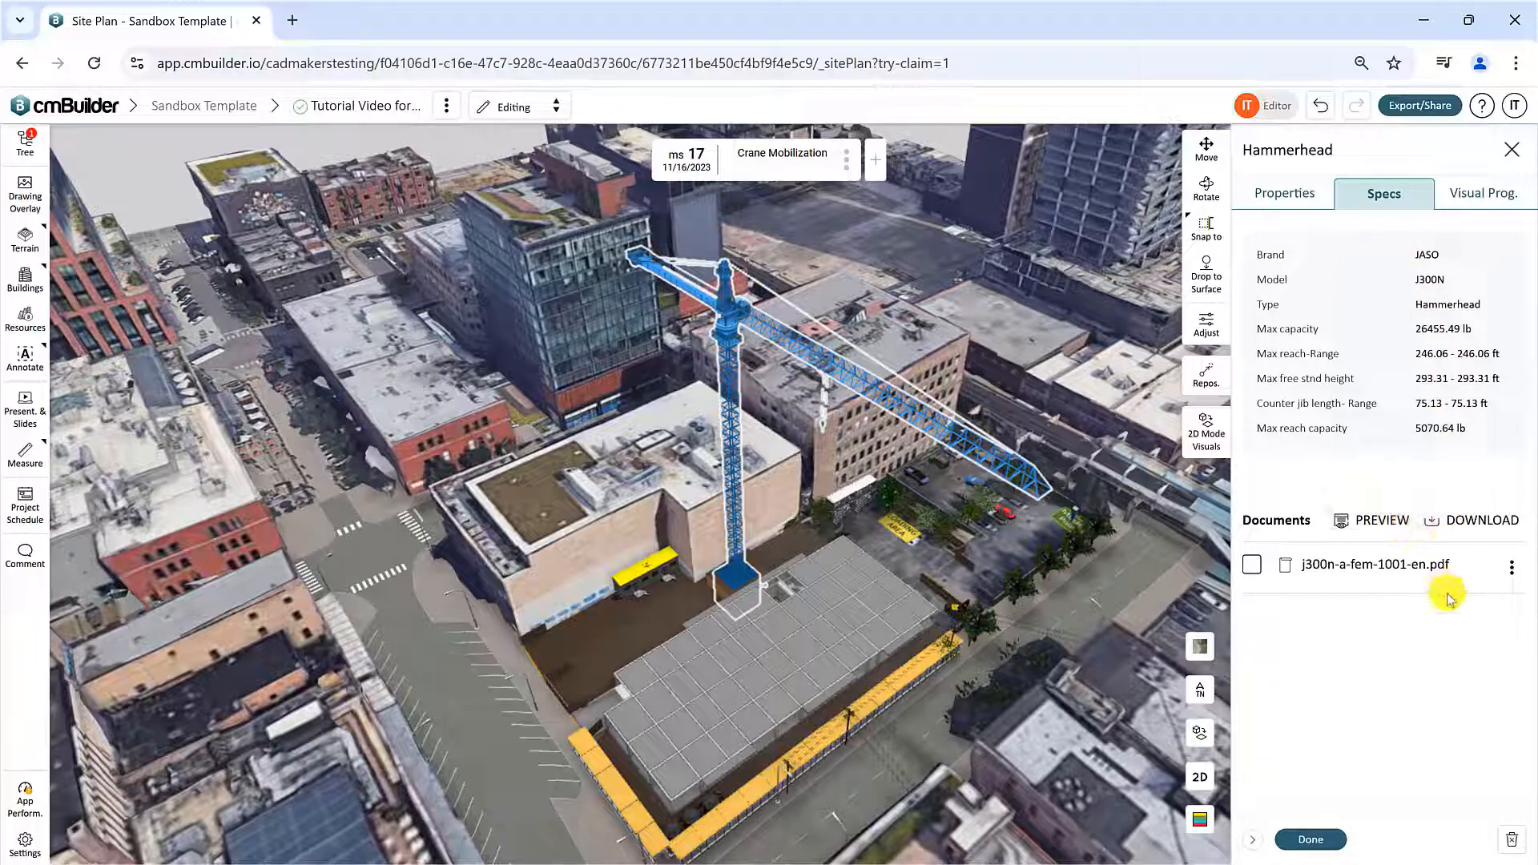
click(1378, 525)
scroll(1116, 516, down, 3)
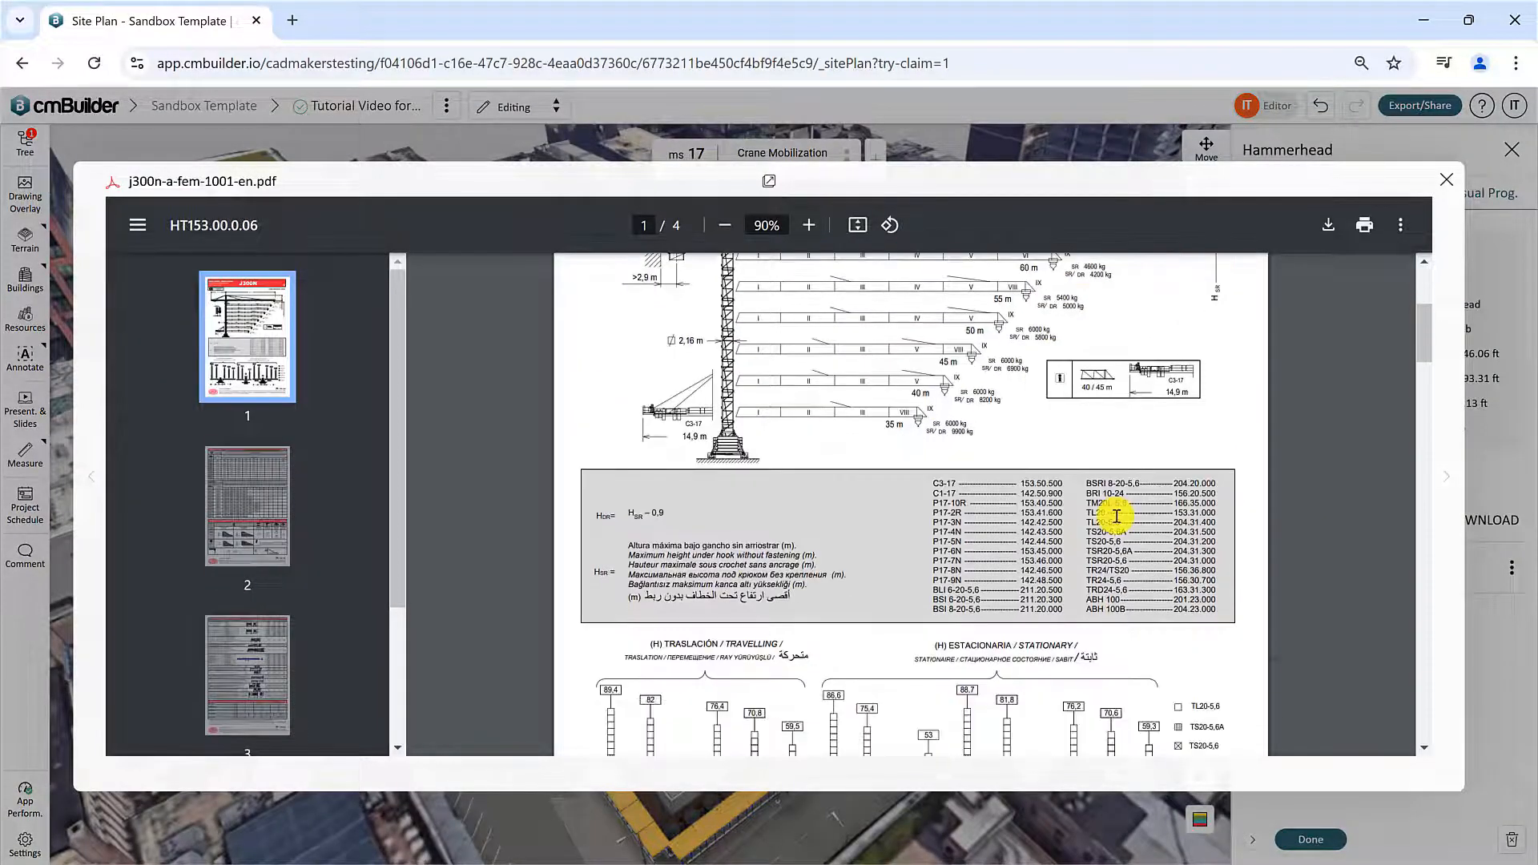
scroll(1116, 516, down, 10)
scroll(1162, 517, down, 4)
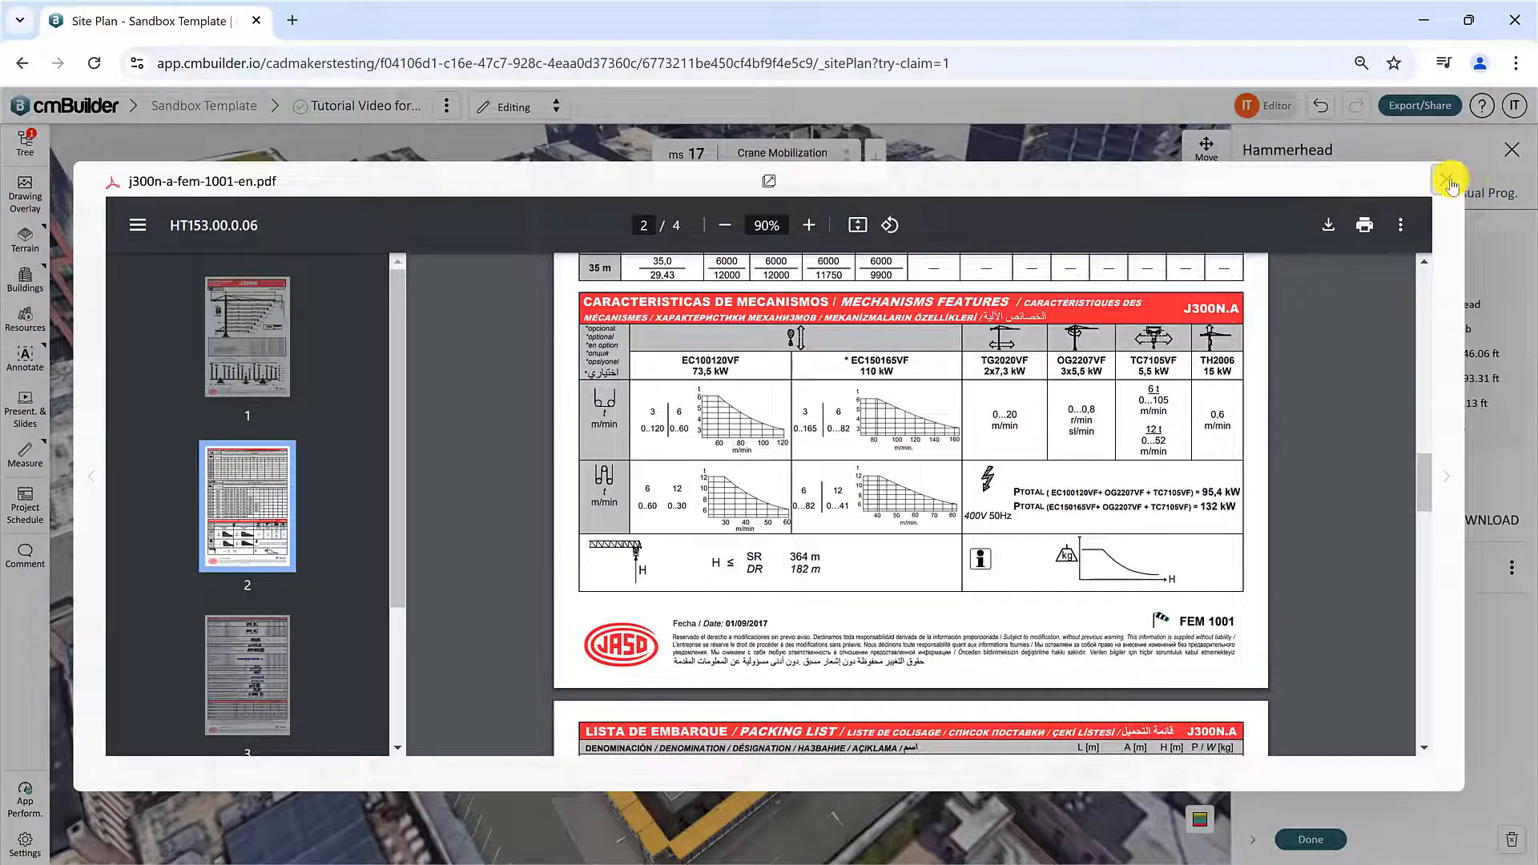
click(1447, 181)
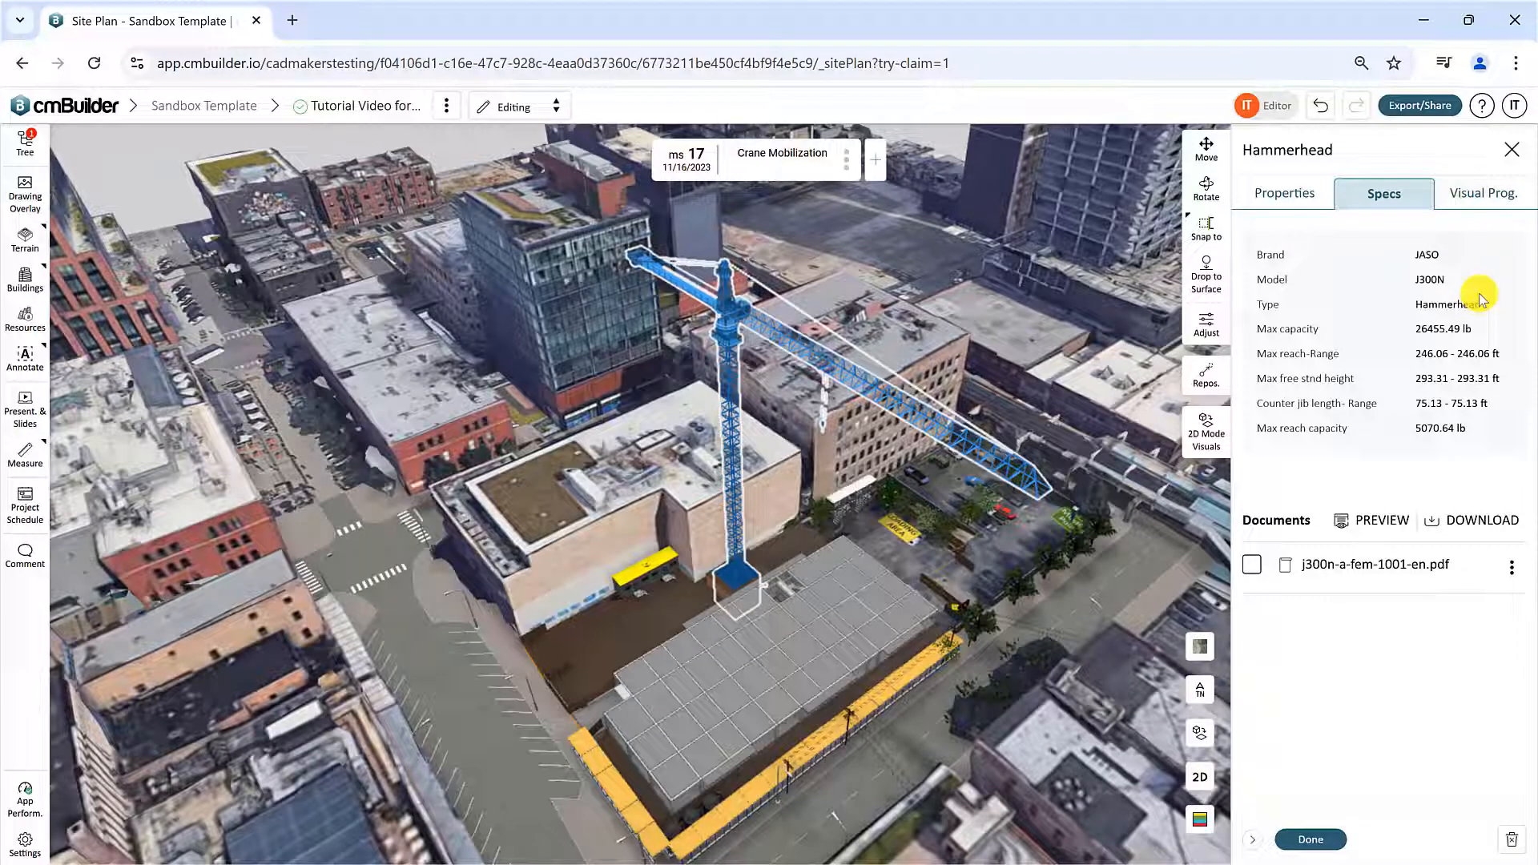
Finish editing the crane, locate it under Fixed Cranes in the project tree and bring up its options
click(1334, 842)
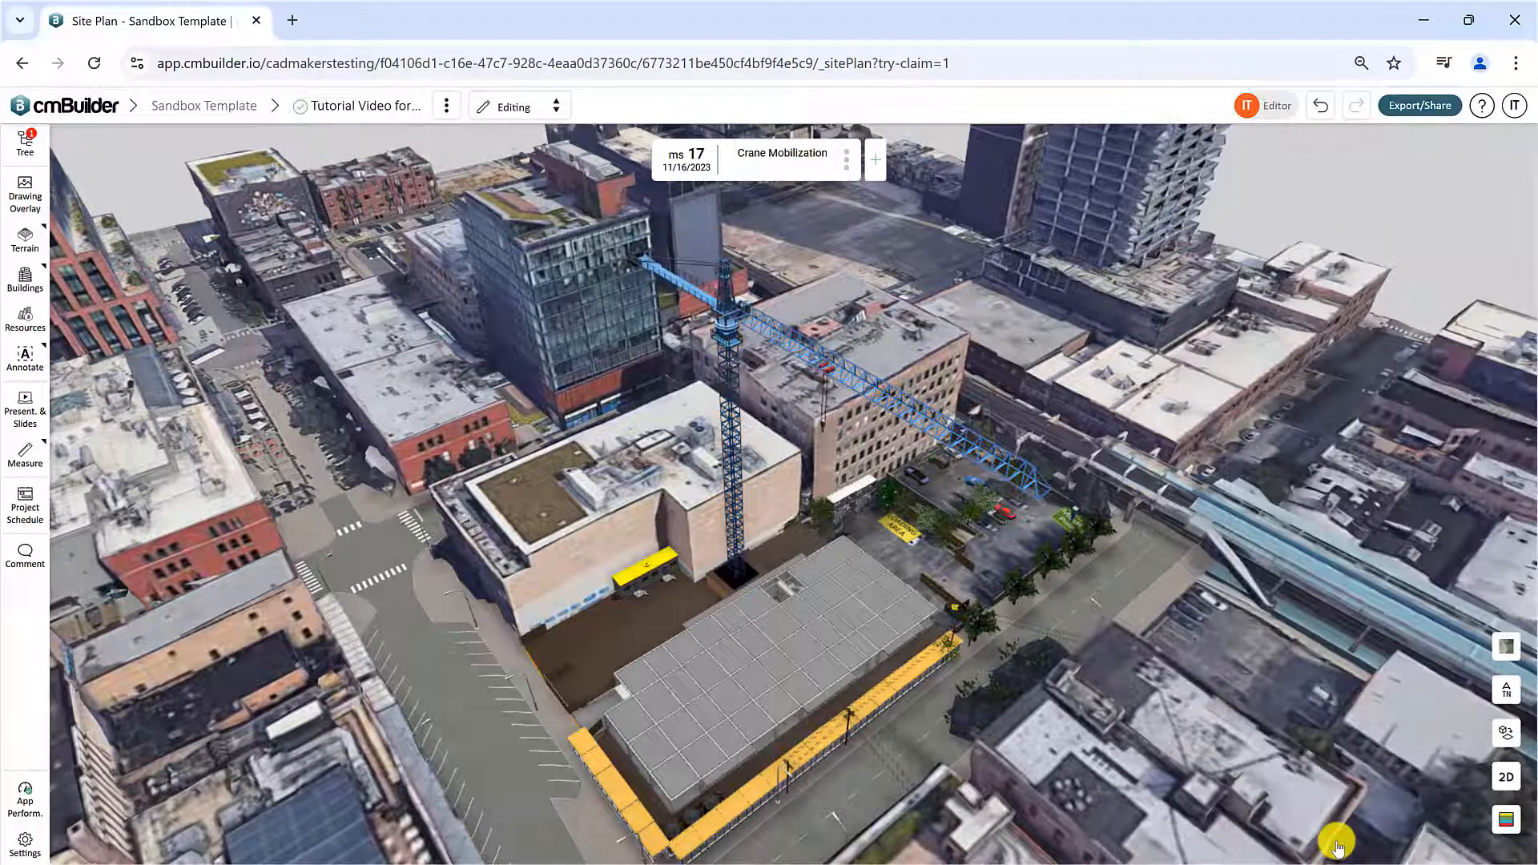
click(32, 146)
click(745, 451)
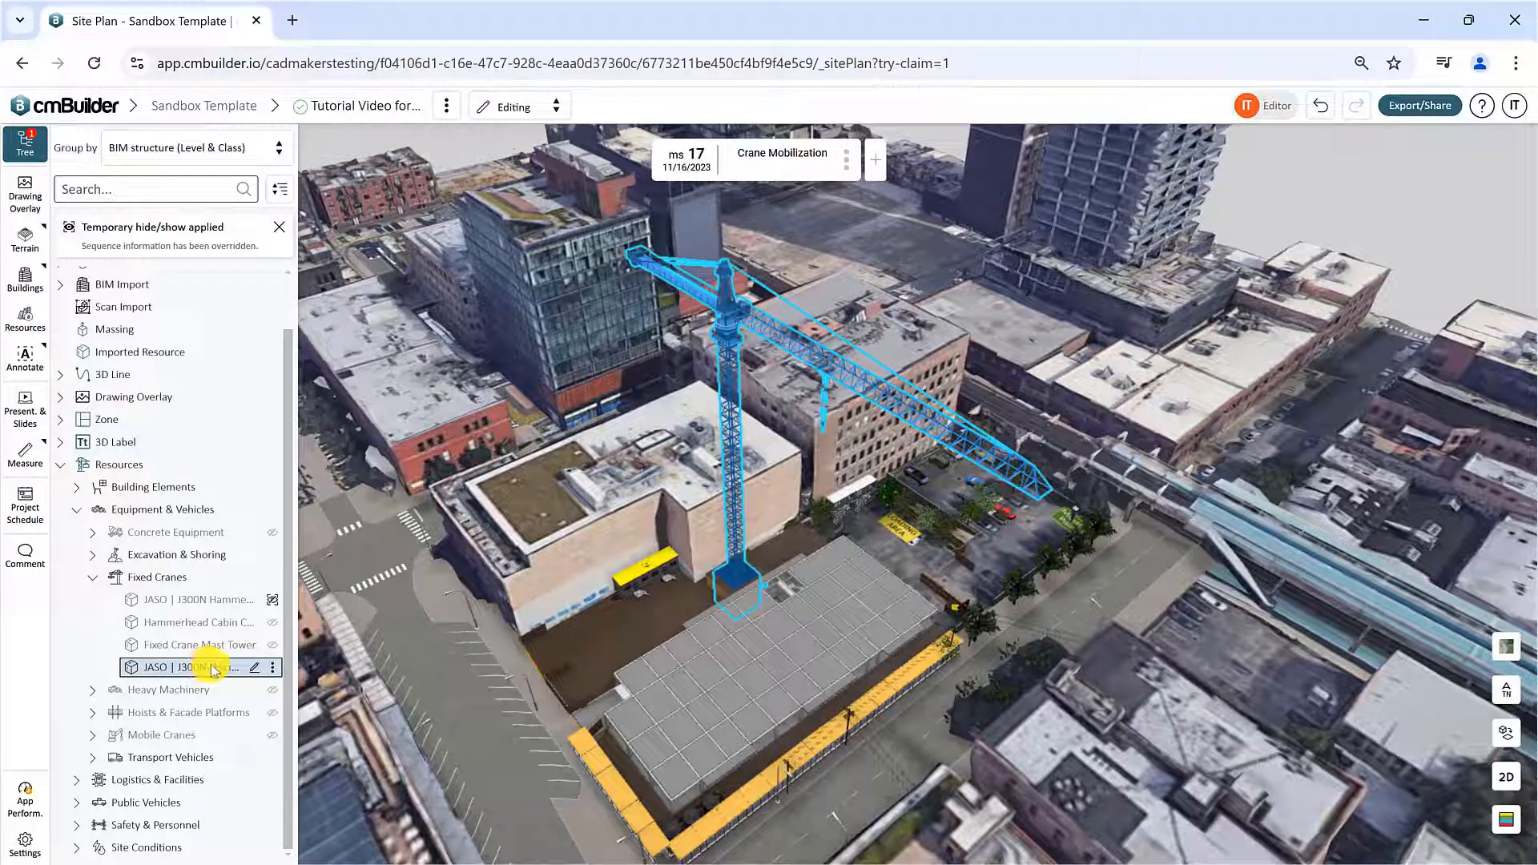
right_click(223, 674)
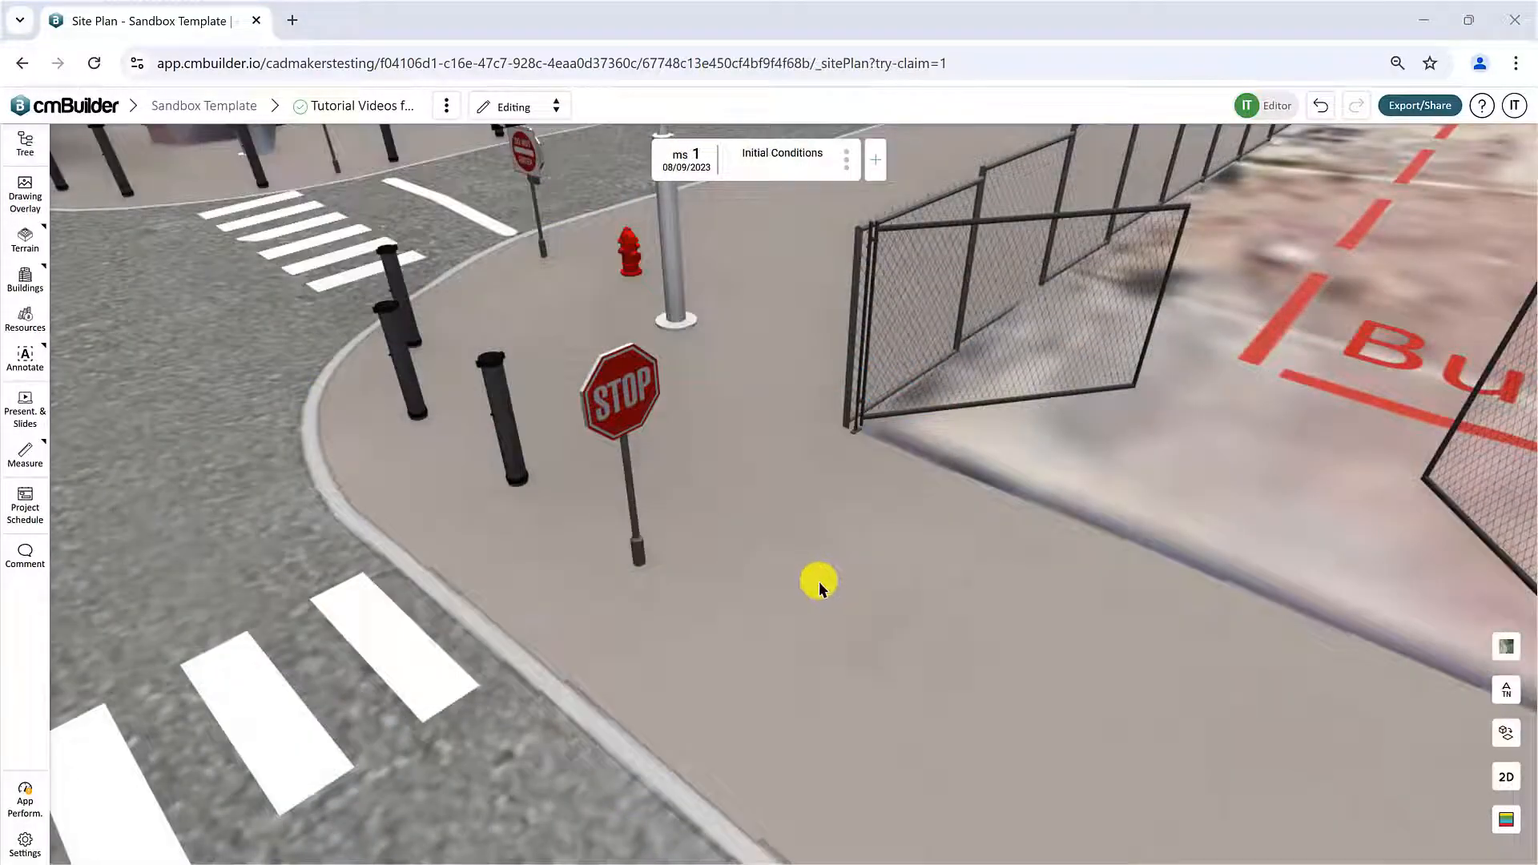
Select the stop traffic sign beside the crosswalk, check how it appears in 2D mode and return to 3D
click(626, 406)
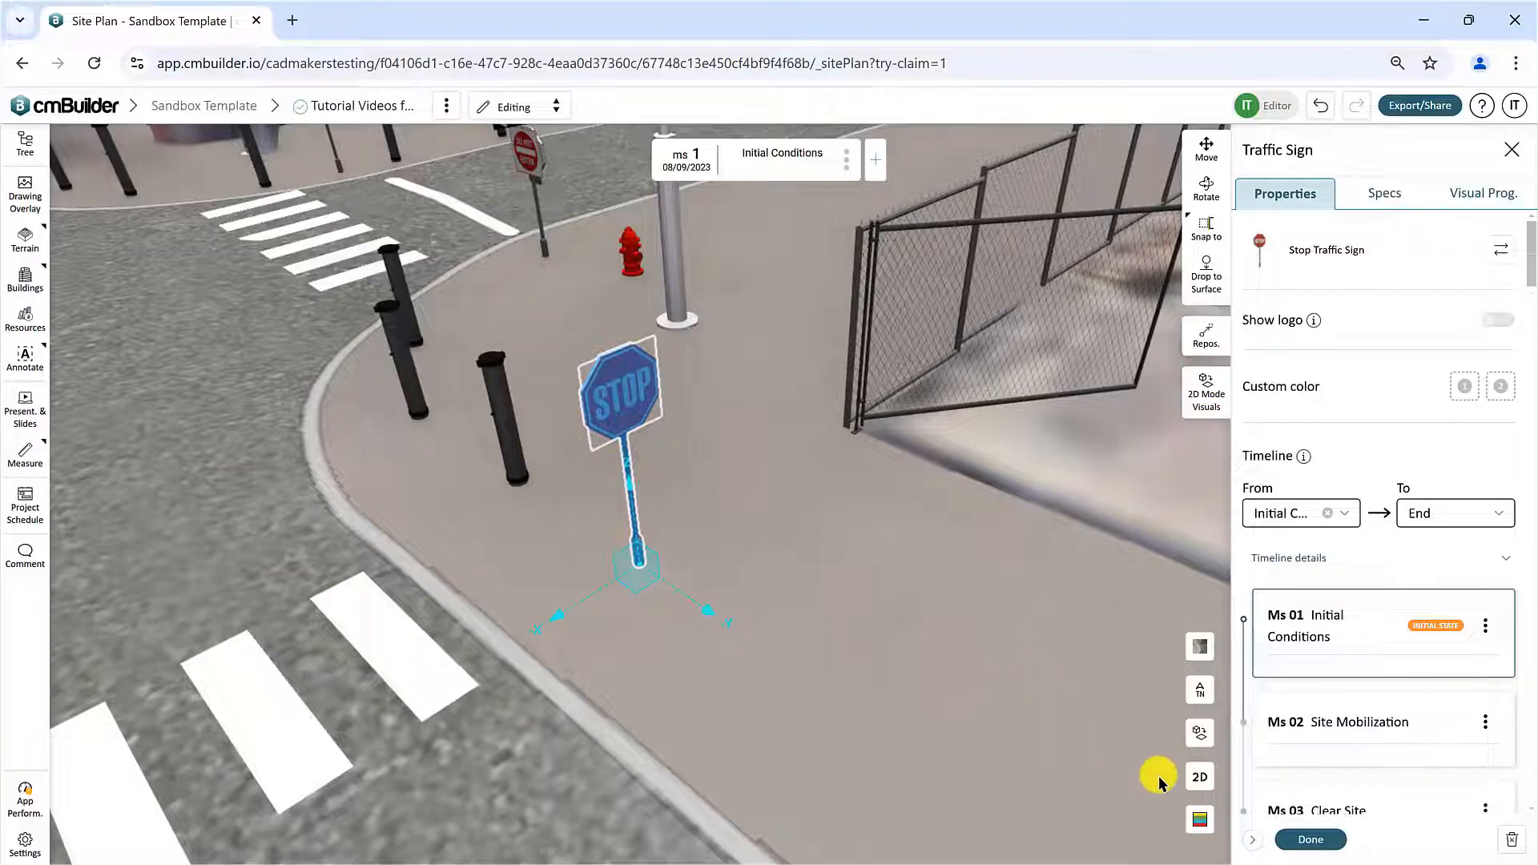
click(1199, 780)
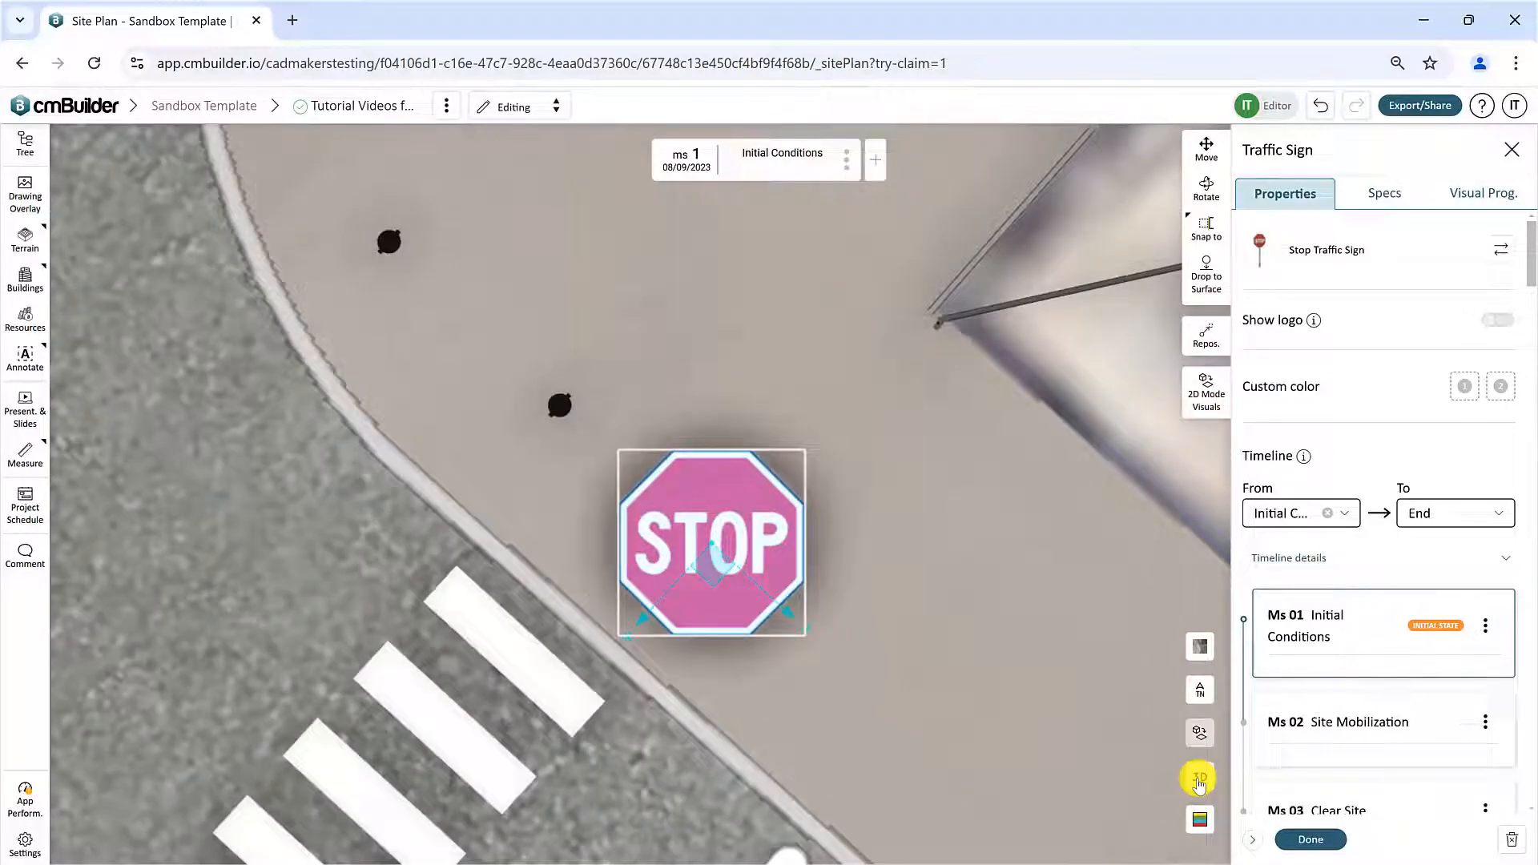
click(1203, 781)
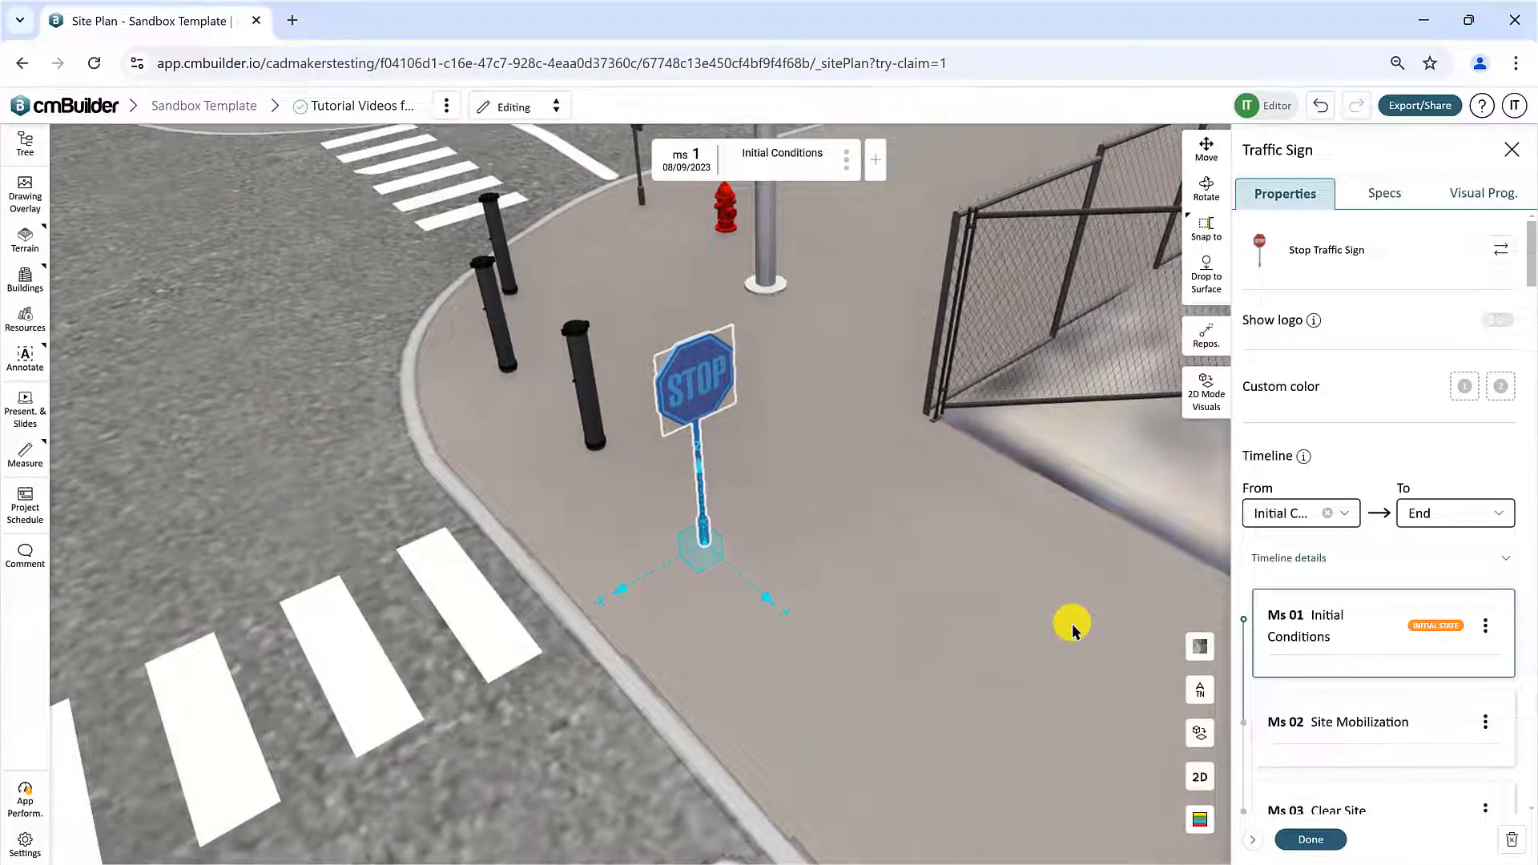
Set the stop sign's 2D mode icon to the black-and-white system default and check the custom icon option
click(1205, 399)
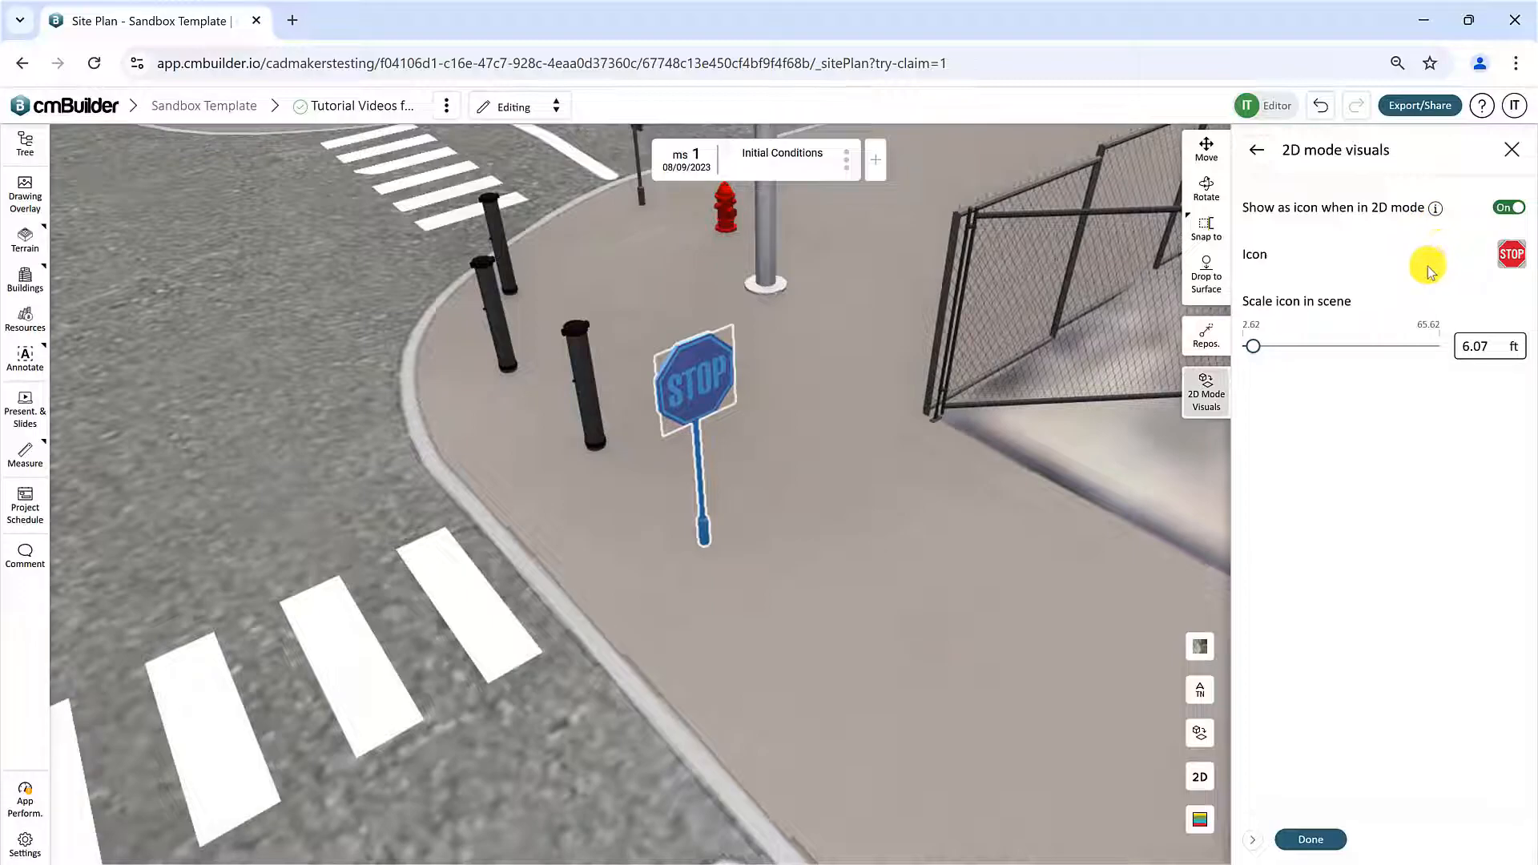
click(1511, 254)
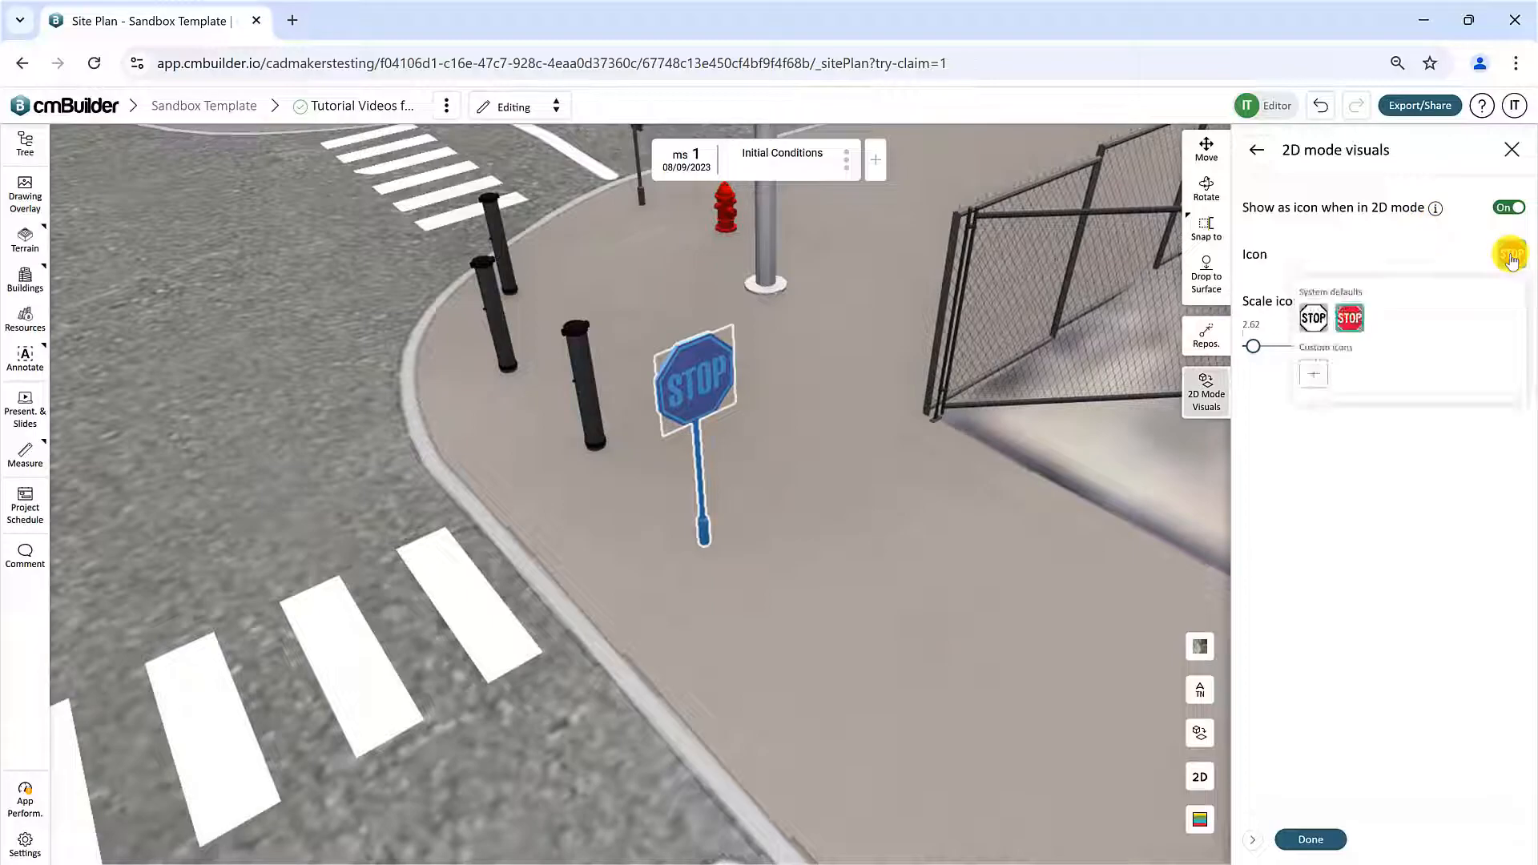
click(1313, 318)
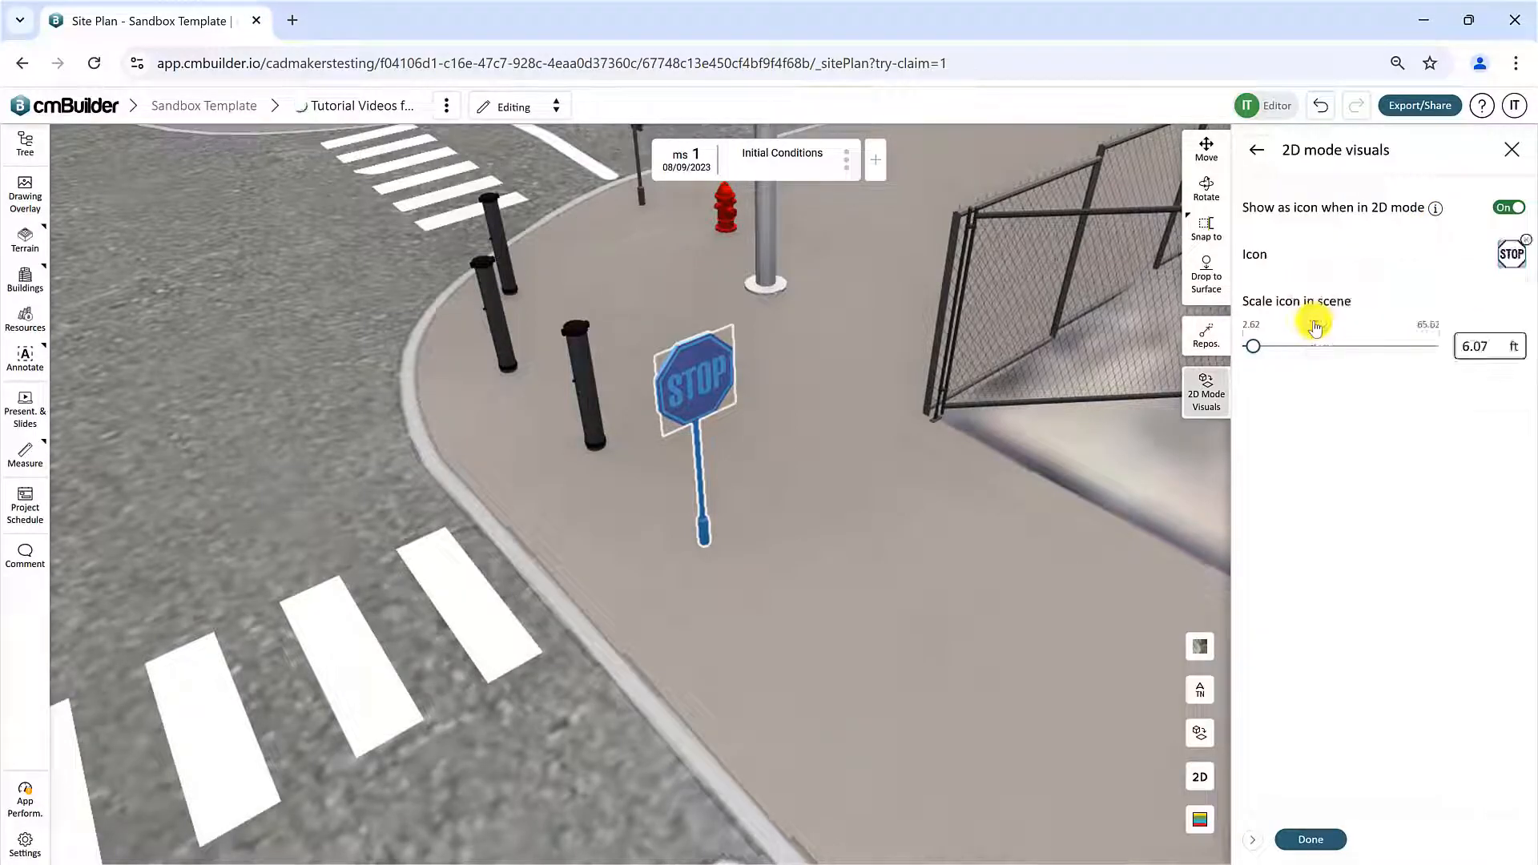
click(1511, 254)
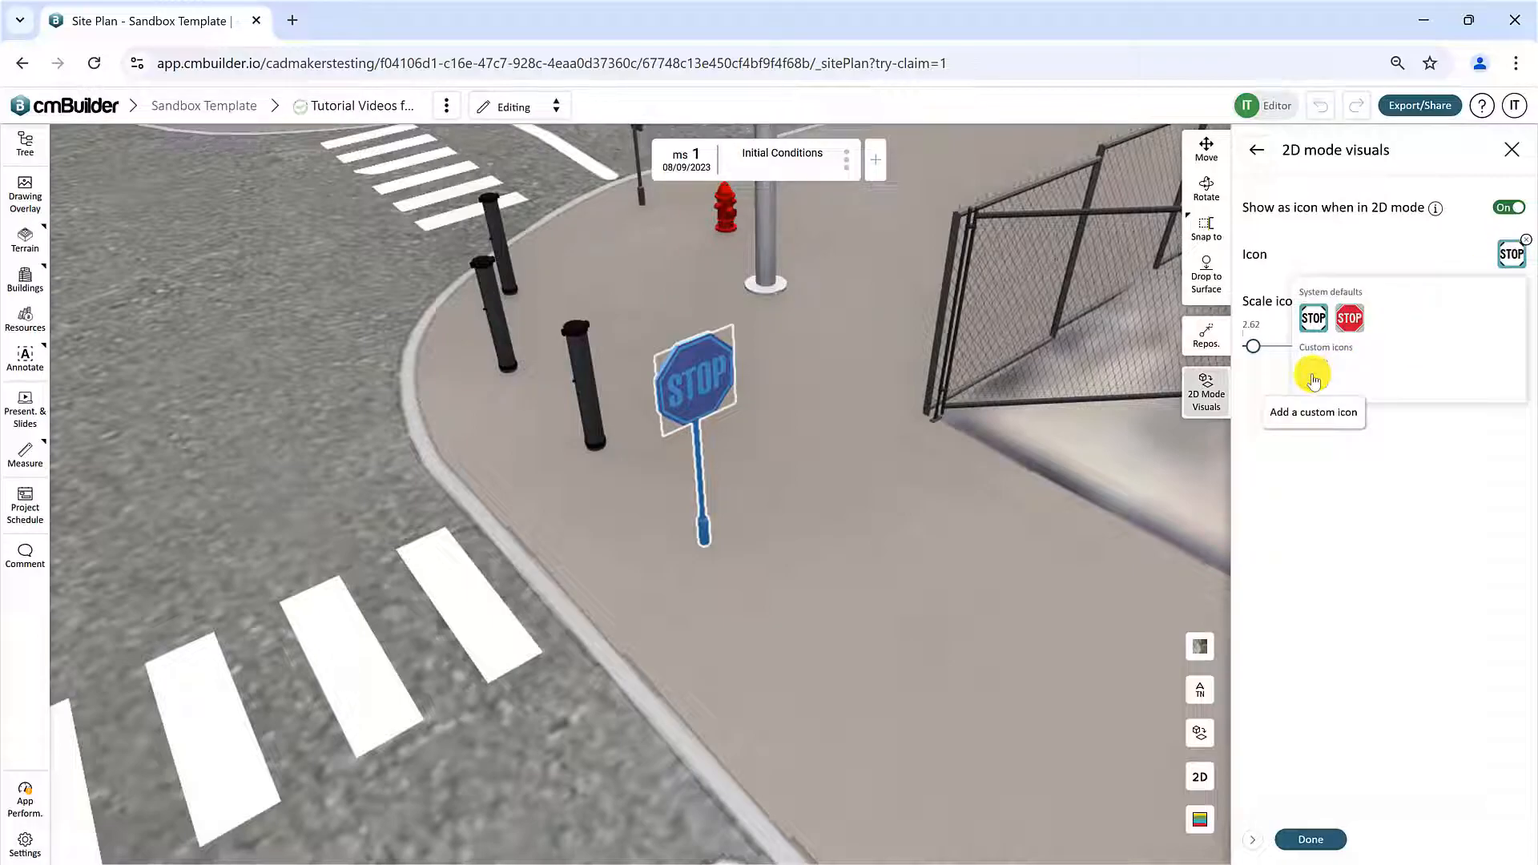
click(1379, 244)
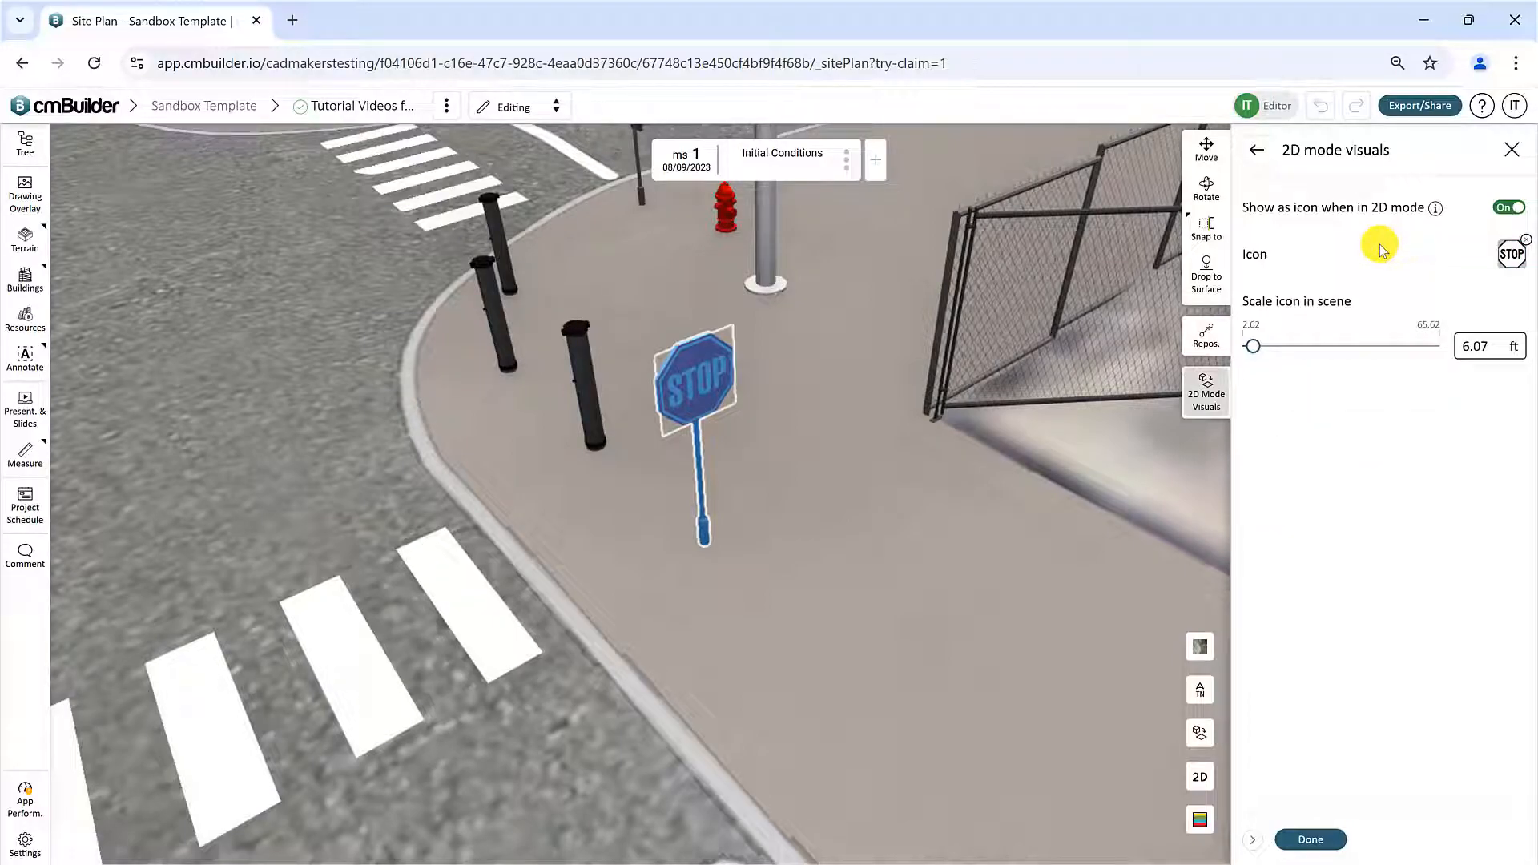
Show 2D icons in the 3D scene, scale the stop sign's icon to 6.59 ft and set it to the red system default
click(1201, 732)
mouse_move(870, 624)
mouse_down()
mouse_move(917, 640)
mouse_move(880, 631)
mouse_up()
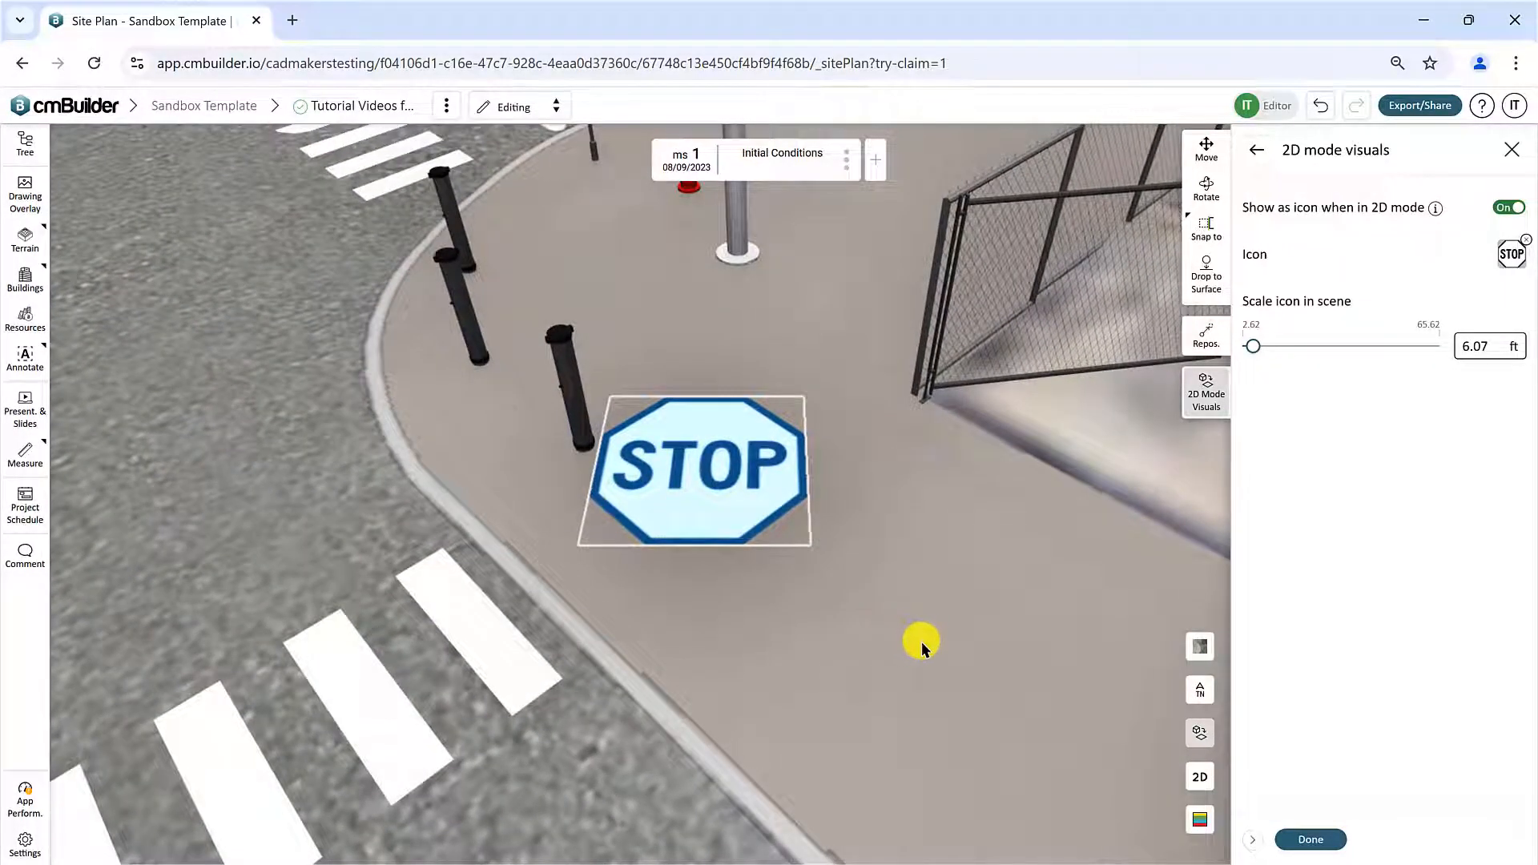
mouse_move(1253, 346)
mouse_down()
mouse_move(1322, 353)
mouse_move(1254, 346)
mouse_up()
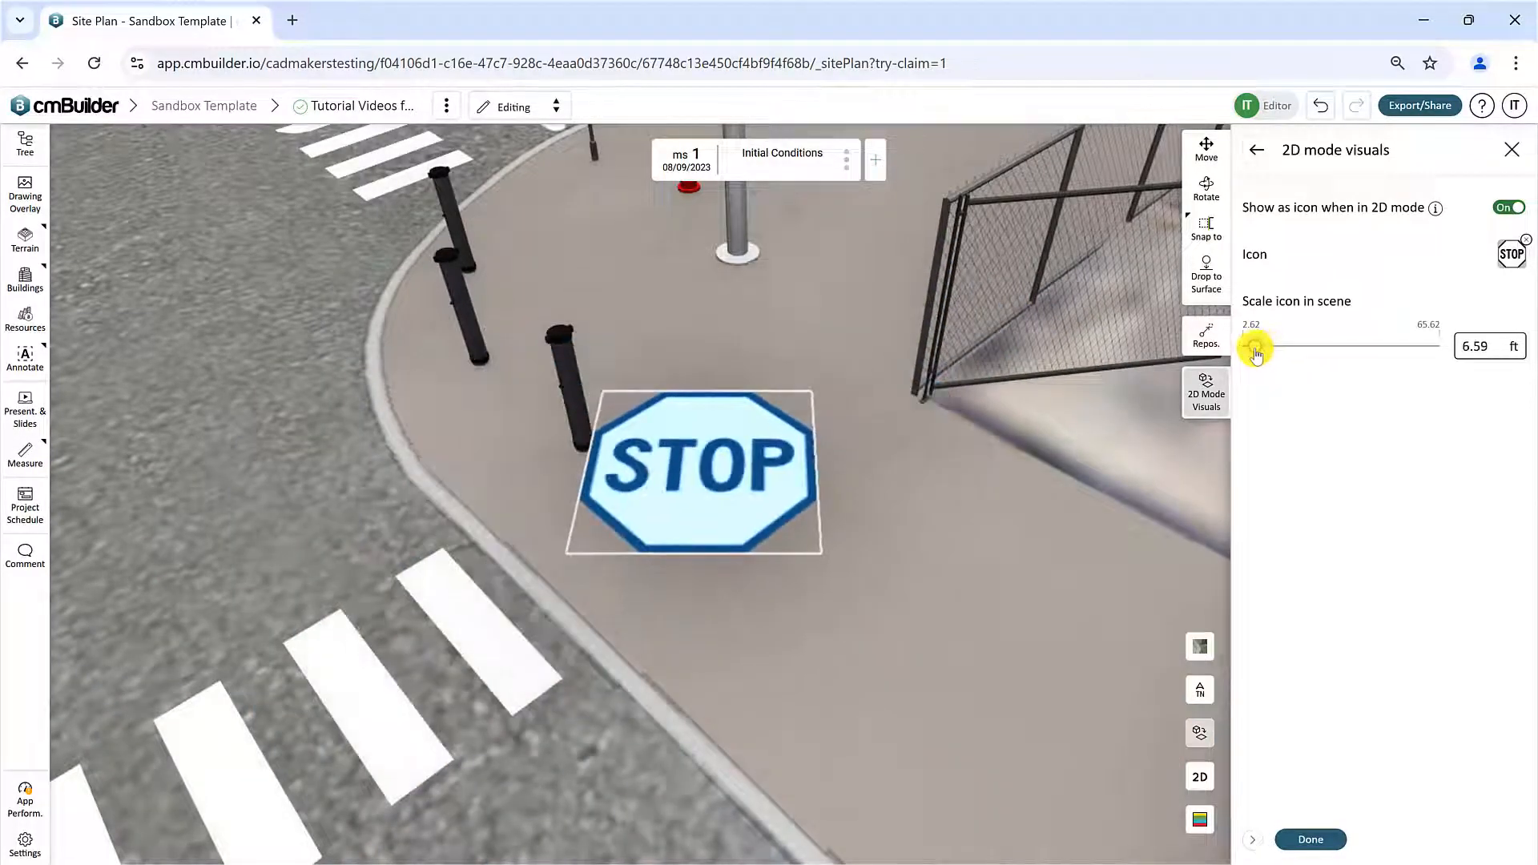
click(1506, 257)
click(1349, 318)
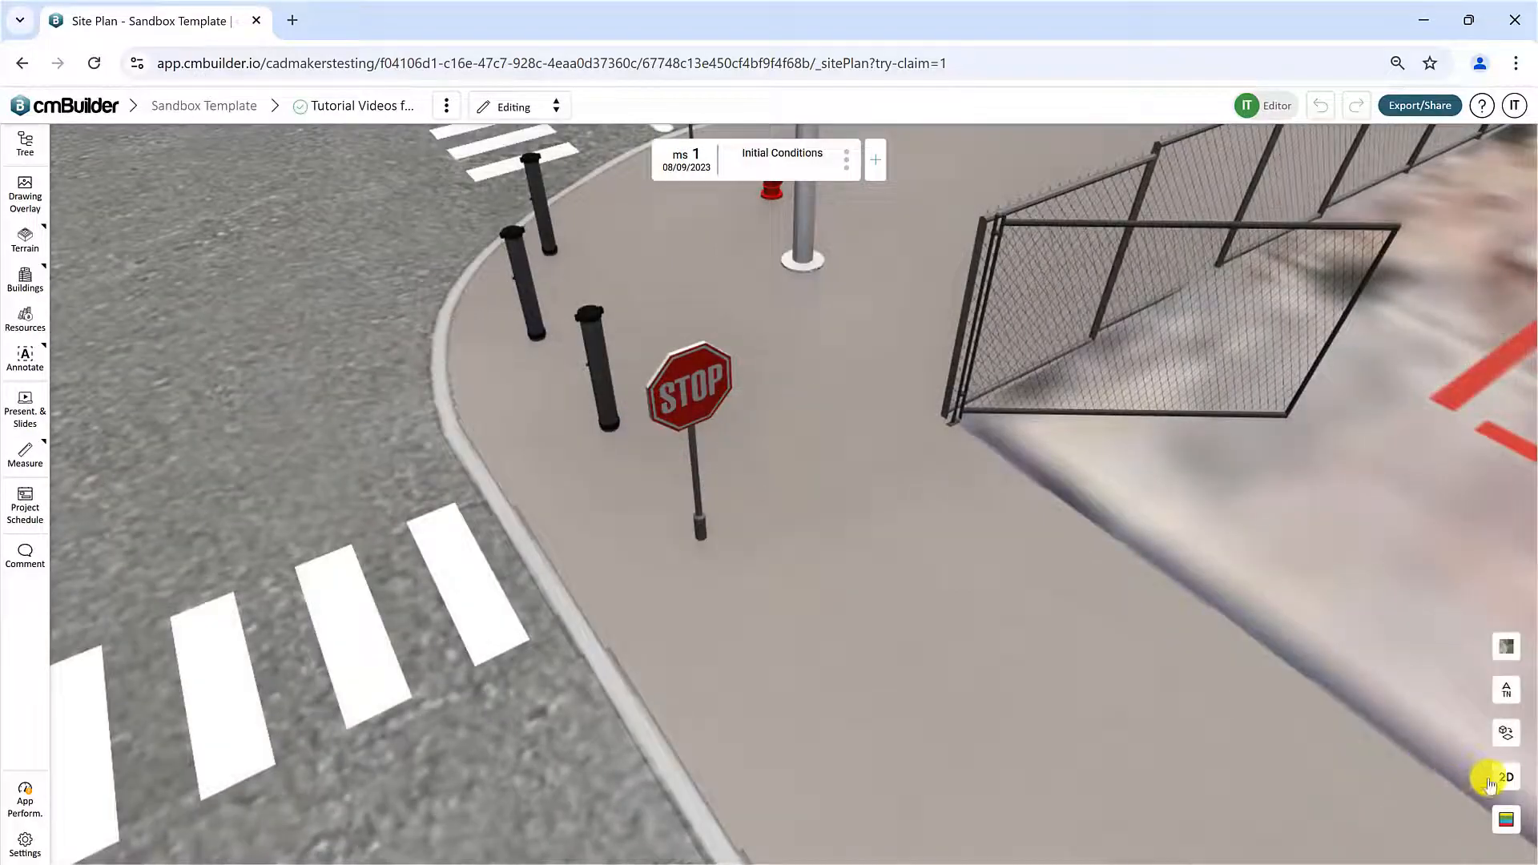
Check the stop sign's icon in the 2D site plan, return to 3D and view the sign up close
click(1490, 782)
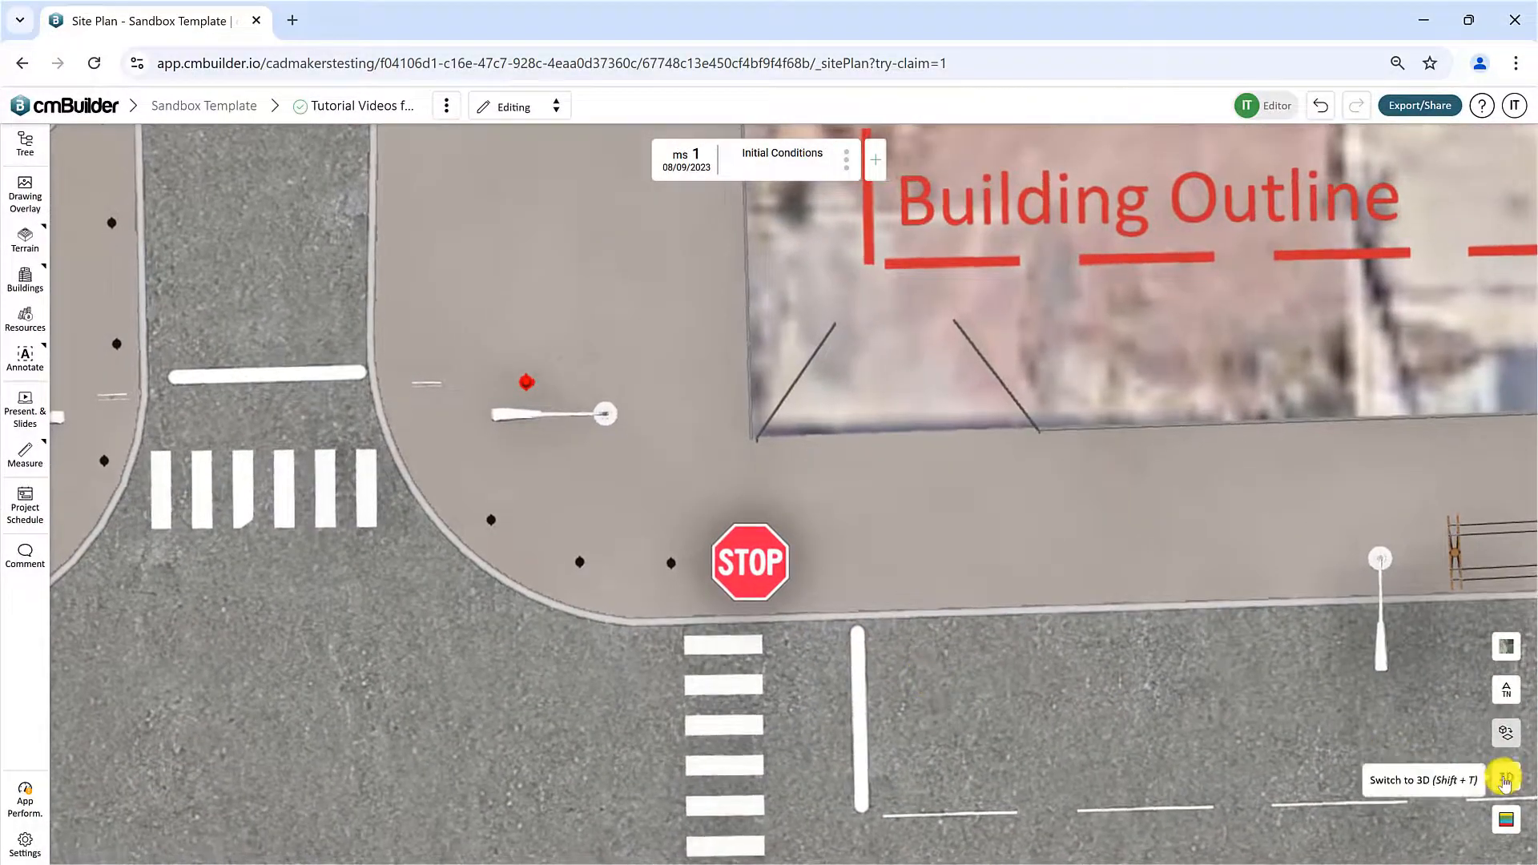
click(1506, 777)
drag(844, 525, 793, 490)
scroll(695, 371, up, 5)
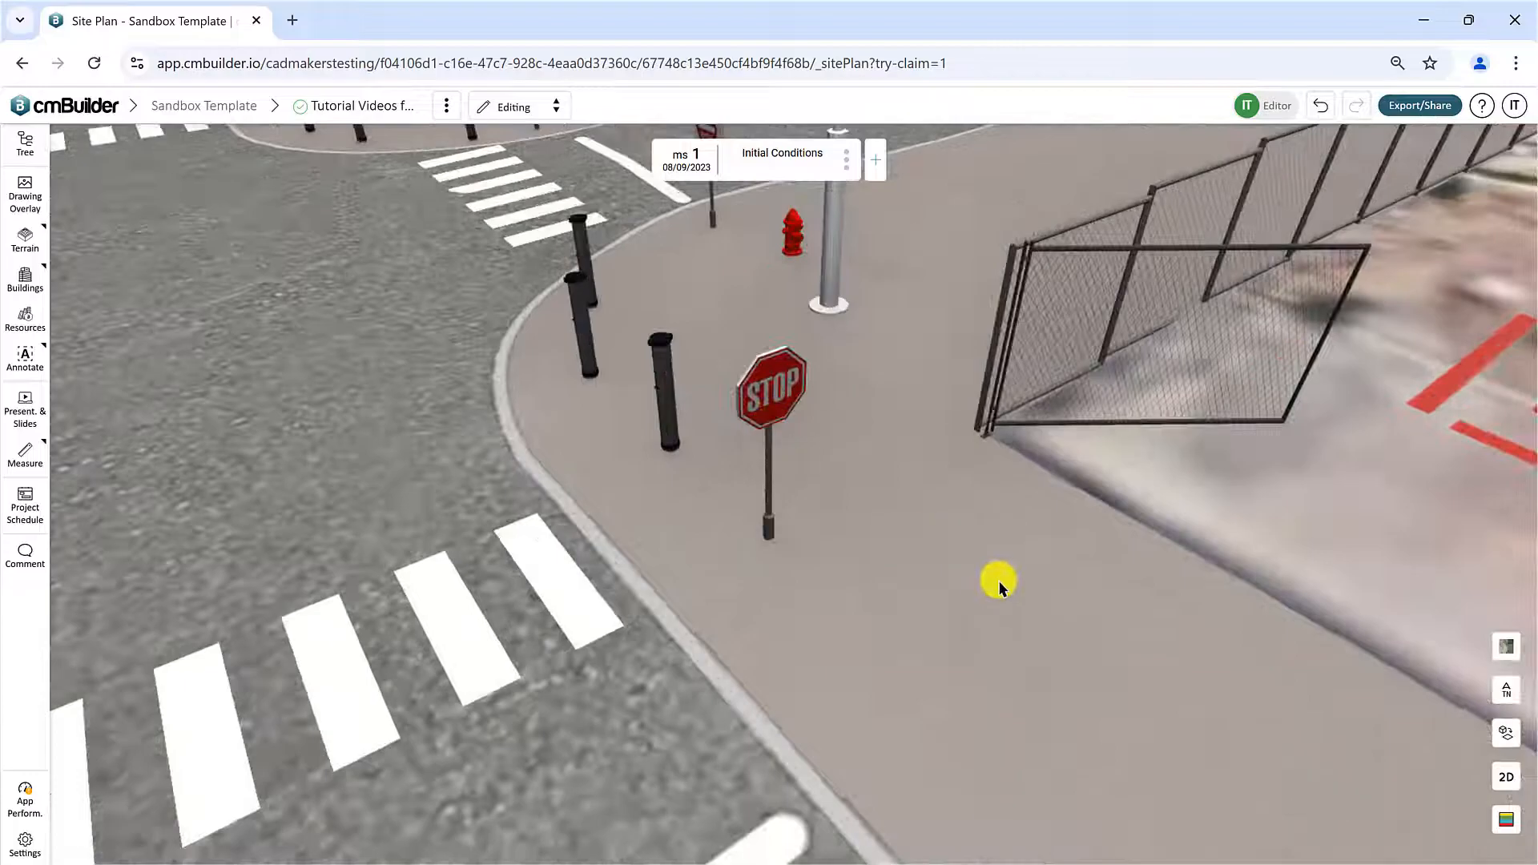